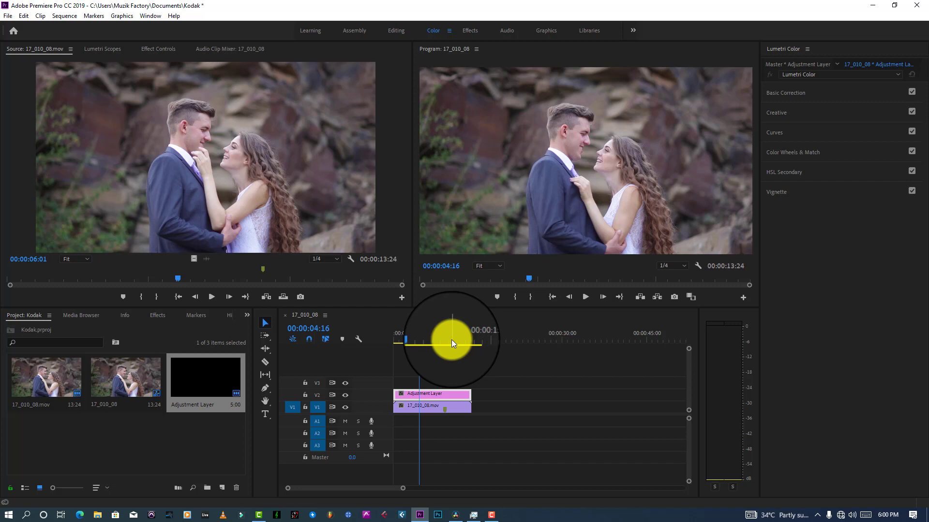
# - Export the frame at 00:00:04:16 as a JPEG still named weding and import it into the project
pyautogui.moveTo(404, 489); pyautogui.dragTo(398, 487)
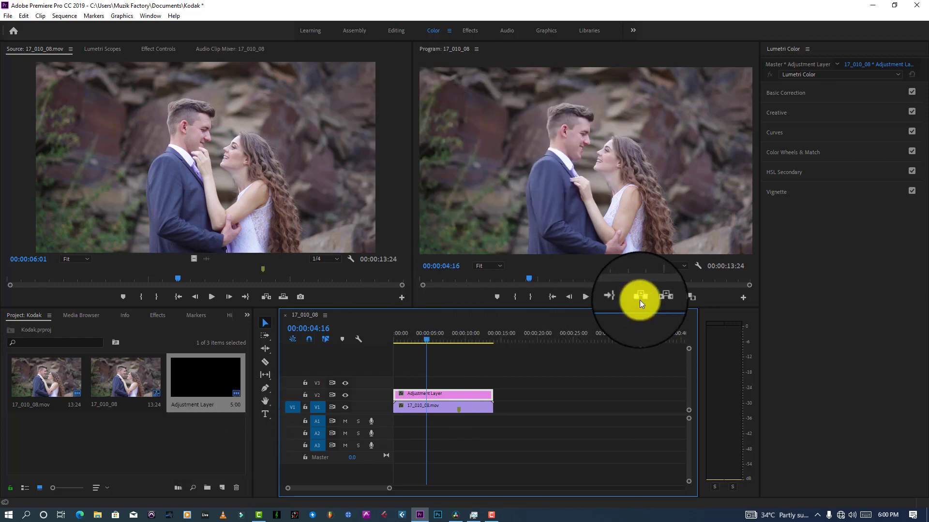
pyautogui.click(672, 296)
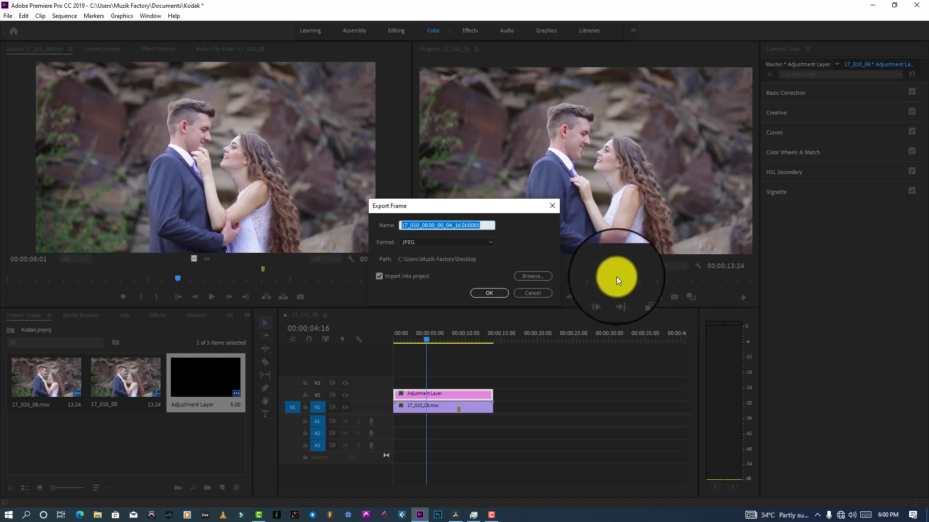
pyautogui.click(483, 225)
pyautogui.moveTo(482, 225); pyautogui.dragTo(362, 225)
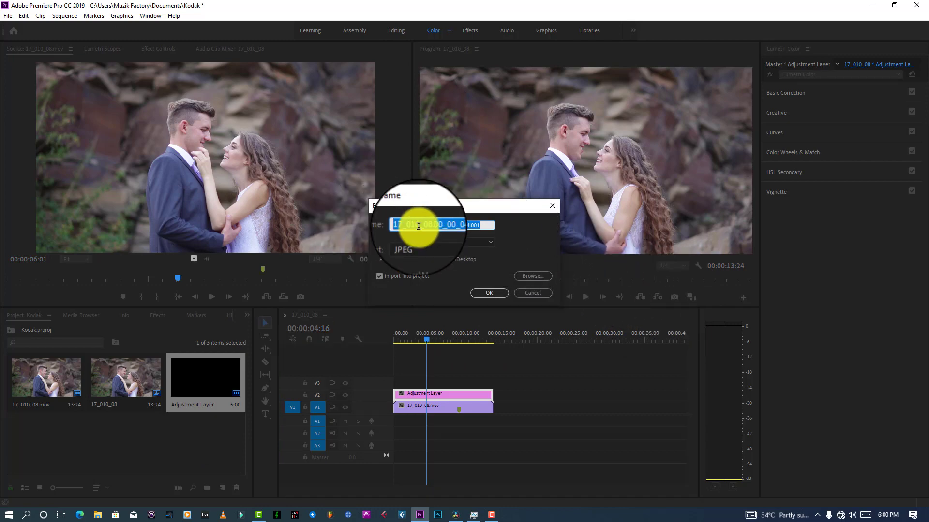
pyautogui.press('BackSpace')
pyautogui.write('weding')
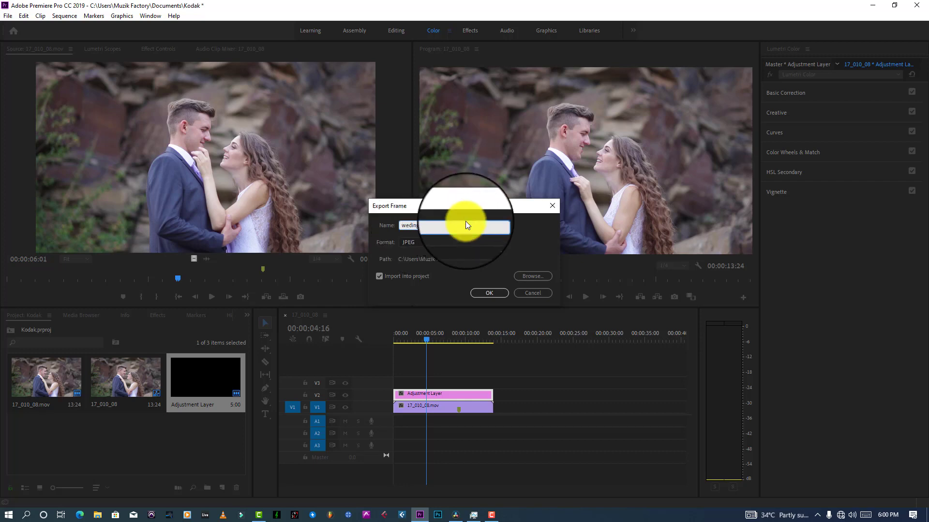
pyautogui.click(483, 293)
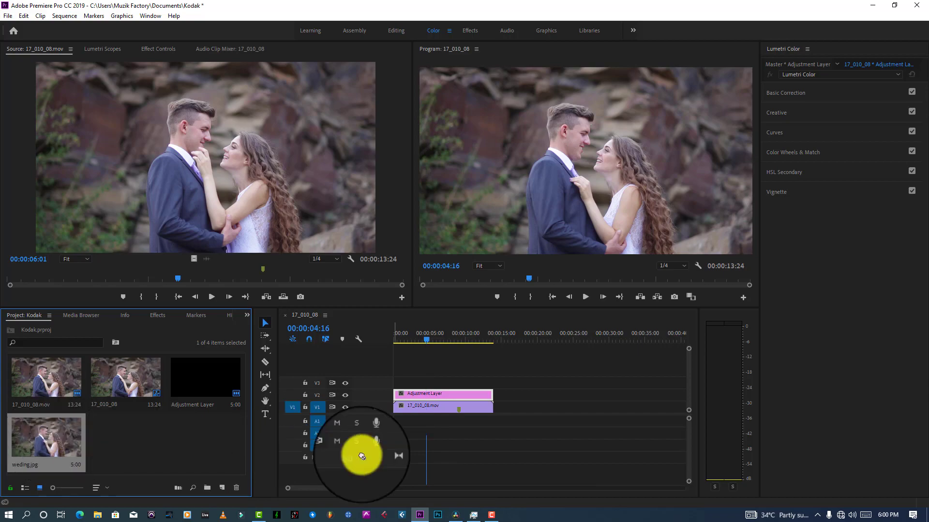
# - Try to bring weding.jpg from the Premiere Pro project into the DaVinci Resolve media pool
pyautogui.click(455, 514)
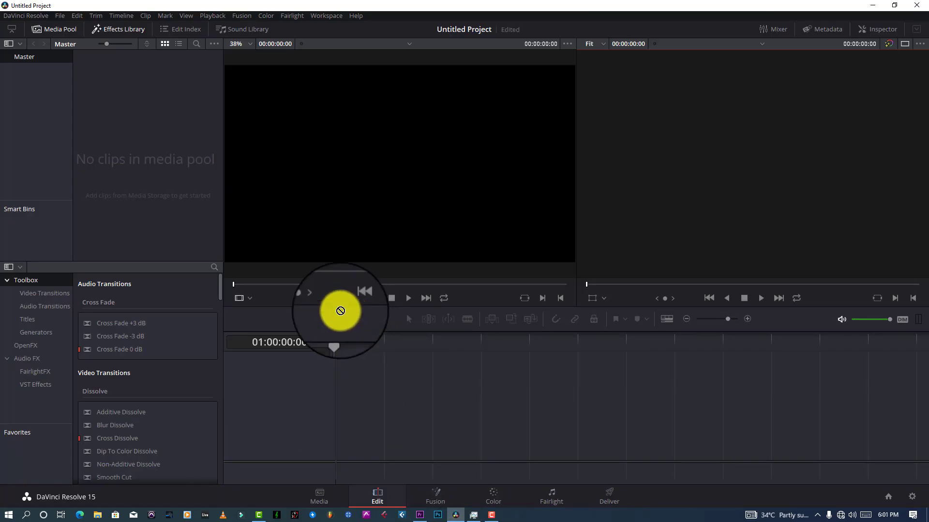
pyautogui.moveTo(340, 311); pyautogui.dragTo(120, 157)
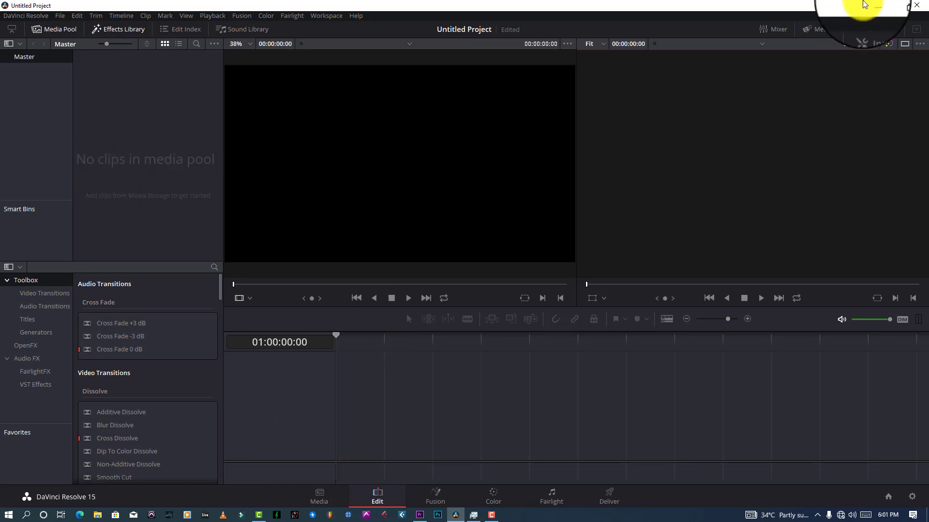
pyautogui.click(885, 8)
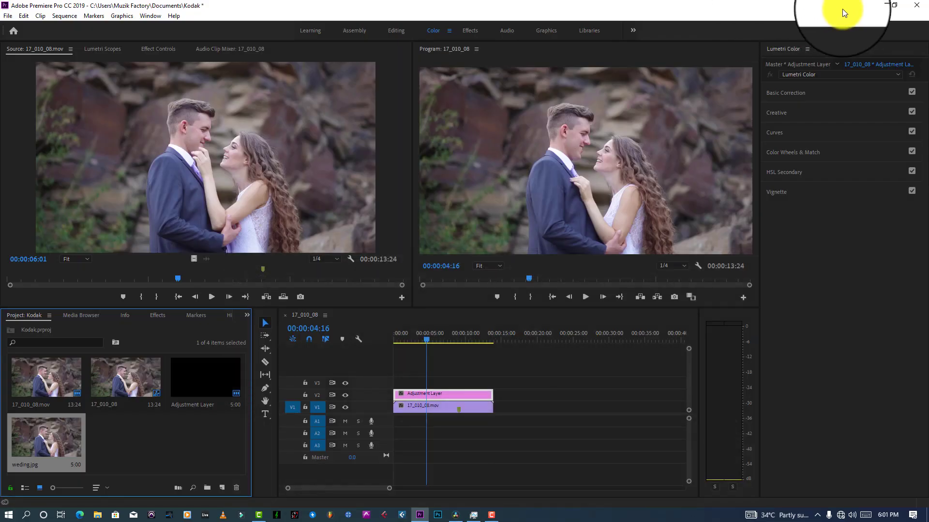
# - Bring the weding image from the desktop into DaVinci Resolve and place it at the start of a new timeline
pyautogui.click(864, 7)
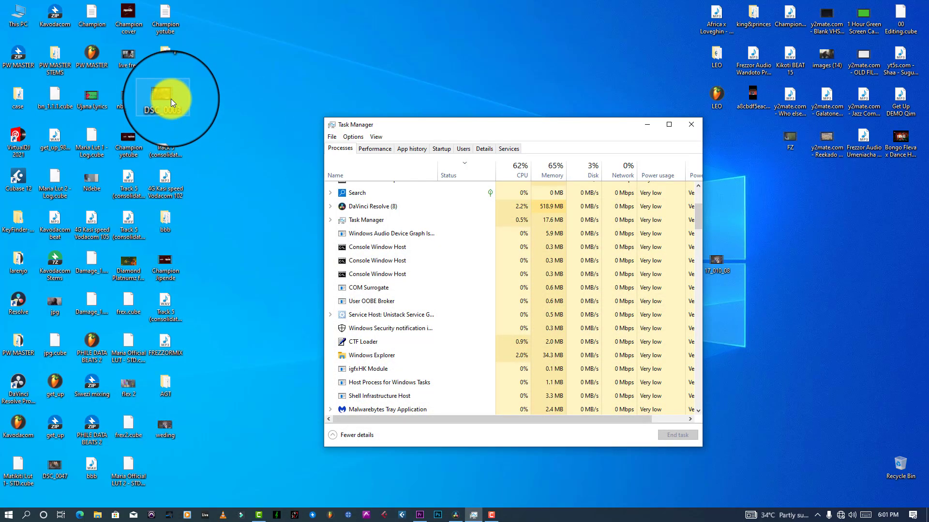
pyautogui.click(162, 424)
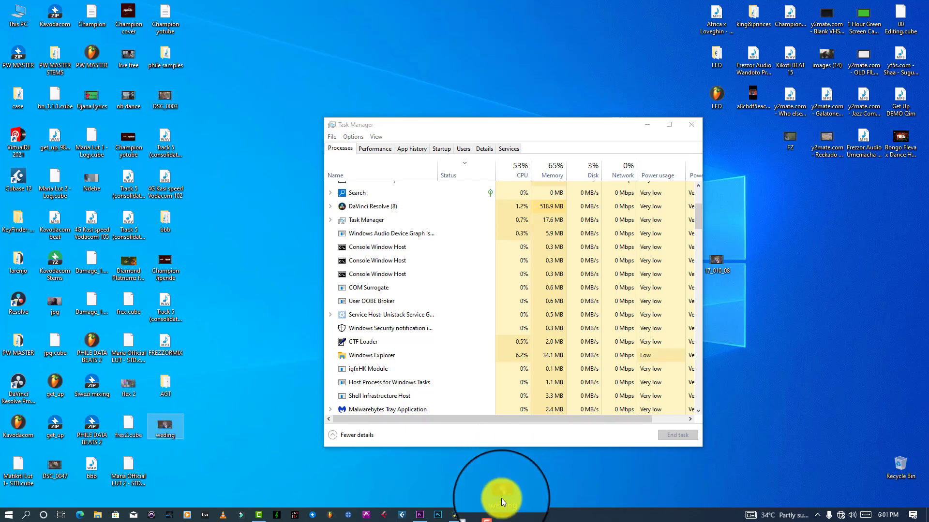
pyautogui.moveTo(466, 512); pyautogui.dragTo(362, 446)
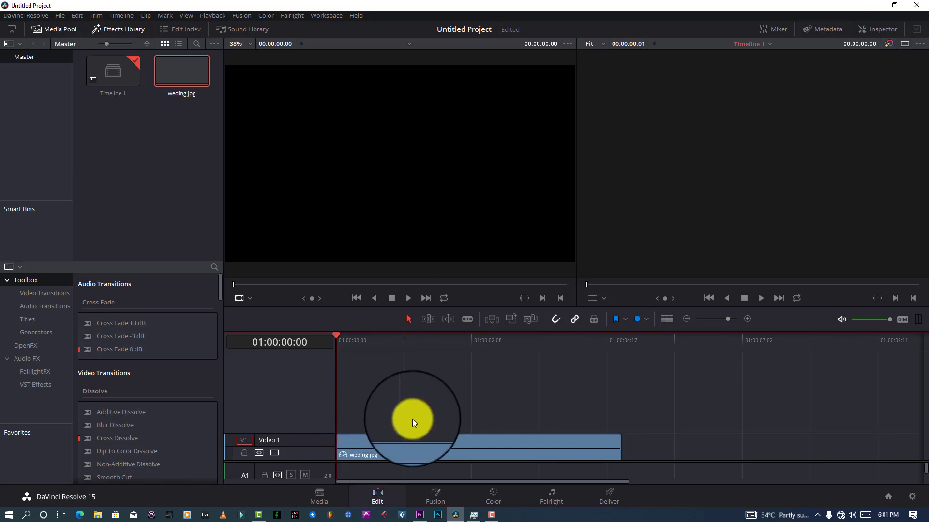
pyautogui.moveTo(390, 345); pyautogui.dragTo(341, 339)
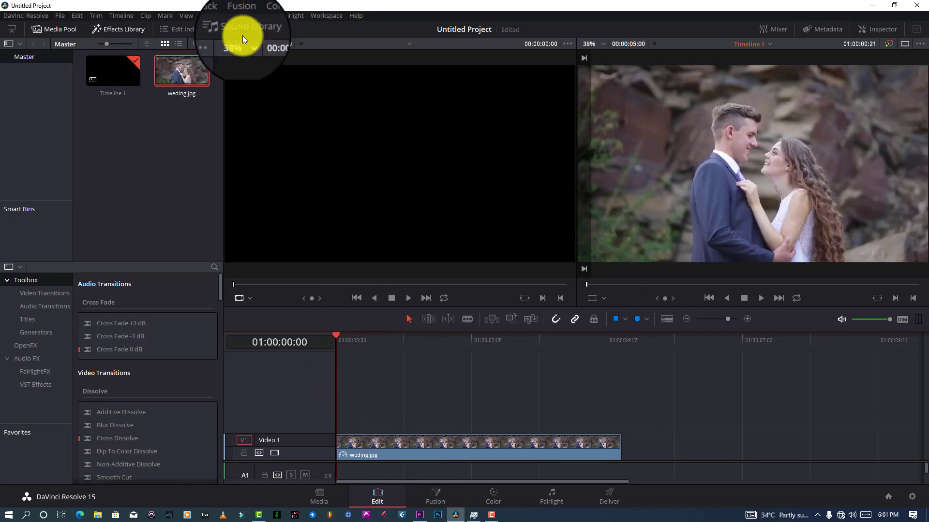
# - Set the playback proxy mode to Quarter Resolution and open the Color page
pyautogui.click(215, 15)
pyautogui.moveTo(221, 51)
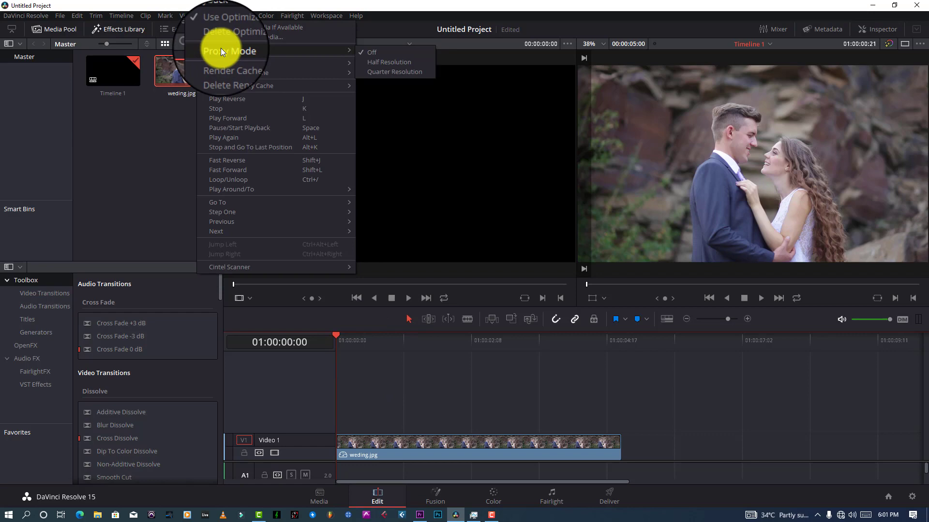
pyautogui.click(413, 70)
pyautogui.click(494, 496)
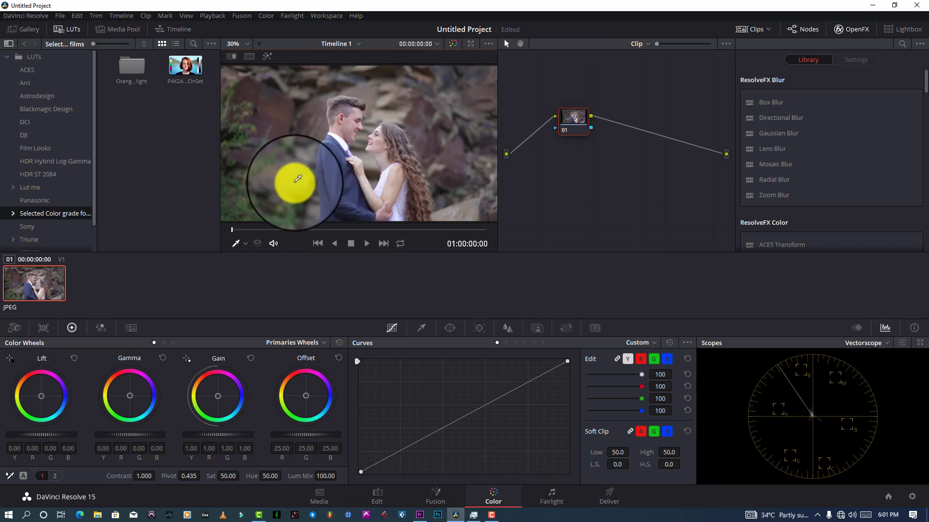
# - Switch the proxy mode off and back to Quarter Resolution to compare the picture
pyautogui.click(208, 16)
pyautogui.moveTo(230, 49)
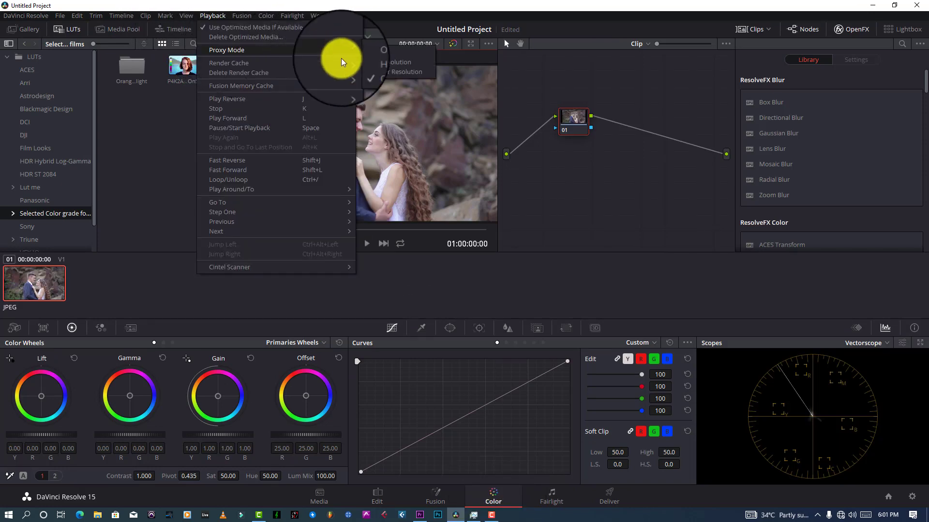
pyautogui.click(382, 53)
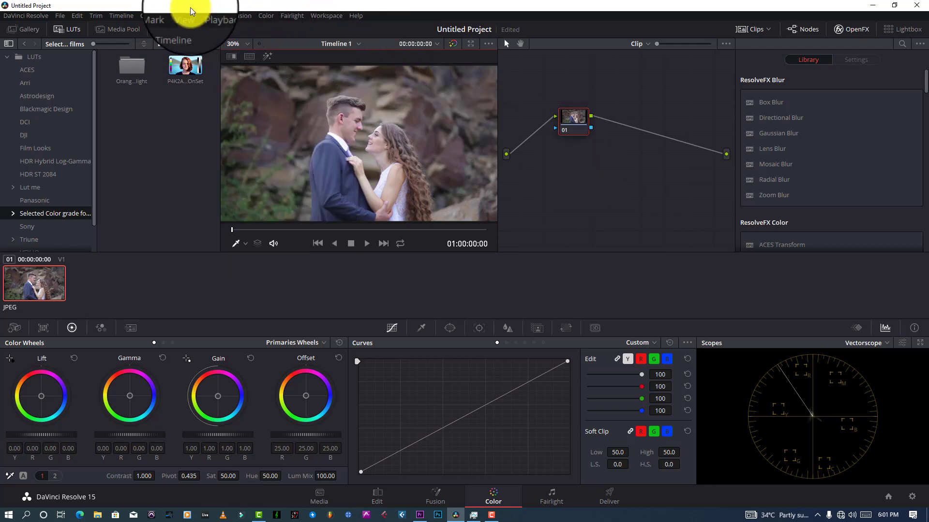
pyautogui.click(218, 16)
pyautogui.moveTo(232, 53)
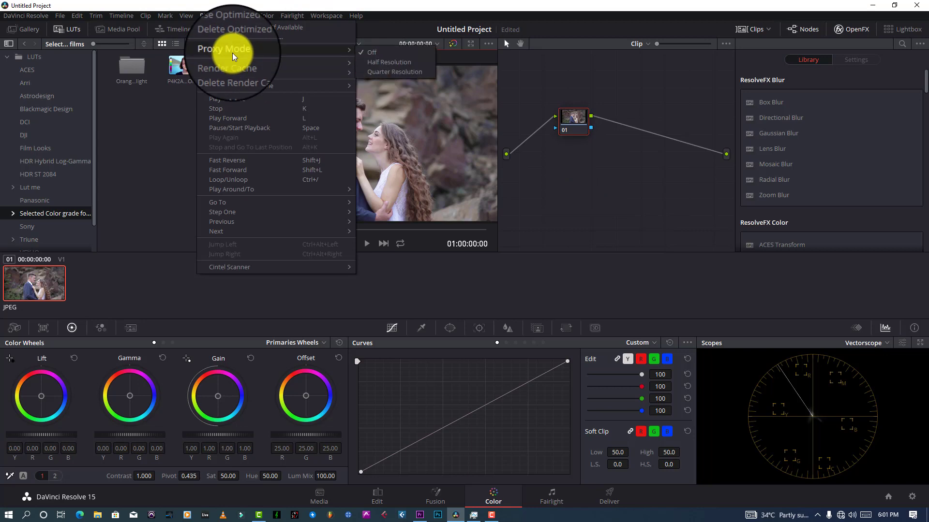
pyautogui.click(364, 71)
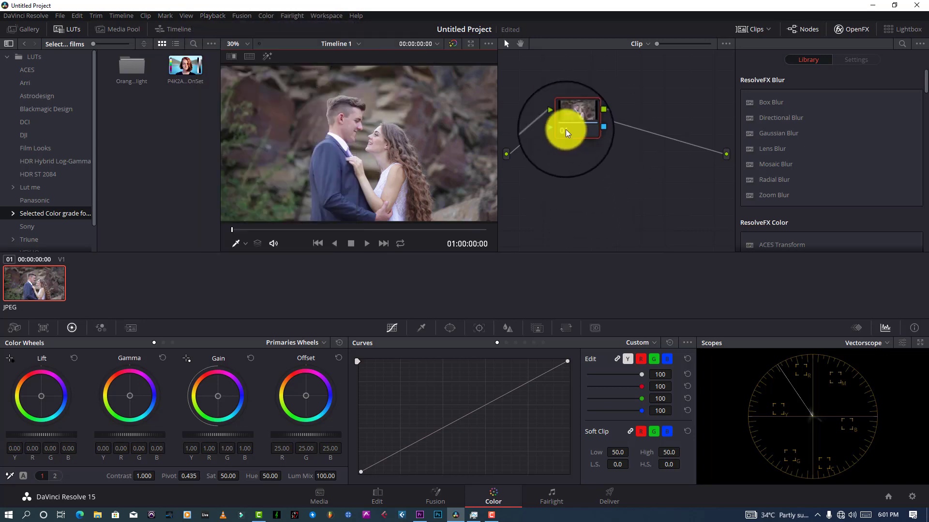
# - Move node 01 toward the source input of the node graph and label it MNG
pyautogui.moveTo(565, 129); pyautogui.dragTo(527, 106)
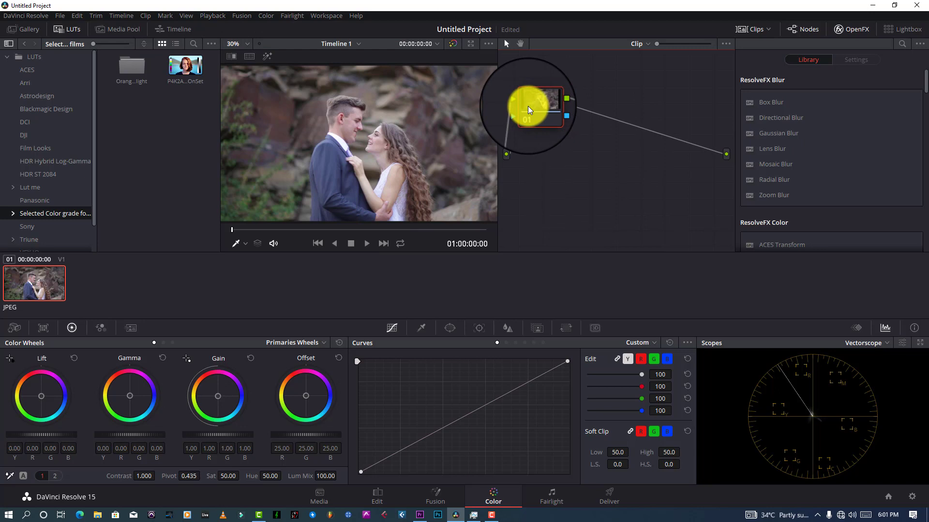
pyautogui.rightClick(528, 106)
pyautogui.click(545, 122)
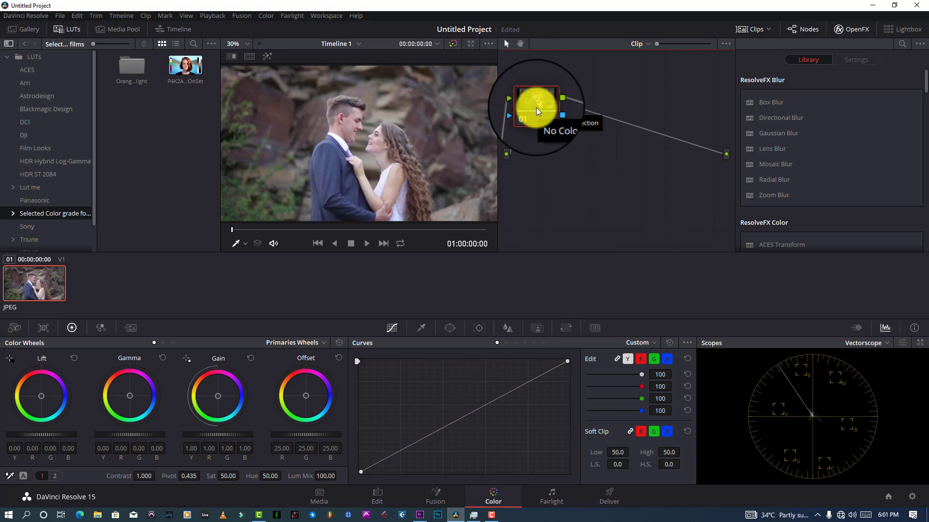
pyautogui.write('MNG')
pyautogui.press('Return')
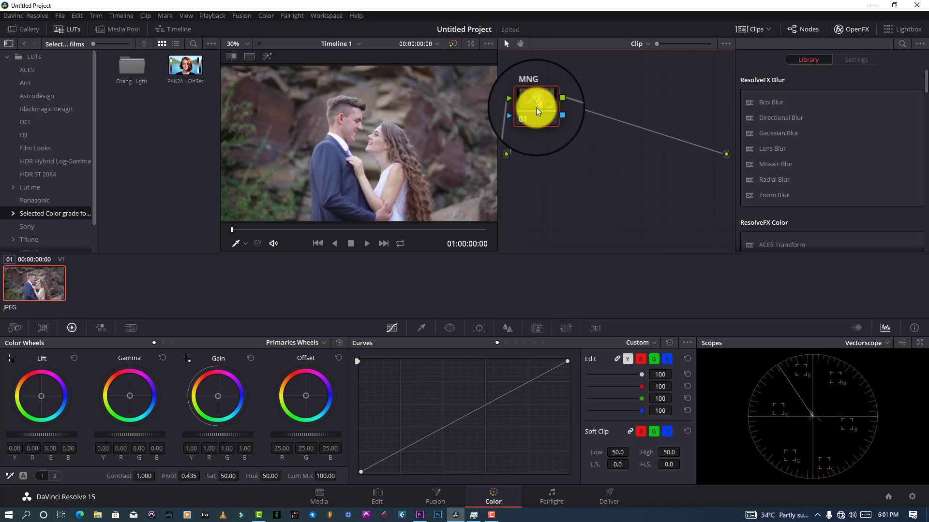
# - Add a serial node after MNG and label it TRNS
pyautogui.hotkey('alt', 's')
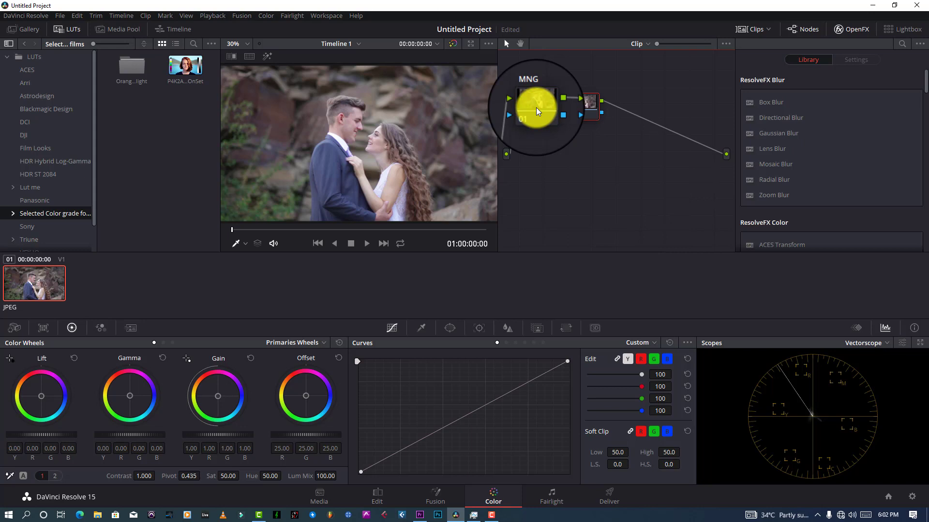
pyautogui.rightClick(572, 97)
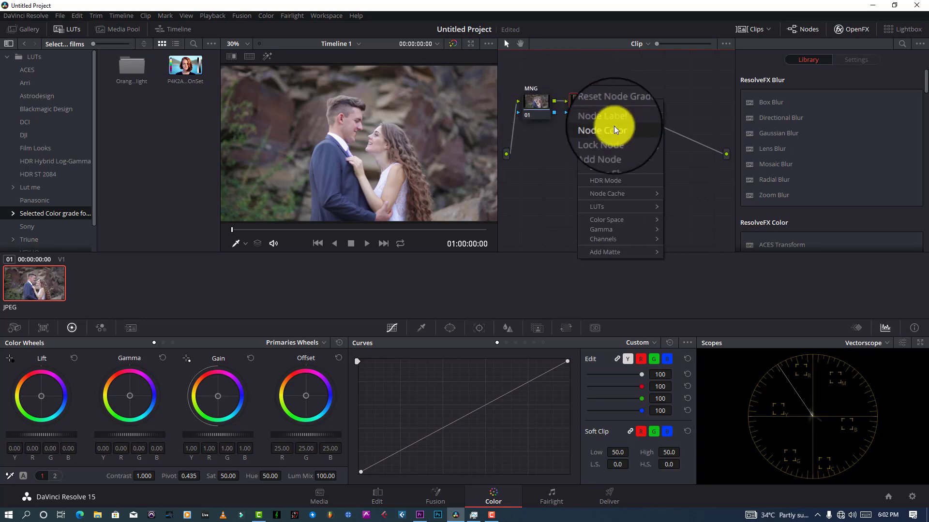
pyautogui.click(617, 123)
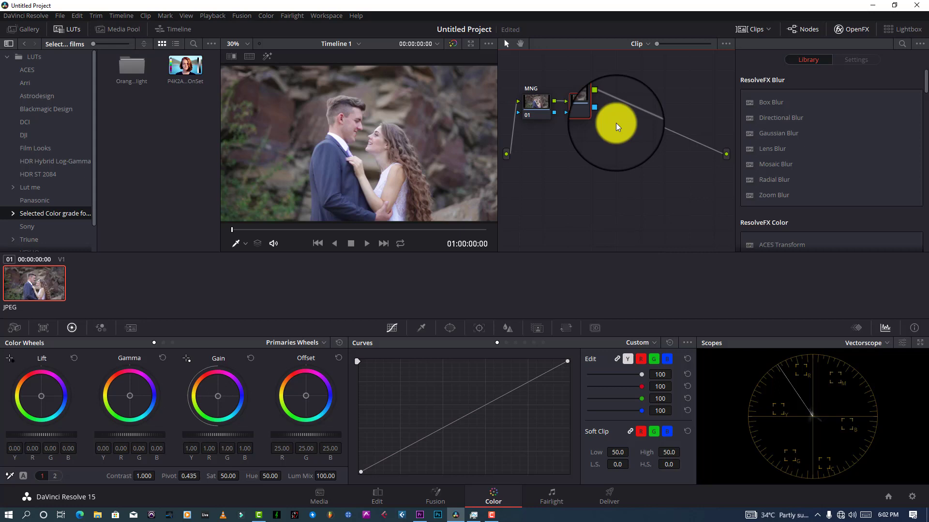
pyautogui.write('TRN')
pyautogui.press('Return')
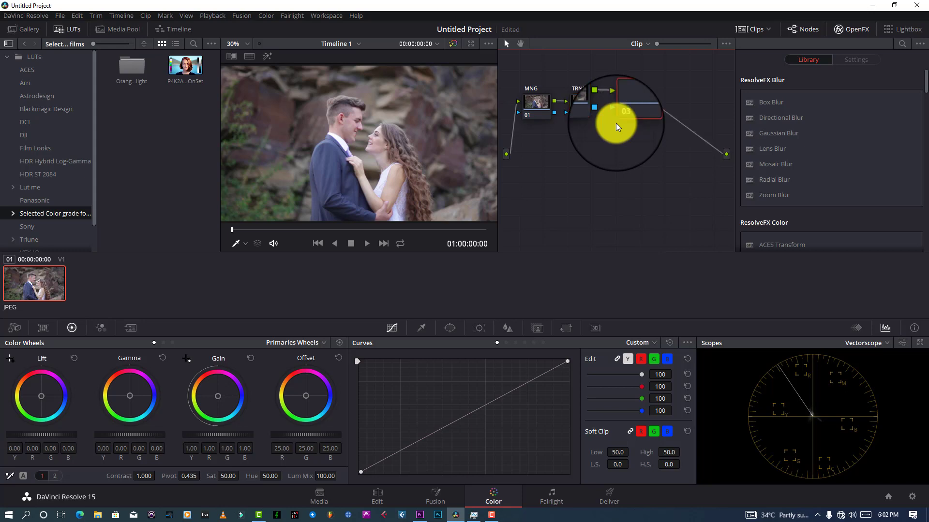
# - Add a serial node after TRNS and label it EXPOS
pyautogui.hotkey('alt', 's')
pyautogui.rightClick(623, 115)
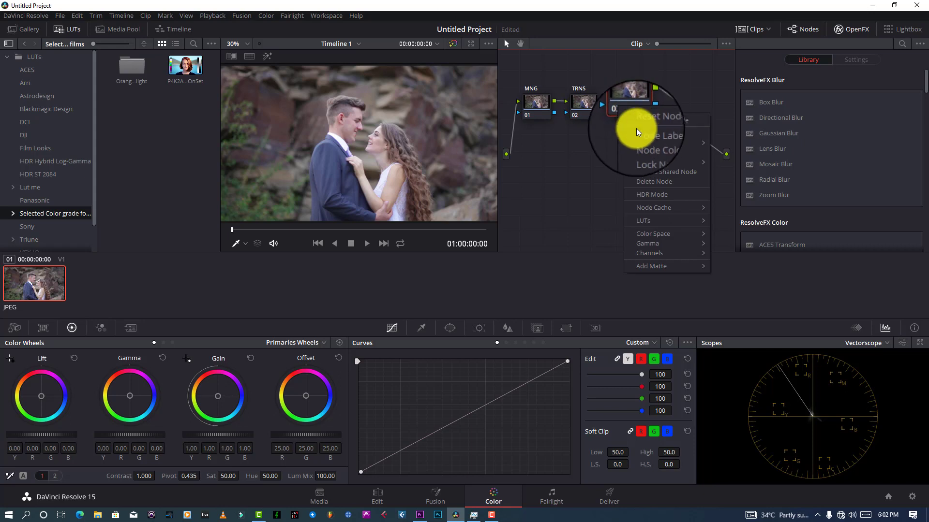
pyautogui.click(638, 130)
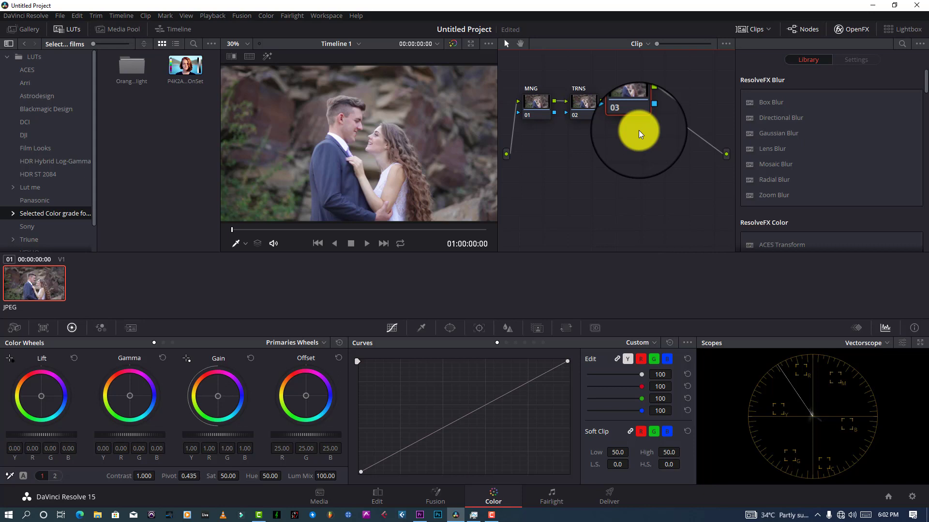
# - Add a serial node after EXPOS and label it BALABCE
pyautogui.hotkey('alt', 's')
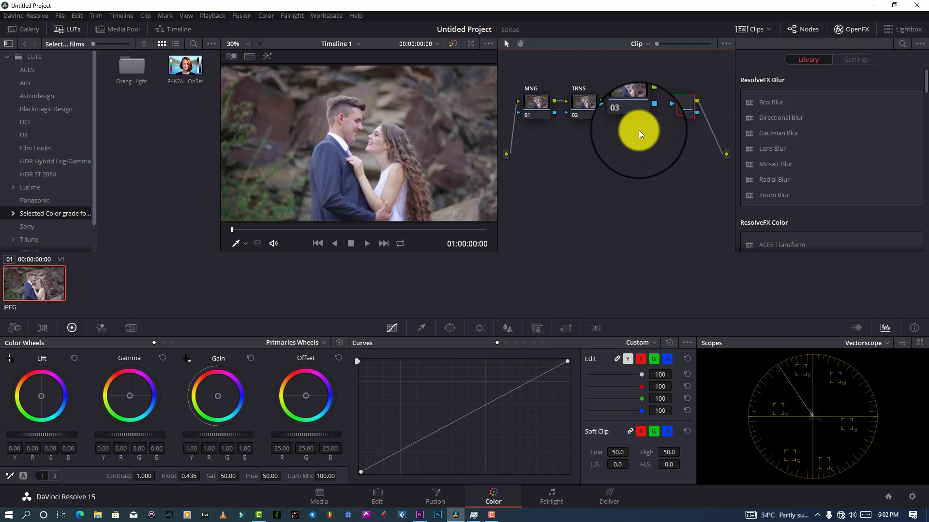
pyautogui.rightClick(684, 101)
pyautogui.click(723, 120)
pyautogui.write('B')
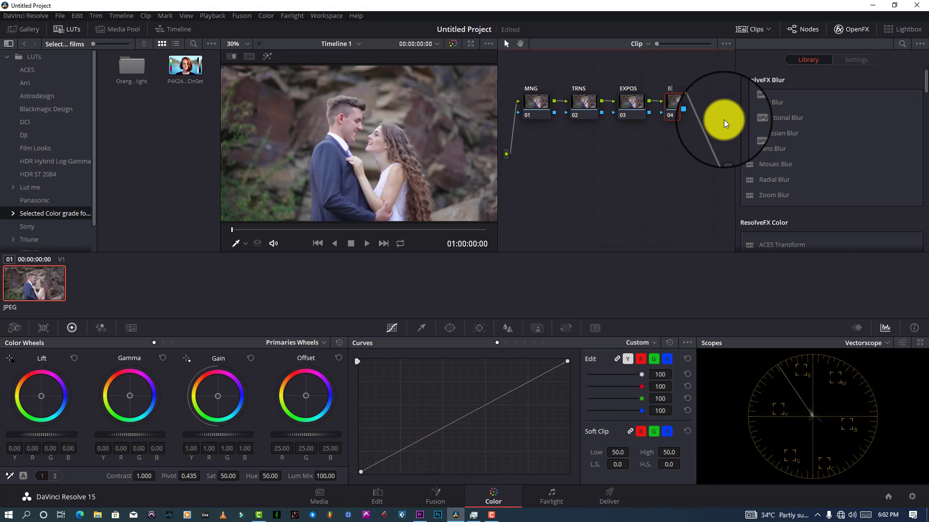
pyautogui.write('ALAB')
pyautogui.write('CE')
pyautogui.press('Return')
# - Hide the OpenFX library to widen the node graph and space the four labelled nodes closer to the source input
pyautogui.rightClick(676, 109)
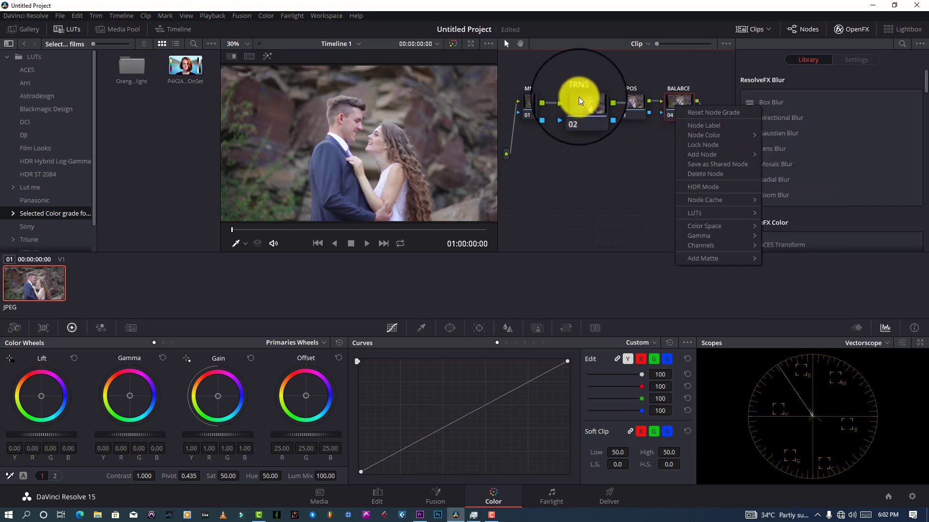
pyautogui.click(513, 112)
pyautogui.click(514, 103)
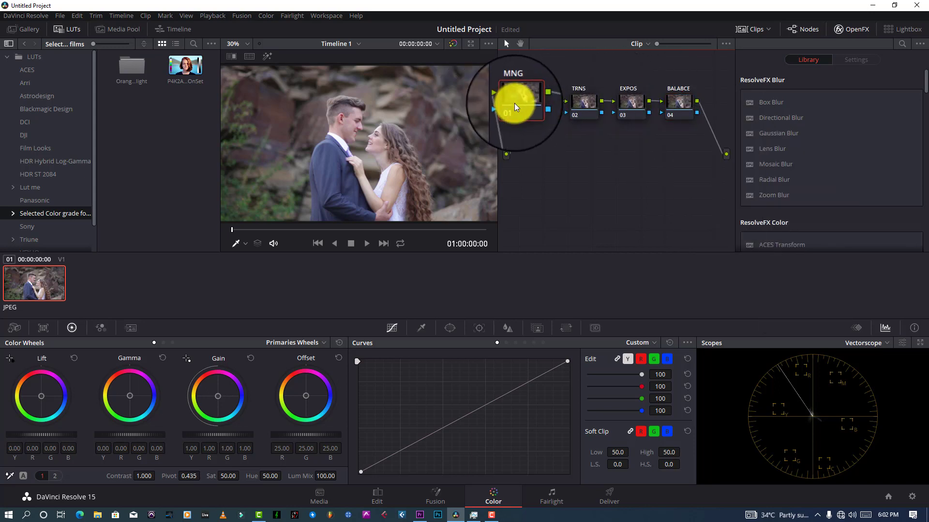
pyautogui.click(858, 29)
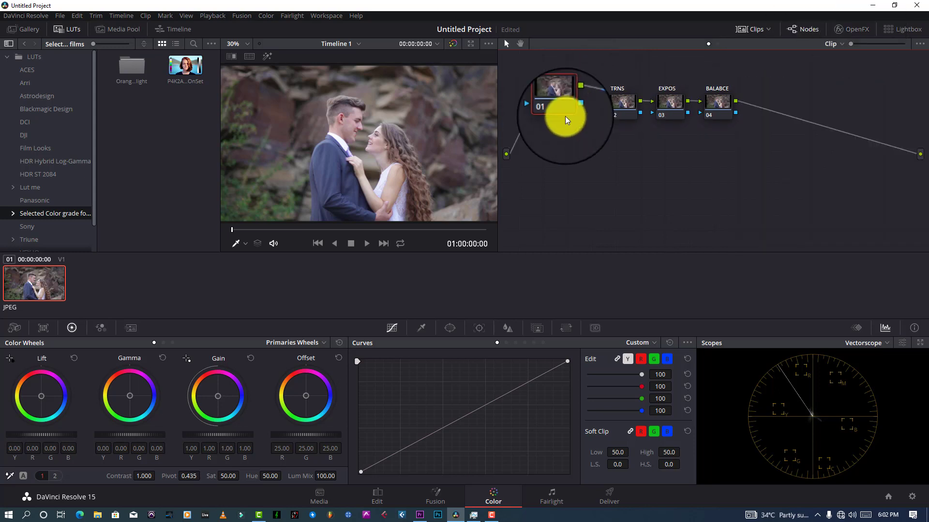
pyautogui.click(600, 104)
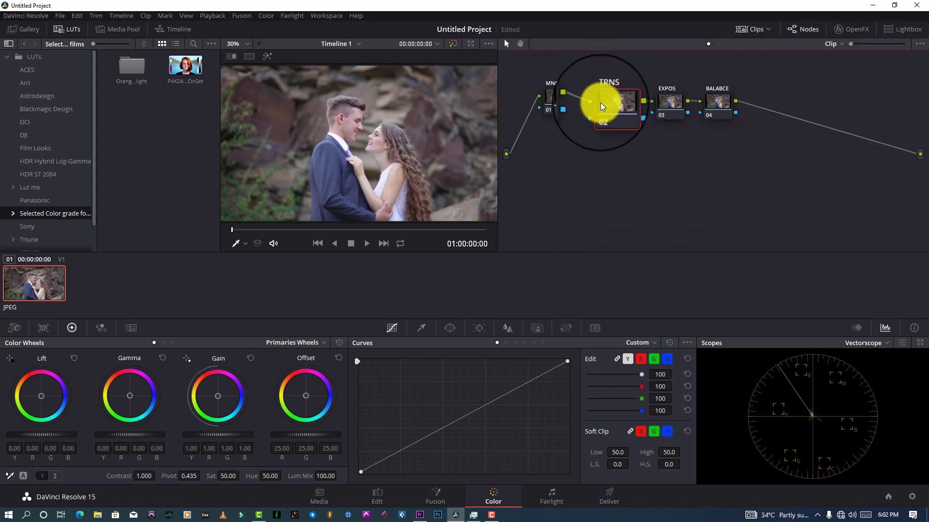
pyautogui.click(667, 103)
pyautogui.moveTo(712, 109); pyautogui.dragTo(706, 109)
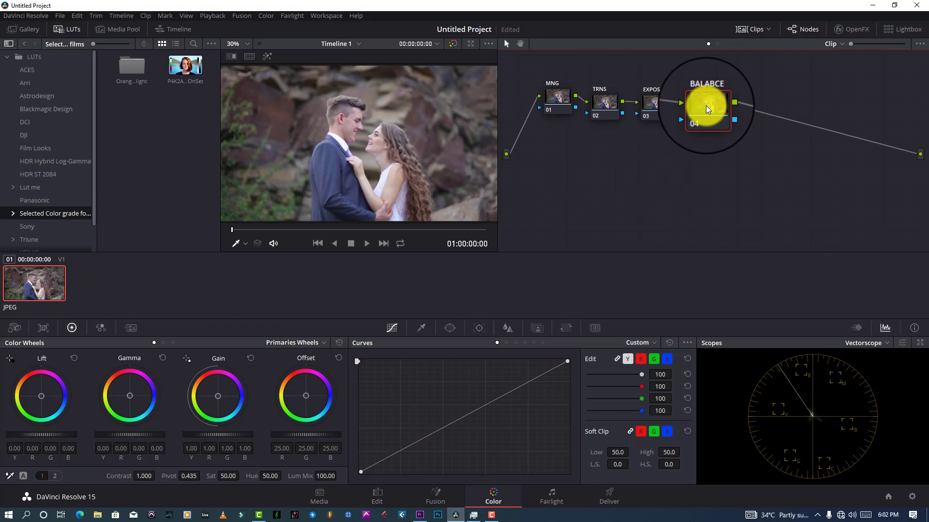
# - Add a serial node after BALABCE, and add a layer node to that new node
pyautogui.hotkey('alt', 's')
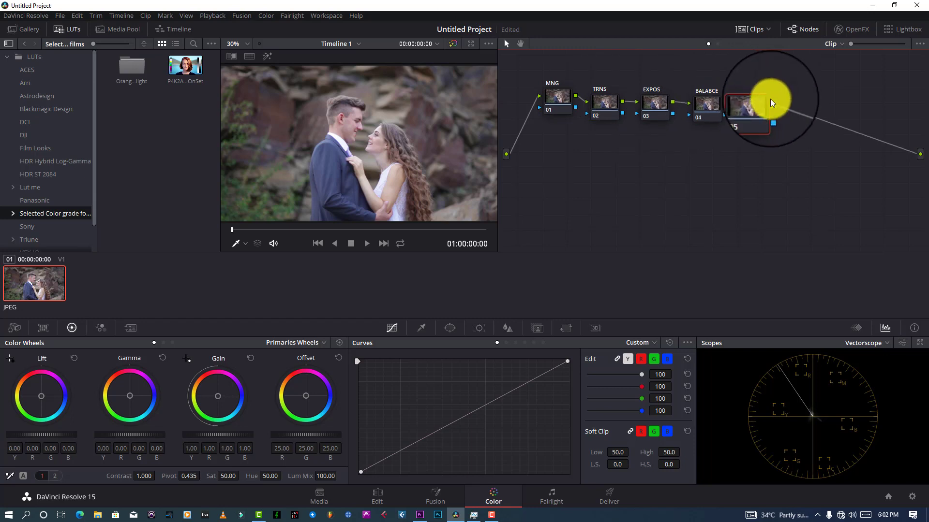
pyautogui.rightClick(757, 99)
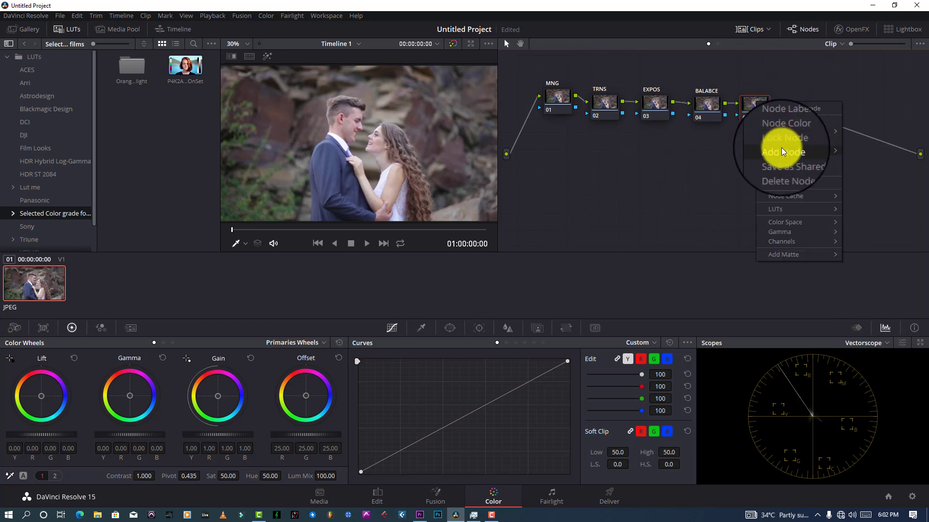
pyautogui.moveTo(781, 149)
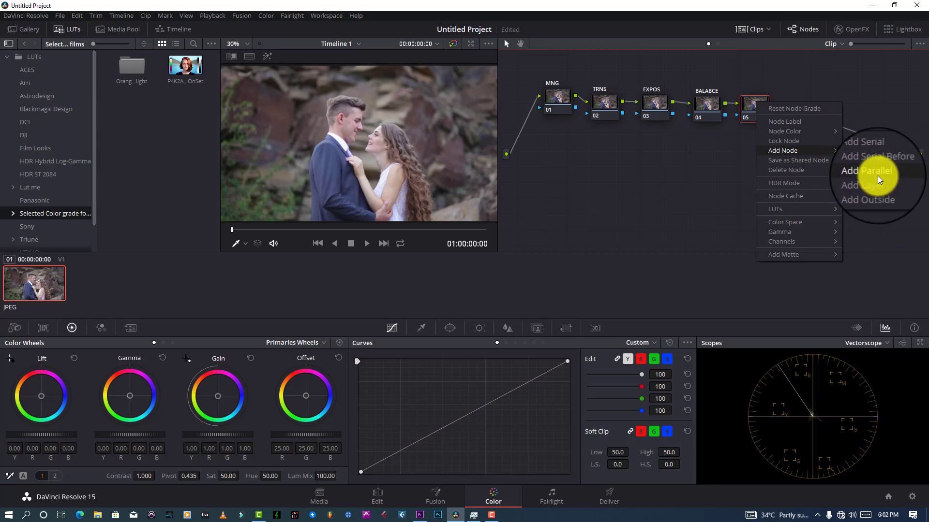
pyautogui.click(877, 184)
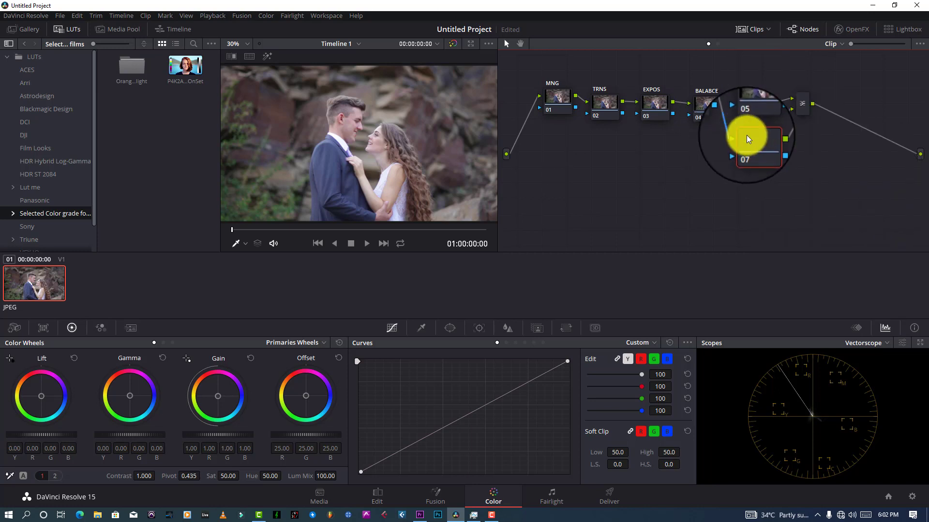
# - Label node 05 as BCKGROUND and the node 07 beneath it as SKINTONE
pyautogui.rightClick(758, 98)
pyautogui.click(773, 115)
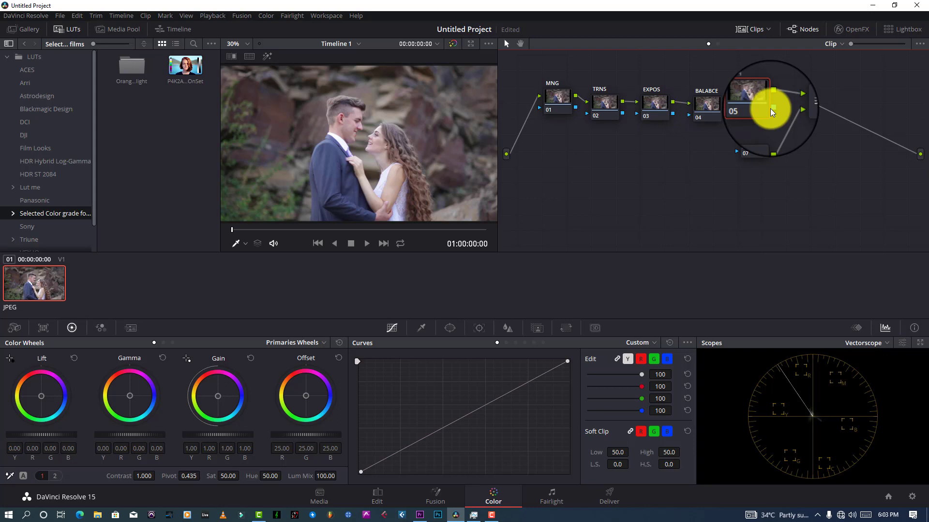
pyautogui.write('GRO')
pyautogui.write('UND')
pyautogui.press('Return')
pyautogui.rightClick(757, 143)
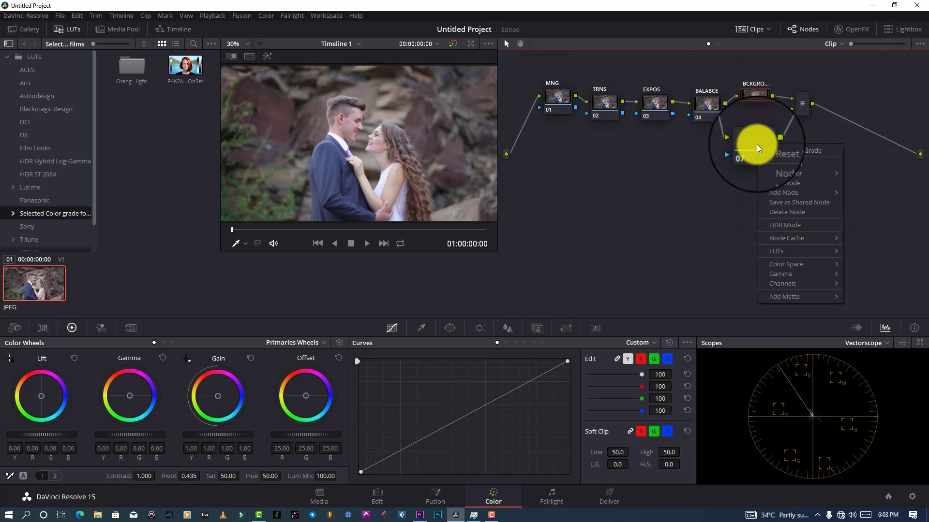
pyautogui.click(784, 163)
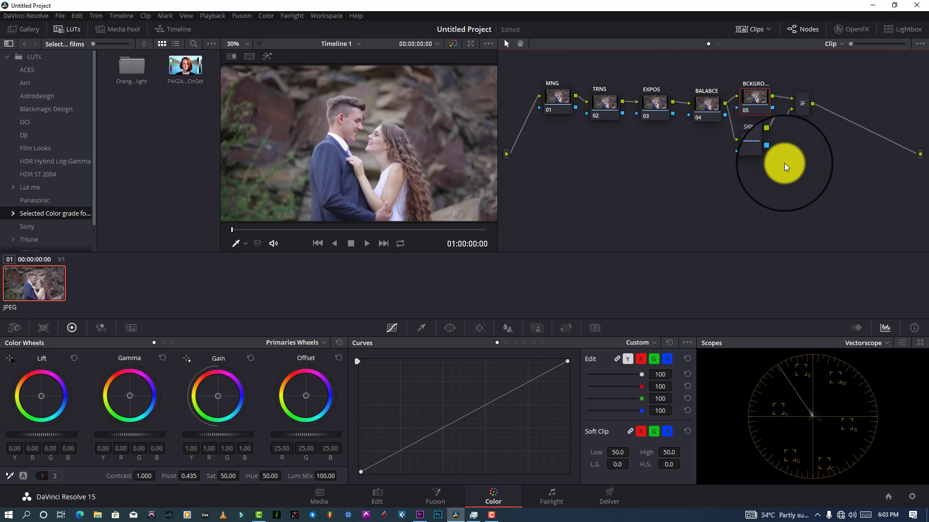
# - Add a serial node after the mixer and move it to a second row beneath the MNG node
pyautogui.click(799, 105)
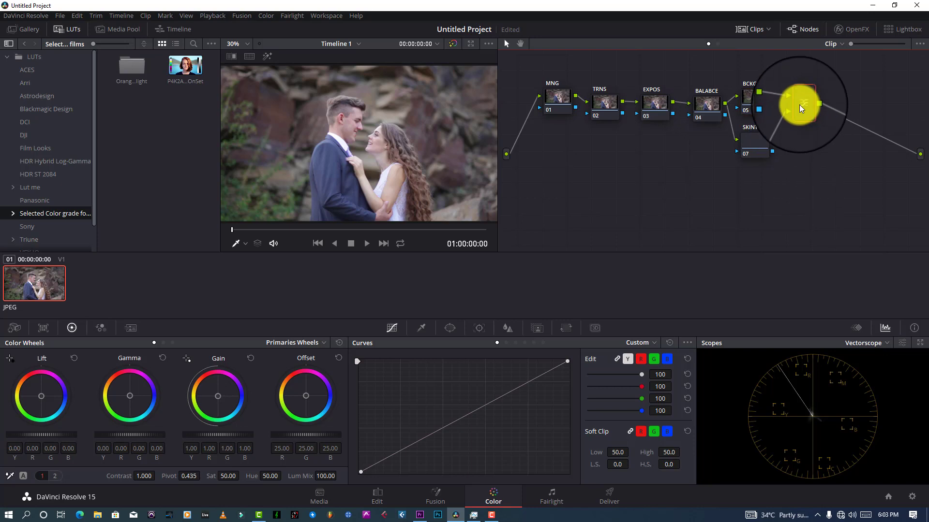
pyautogui.hotkey('alt', 's')
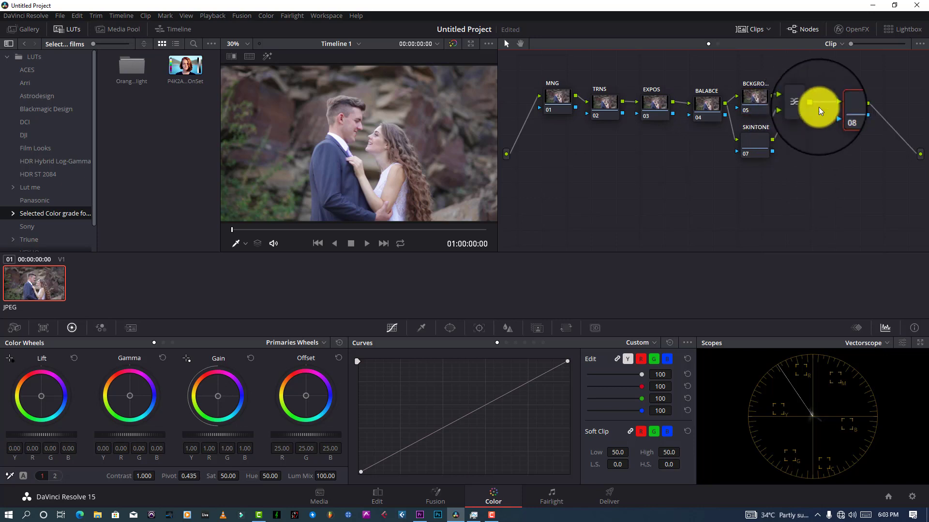
pyautogui.rightClick(843, 100)
pyautogui.click(851, 81)
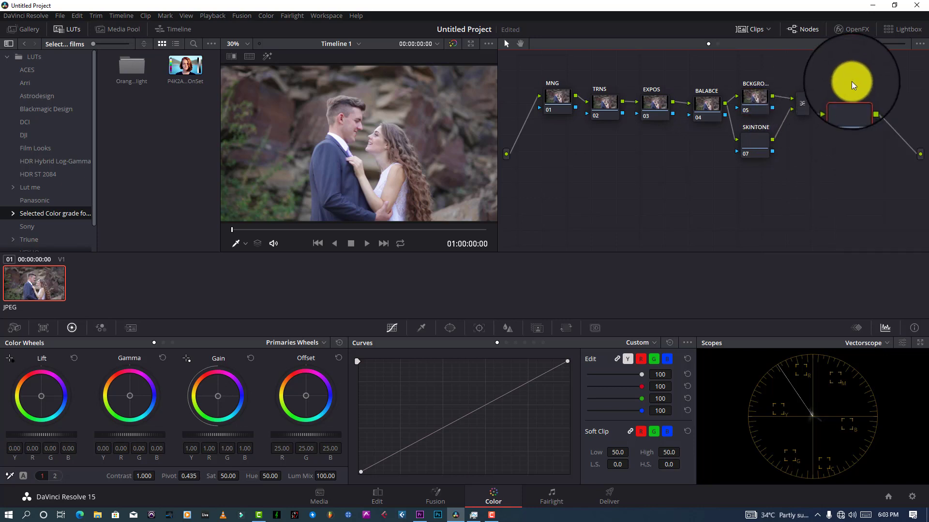
pyautogui.moveTo(851, 96); pyautogui.dragTo(750, 145)
pyautogui.moveTo(689, 187); pyautogui.dragTo(576, 184)
# - Label the serial node in the lower row LOOK
pyautogui.rightClick(577, 184)
pyautogui.click(600, 197)
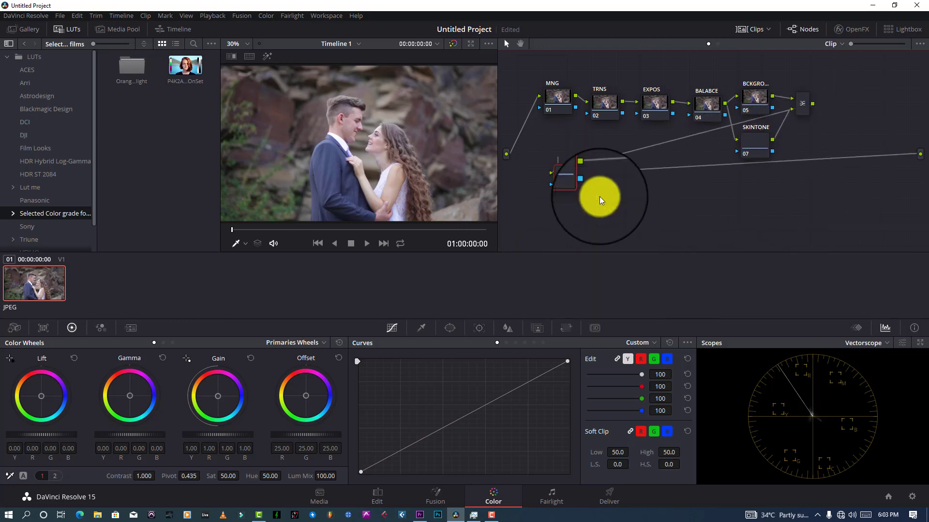
pyautogui.write('LOOK')
pyautogui.press('Return')
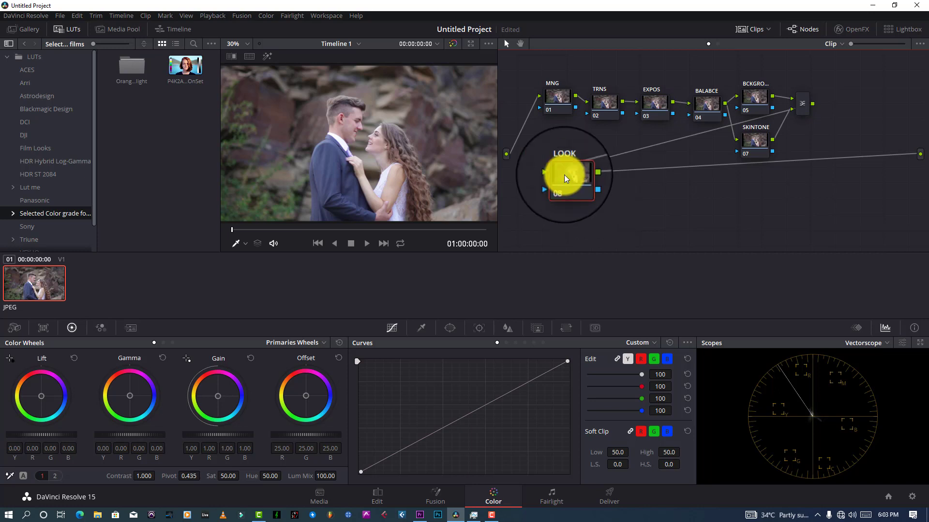
pyautogui.moveTo(564, 175); pyautogui.dragTo(565, 182)
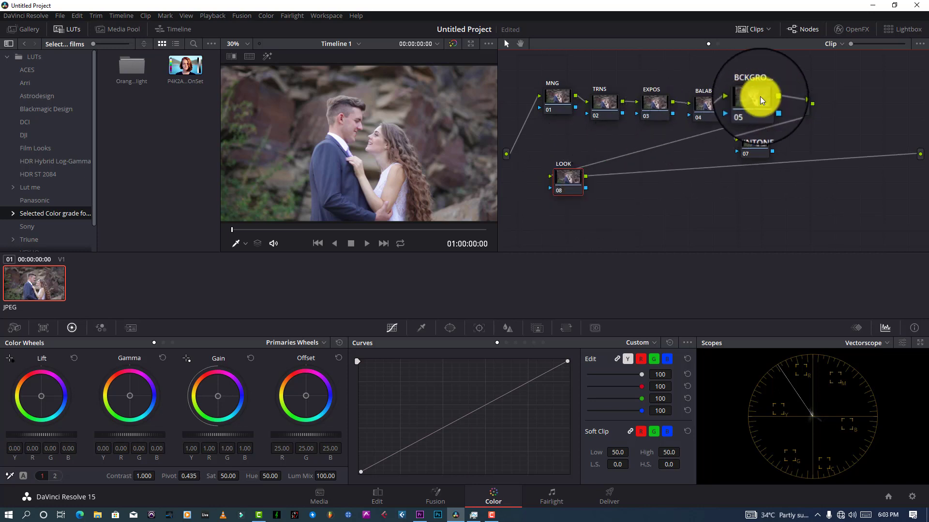
# - Space the BCKGROUND and SKINTONE nodes farther apart vertically in front of the mixer
pyautogui.moveTo(761, 99); pyautogui.dragTo(759, 83)
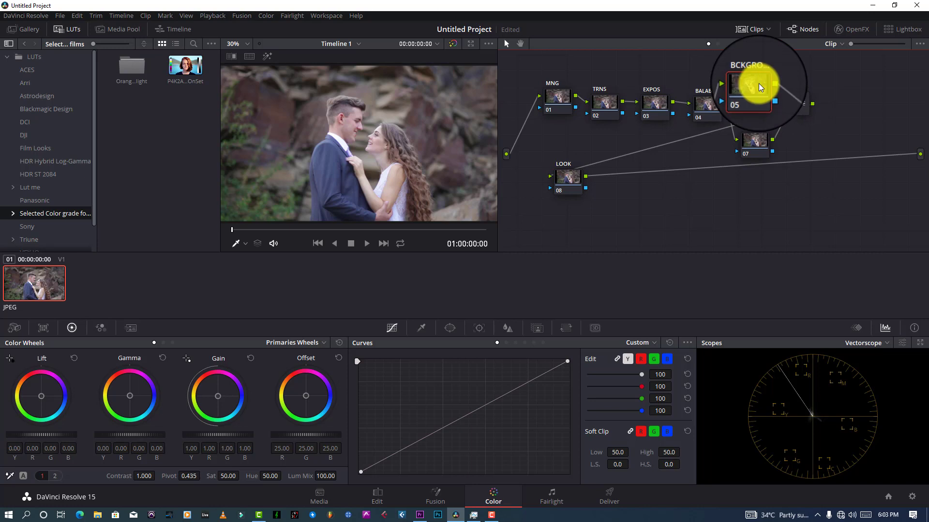
pyautogui.click(762, 140)
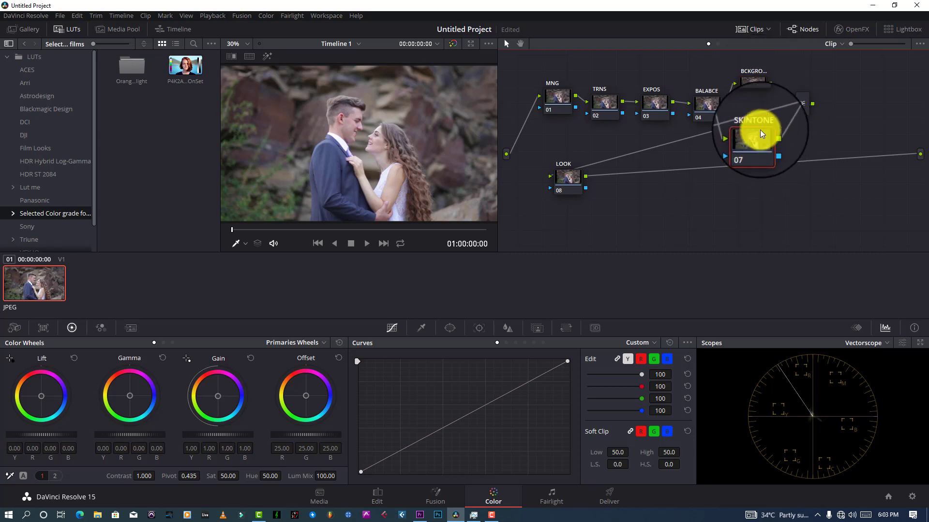
pyautogui.click(753, 87)
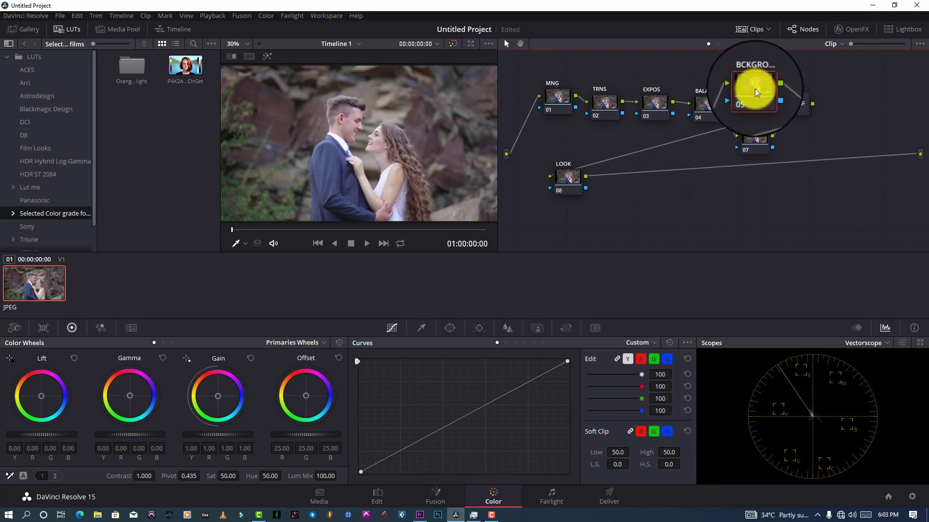
pyautogui.click(757, 130)
# - Add a serial node after LOOK and move it along the lower row towards the output
pyautogui.click(568, 178)
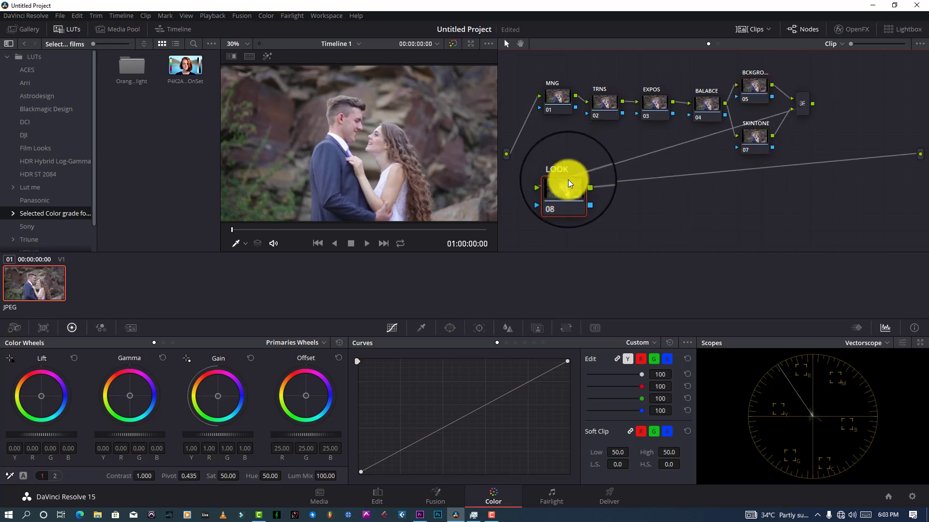
pyautogui.moveTo(569, 183); pyautogui.dragTo(547, 191)
pyautogui.rightClick(548, 192)
pyautogui.moveTo(613, 242)
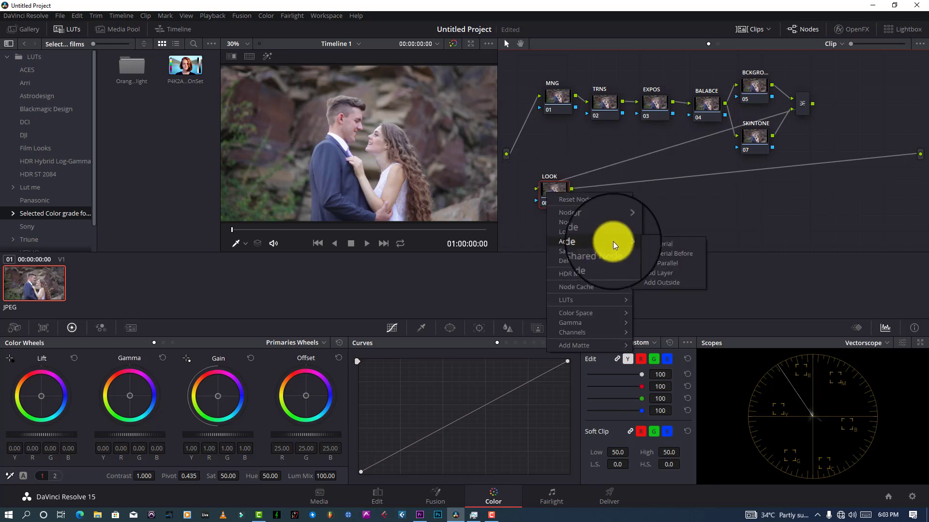
pyautogui.click(656, 211)
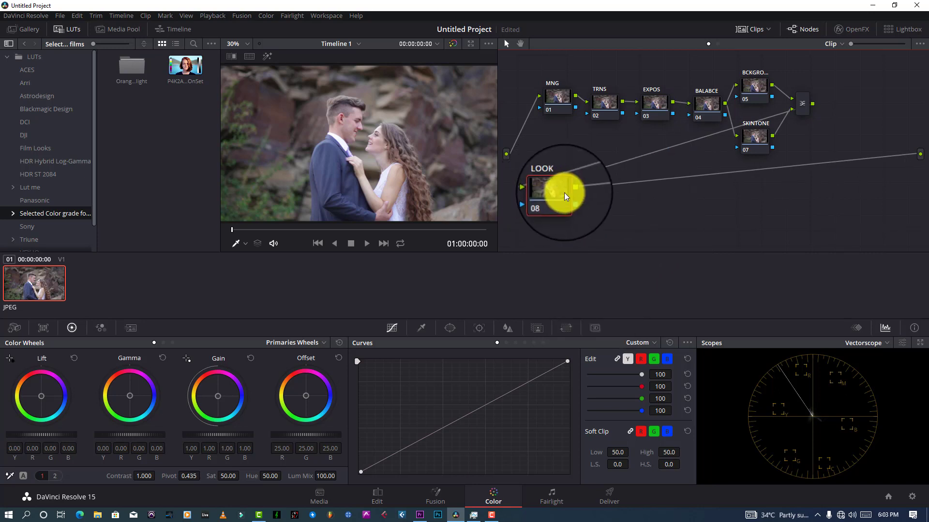
pyautogui.hotkey('alt', 's')
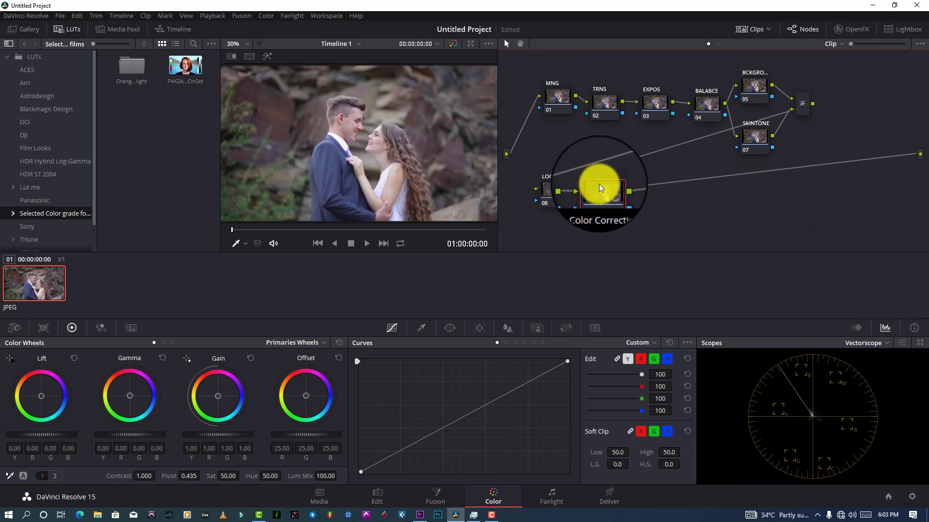
pyautogui.moveTo(599, 184); pyautogui.dragTo(803, 177)
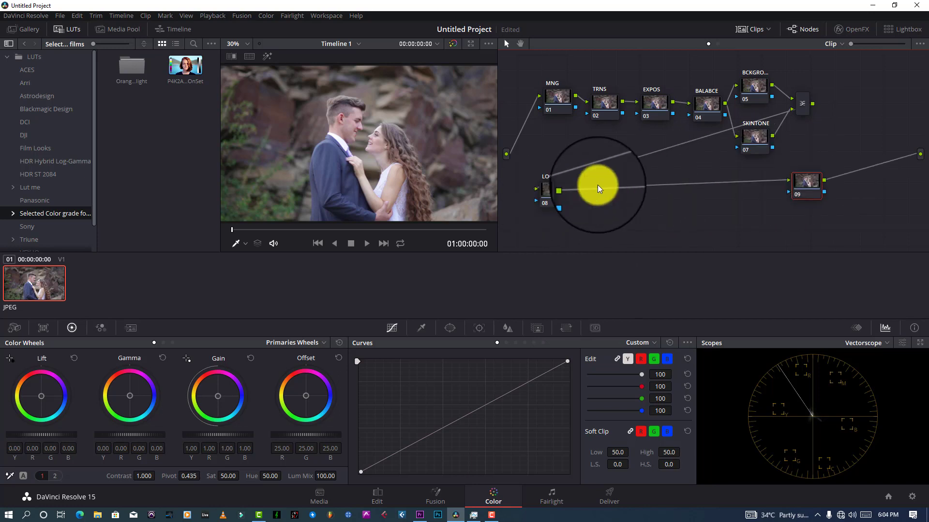
# - Label the serial node following LOOK as ADJ
pyautogui.rightClick(795, 185)
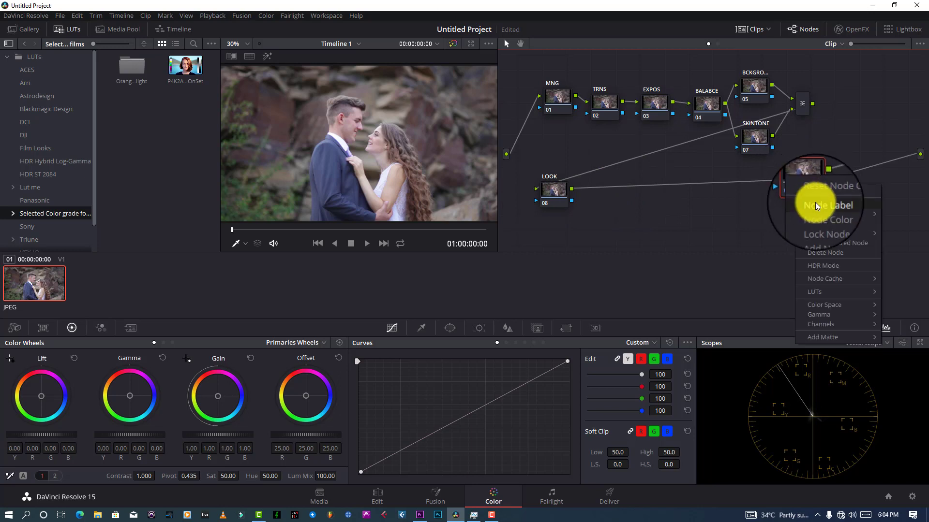
pyautogui.click(816, 203)
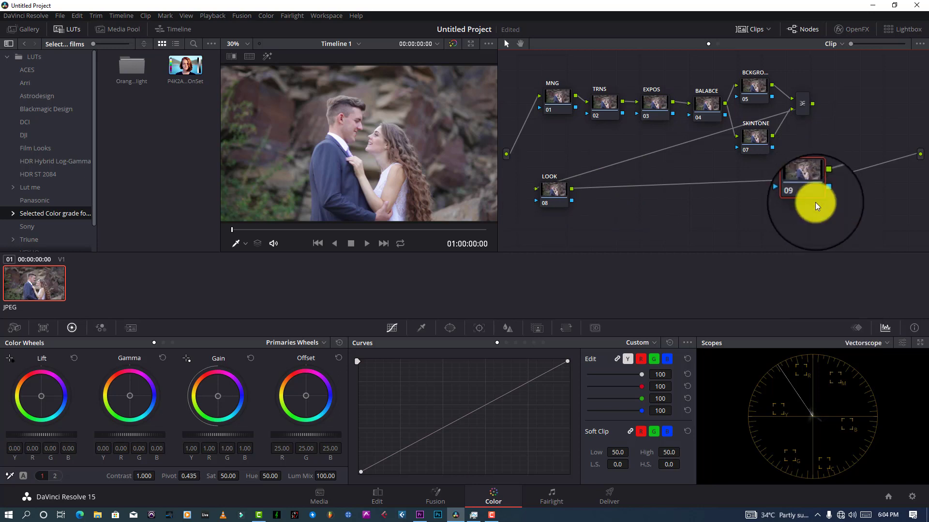
pyautogui.write('ADJ')
pyautogui.press('Return')
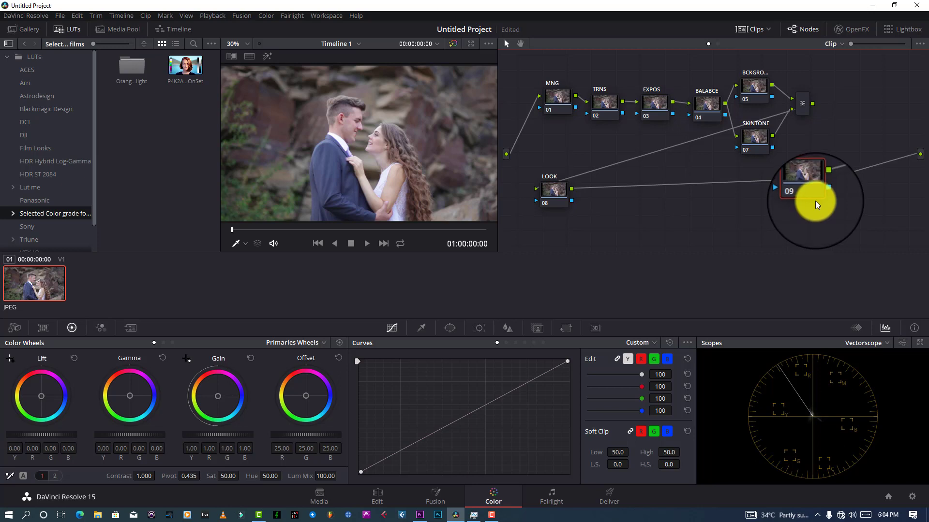
# - Move the LOOK and ADJ nodes into the upper row, side by side after the mixer
pyautogui.moveTo(552, 192); pyautogui.dragTo(843, 100)
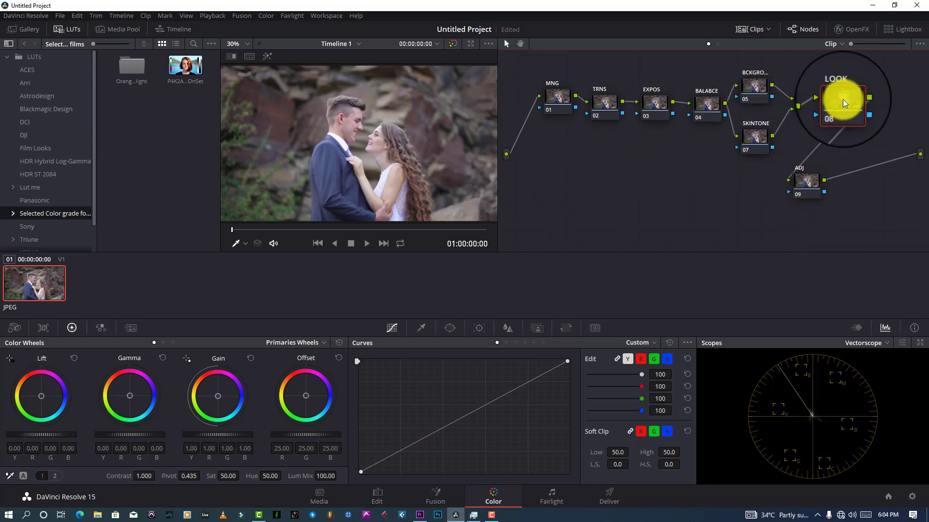
pyautogui.moveTo(811, 175); pyautogui.dragTo(885, 97)
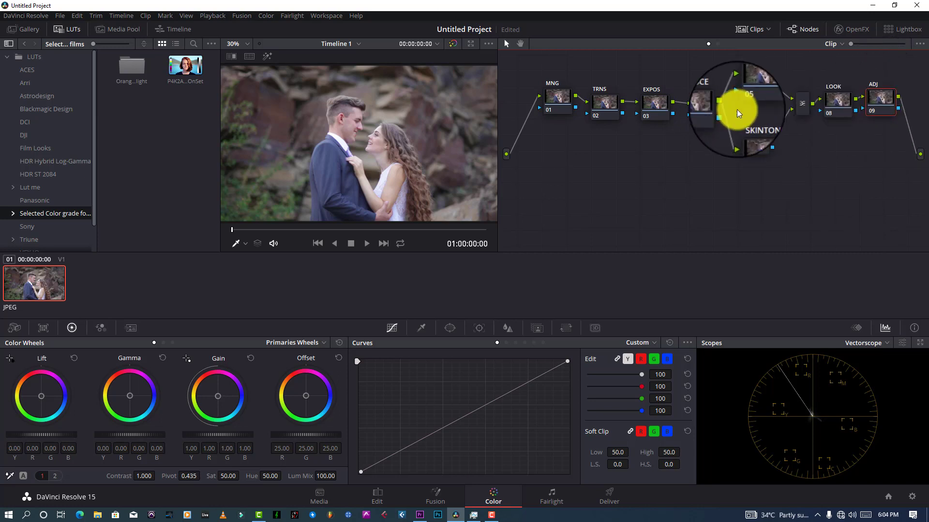
pyautogui.click(565, 108)
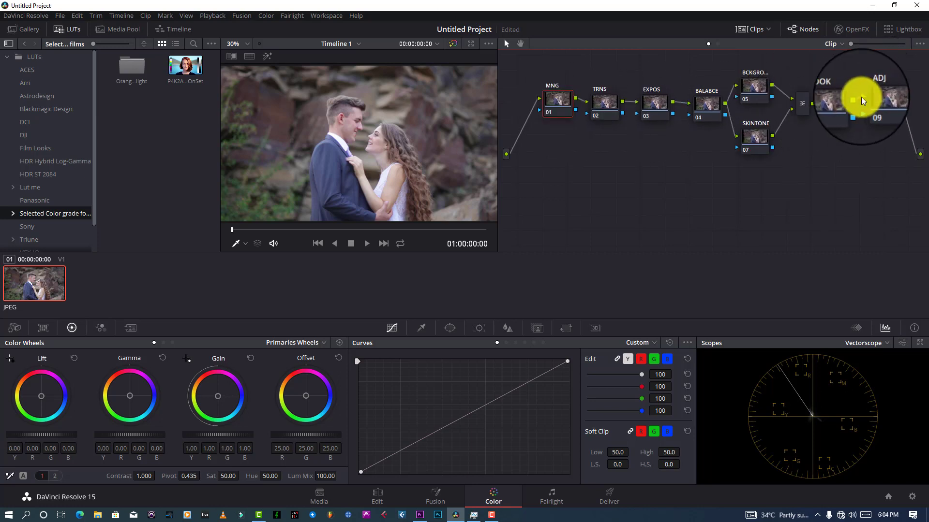
# - Add a serial node after ADJ and move it to a lower row beneath the TRNS node
pyautogui.click(876, 92)
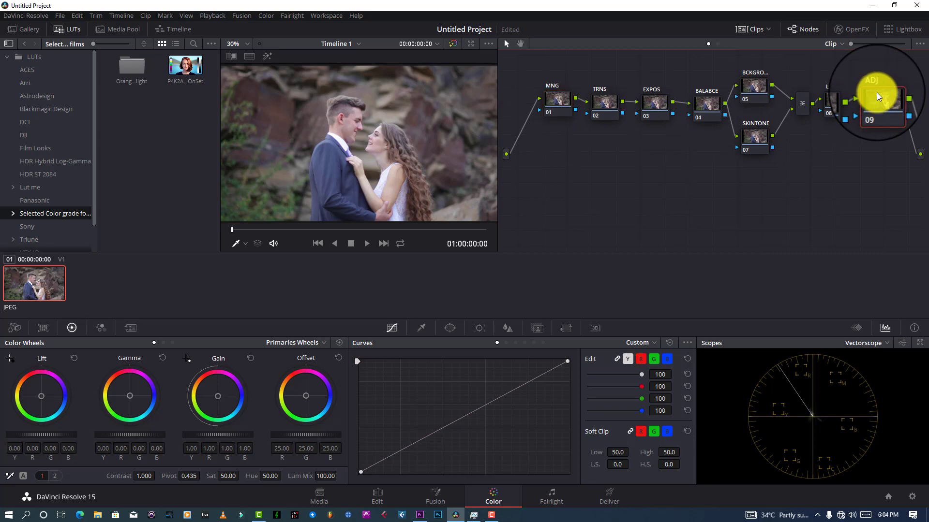
pyautogui.rightClick(877, 92)
pyautogui.moveTo(866, 140)
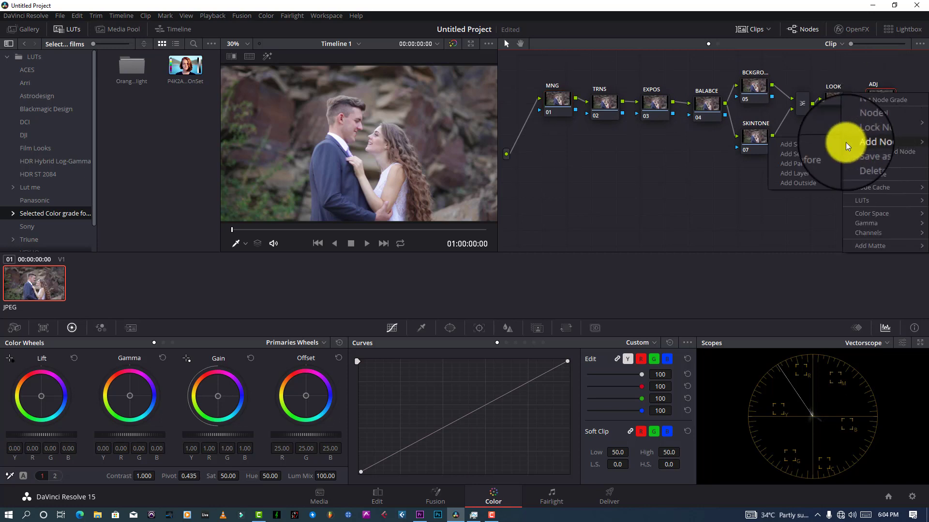
pyautogui.click(826, 145)
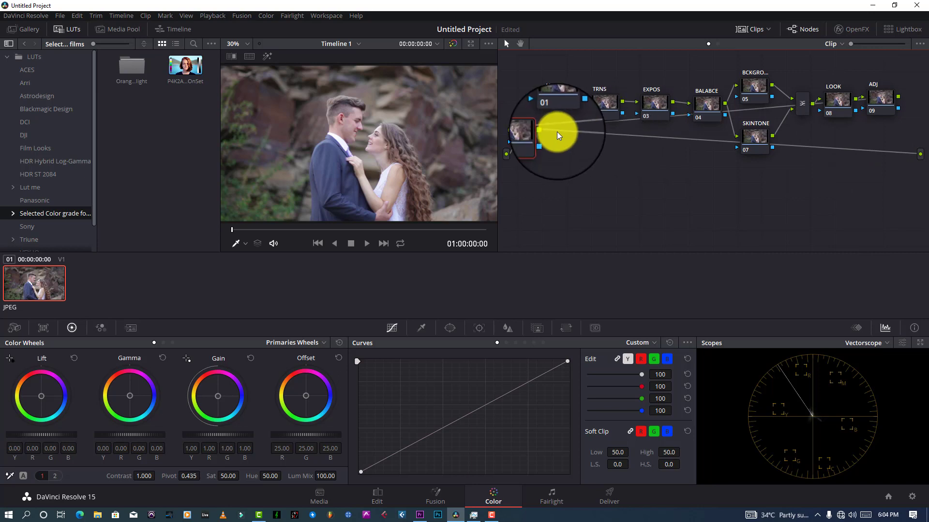
pyautogui.moveTo(534, 135); pyautogui.dragTo(599, 221)
# - Give the node following ADJ a label beginning with CST REC
pyautogui.rightClick(599, 226)
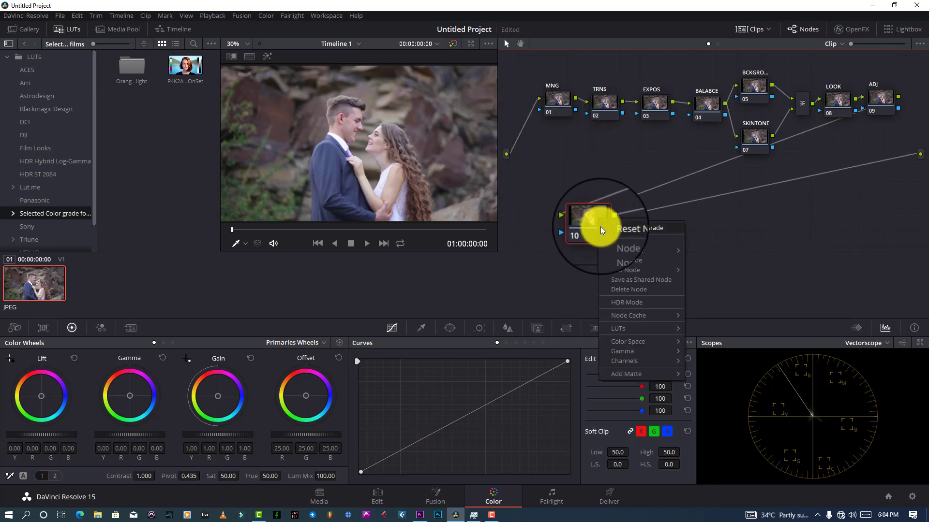
pyautogui.click(630, 241)
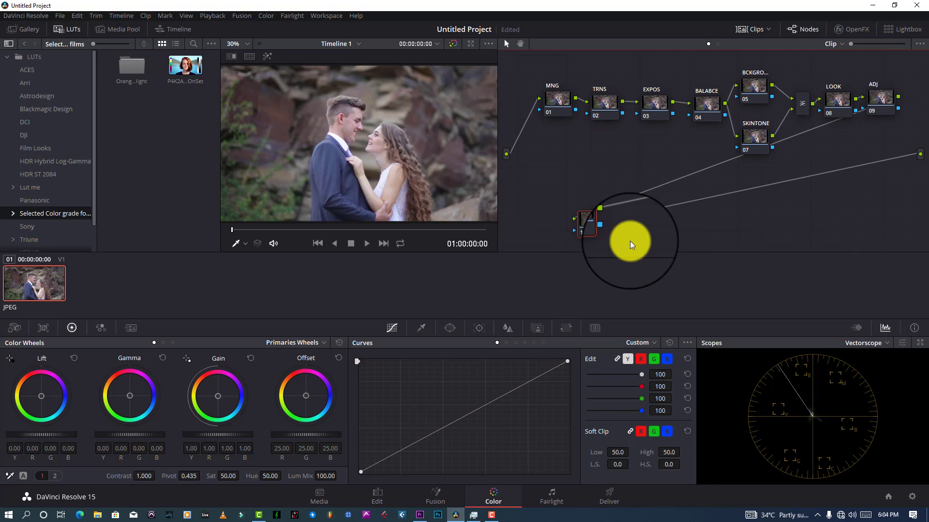
pyautogui.write('CST R')
pyautogui.press('Return')
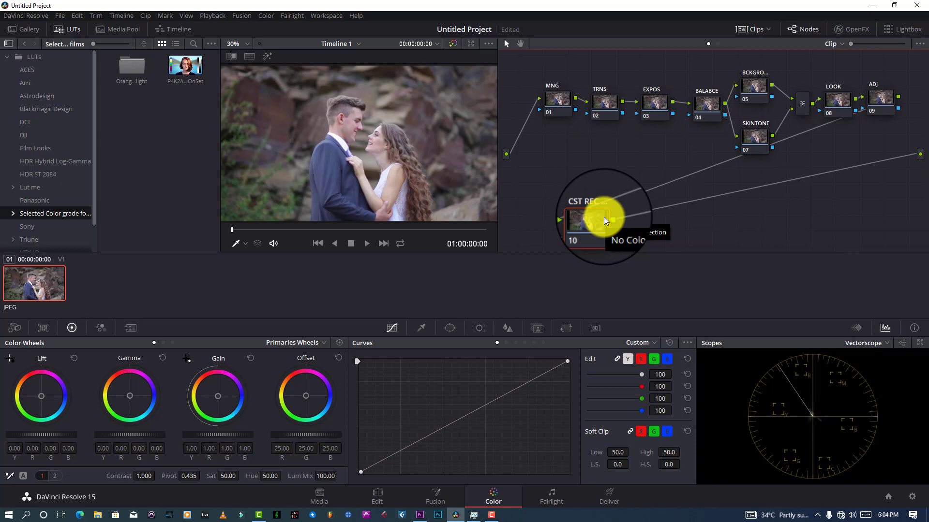
# - Add a serial node after CST REC, space it out in the lower row and give it a label beginning with FILM PRI
pyautogui.hotkey('alt', 's')
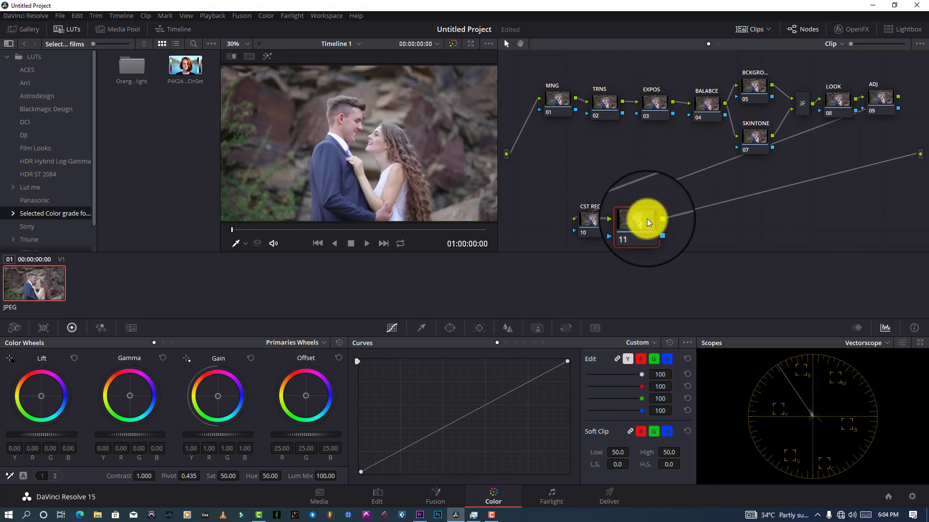
pyautogui.moveTo(645, 220); pyautogui.dragTo(680, 218)
pyautogui.rightClick(681, 217)
pyautogui.click(689, 238)
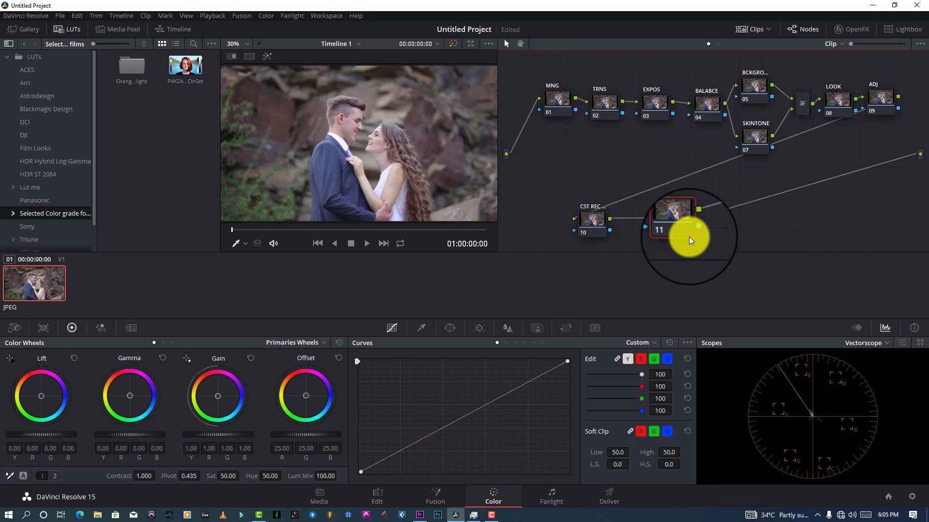
pyautogui.write('NN')
pyautogui.moveTo(688, 234)
pyautogui.mouseDown()
pyautogui.moveTo(699, 210)
pyautogui.moveTo(677, 219)
pyautogui.moveTo(697, 194)
pyautogui.moveTo(693, 224)
pyautogui.moveTo(703, 224)
pyautogui.moveTo(684, 209)
pyautogui.moveTo(692, 217)
pyautogui.mouseUp()
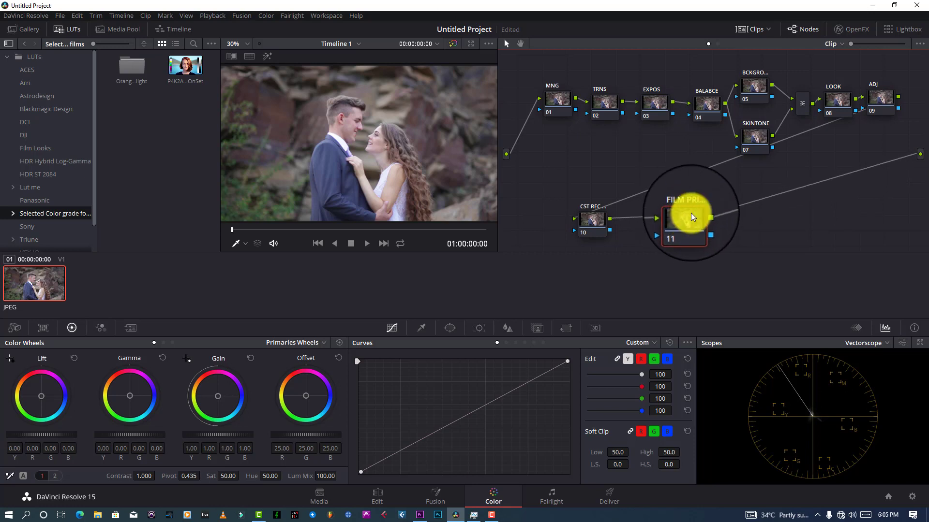
# - Add a serial node after the FILM PRI node and label it GLOW
pyautogui.rightClick(692, 217)
pyautogui.moveTo(721, 267)
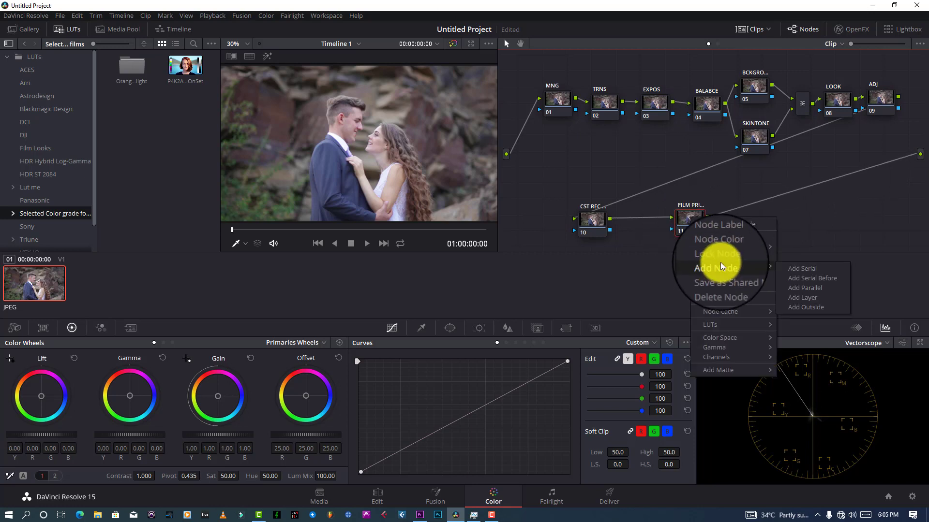
pyautogui.click(796, 268)
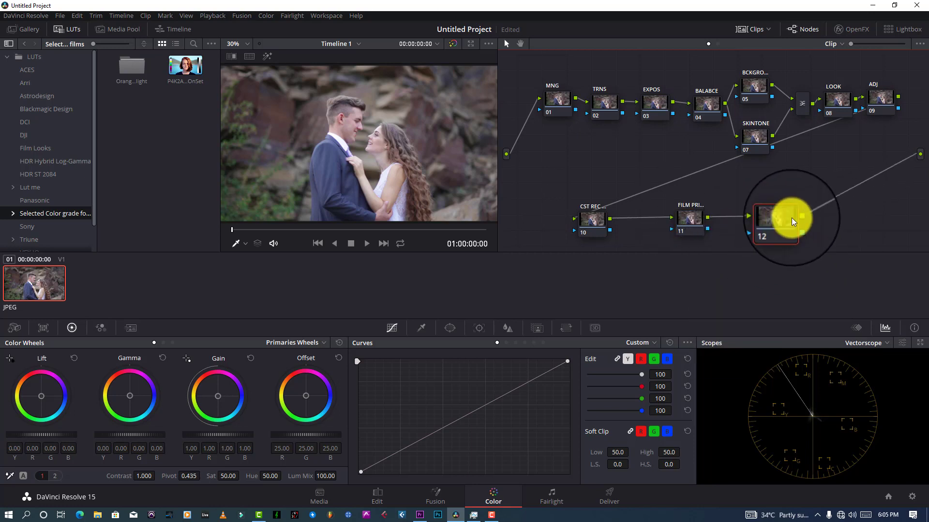
pyautogui.rightClick(793, 222)
pyautogui.click(815, 239)
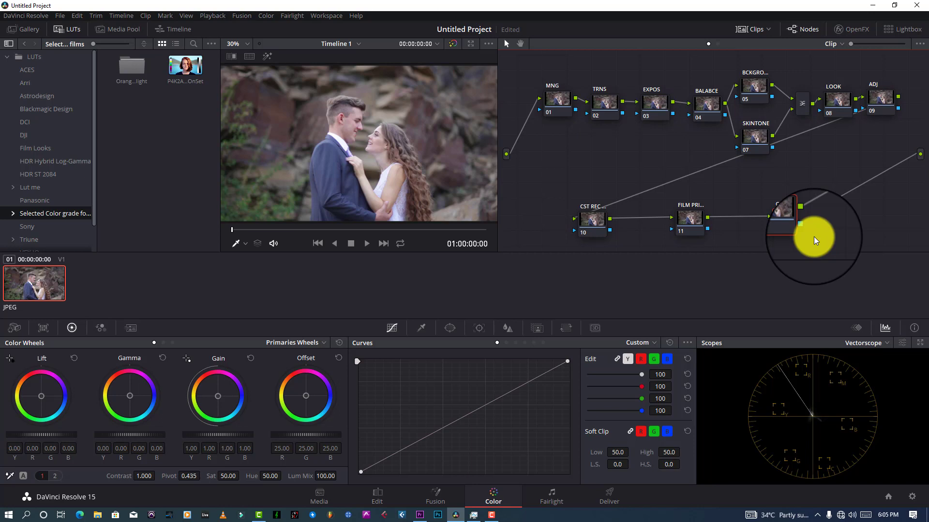
# - Set the MNG node's color space to REDWideGamutRGB
pyautogui.click(567, 102)
pyautogui.rightClick(566, 102)
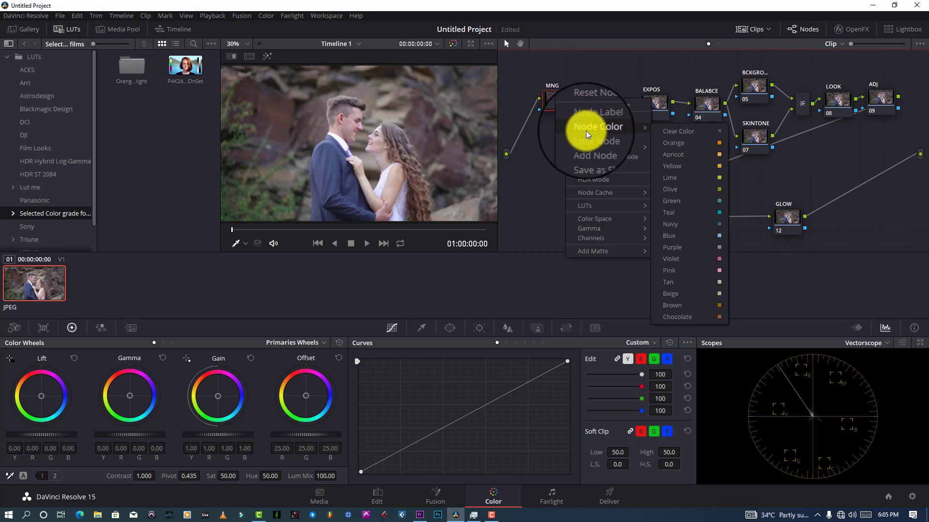
pyautogui.moveTo(588, 219)
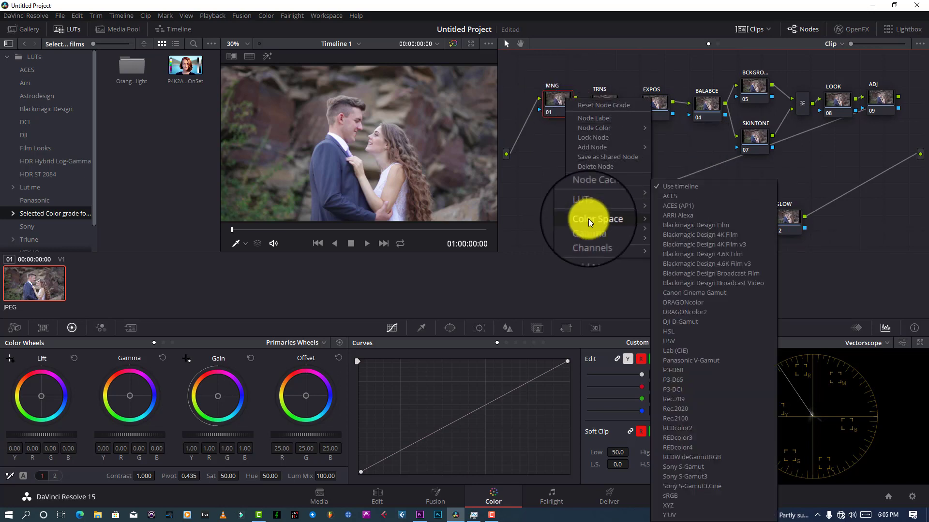
pyautogui.click(684, 461)
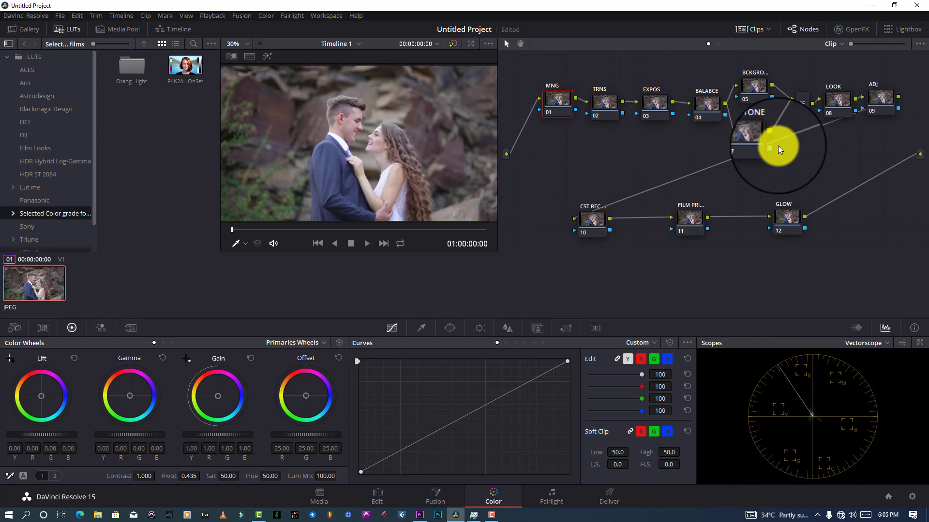
pyautogui.click(606, 102)
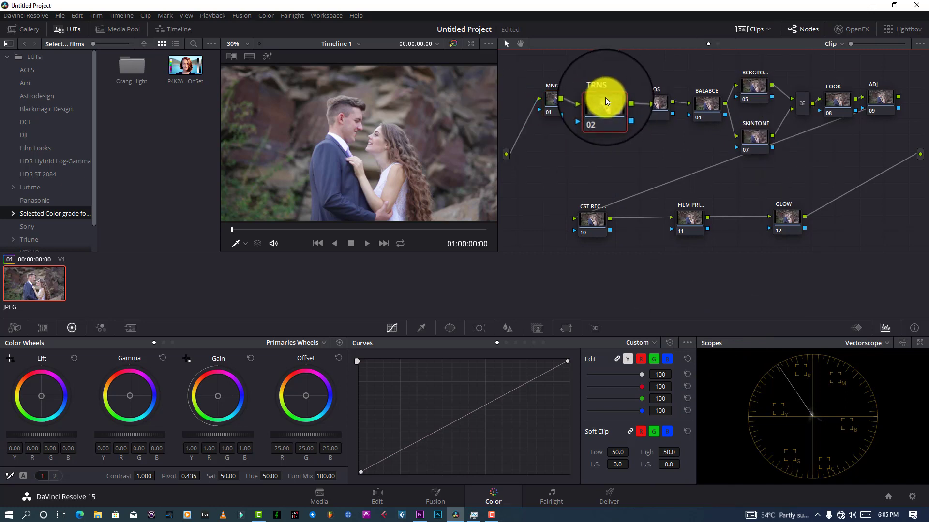
pyautogui.rightClick(606, 102)
pyautogui.moveTo(626, 238)
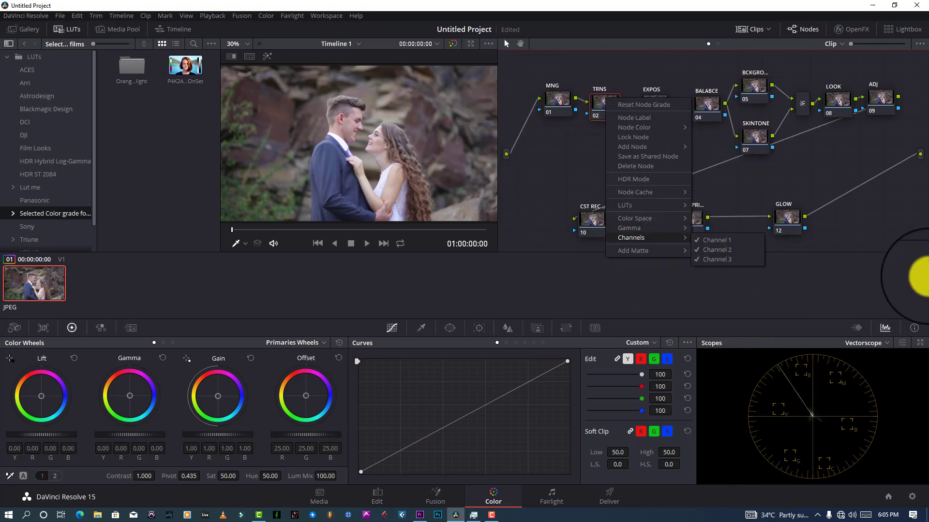
pyautogui.click(891, 259)
# - Make room for grading by showing the OpenFX library, hiding the LUTs and clip thumbnails, and widening the node area
pyautogui.click(858, 31)
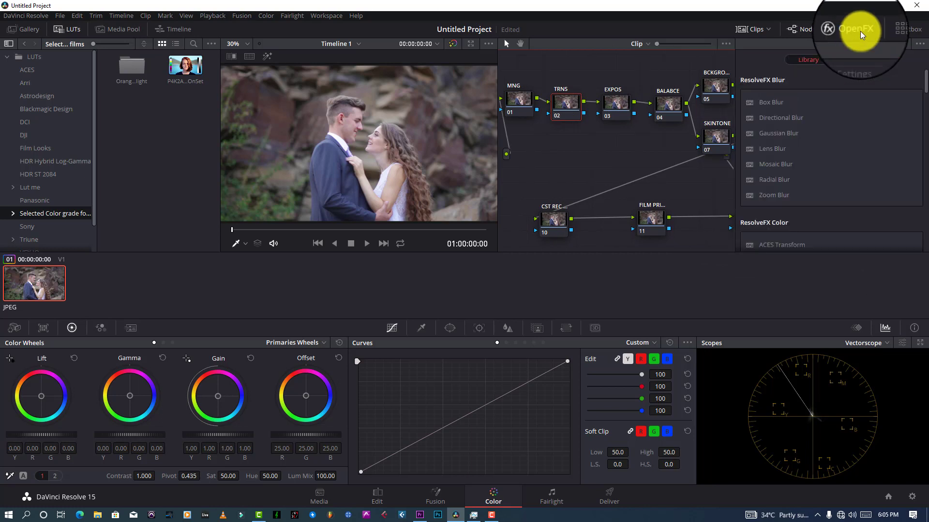
pyautogui.click(63, 29)
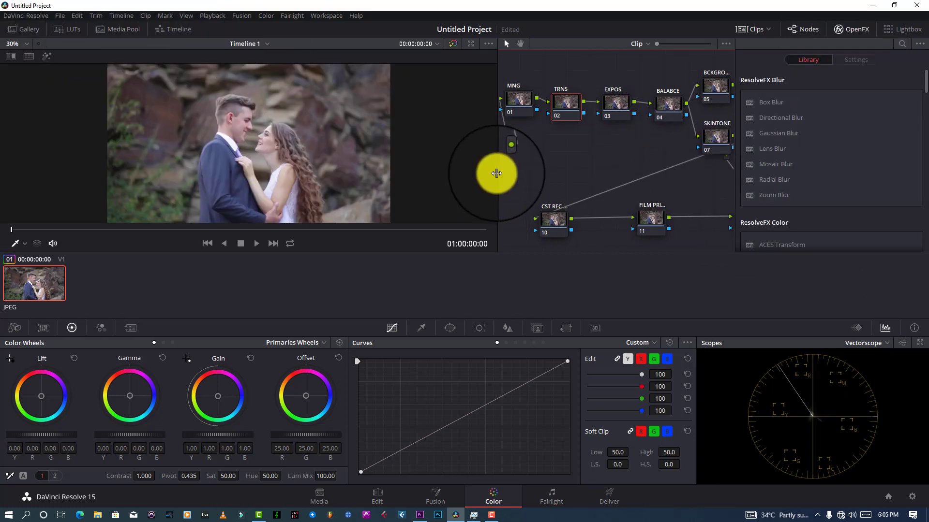
pyautogui.moveTo(497, 173); pyautogui.dragTo(398, 174)
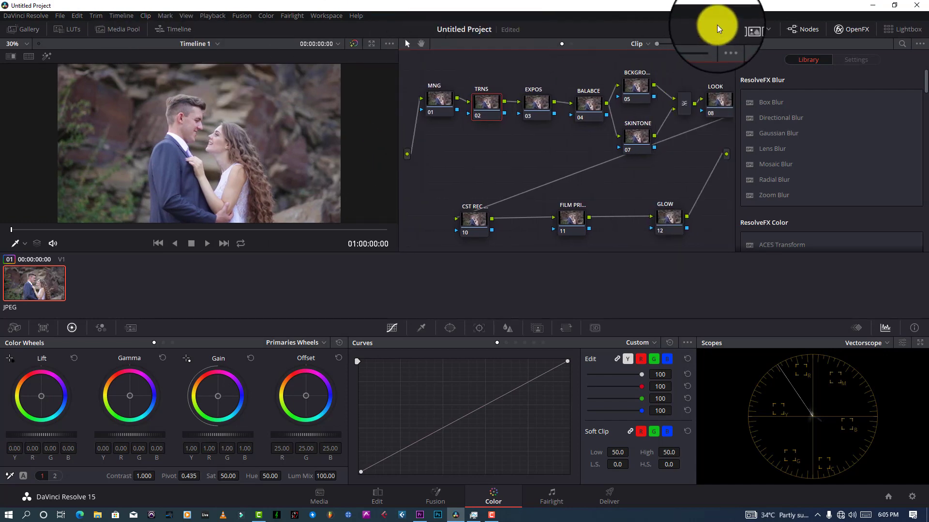
pyautogui.click(747, 29)
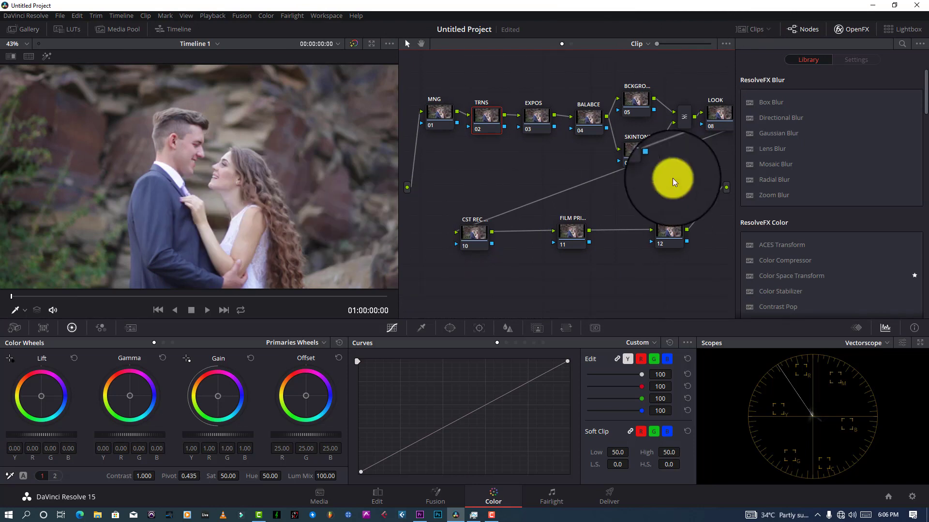
# - Apply a Color Space Transform effect to the TRNS node and set its output color space to REDWideGamutRGB
pyautogui.scroll(-3, 822, 247)
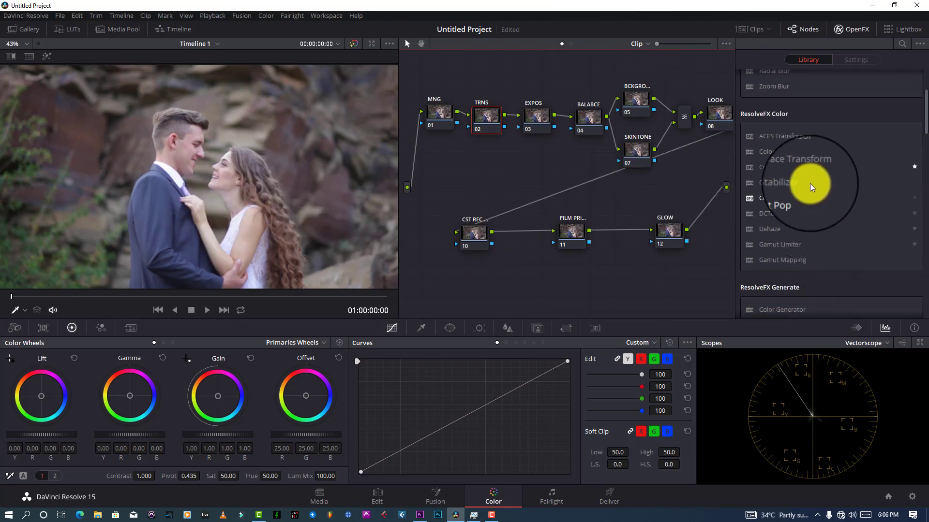
pyautogui.moveTo(774, 167); pyautogui.dragTo(485, 120)
pyautogui.click(831, 146)
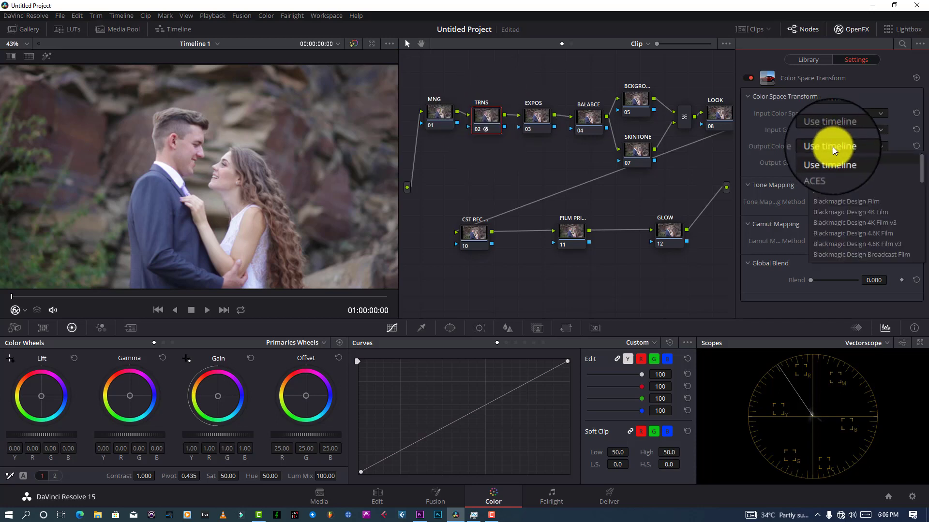
pyautogui.scroll(-10, 841, 234)
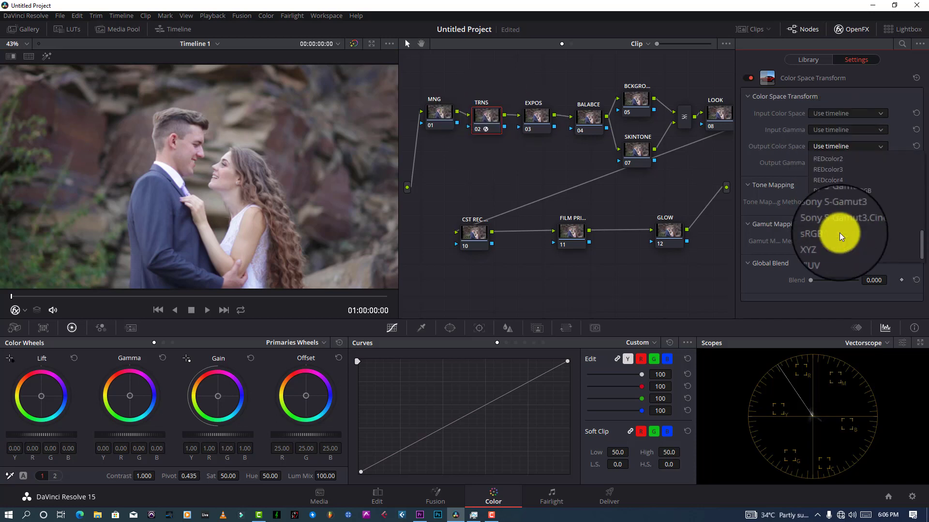
pyautogui.scroll(3, 840, 236)
pyautogui.click(840, 222)
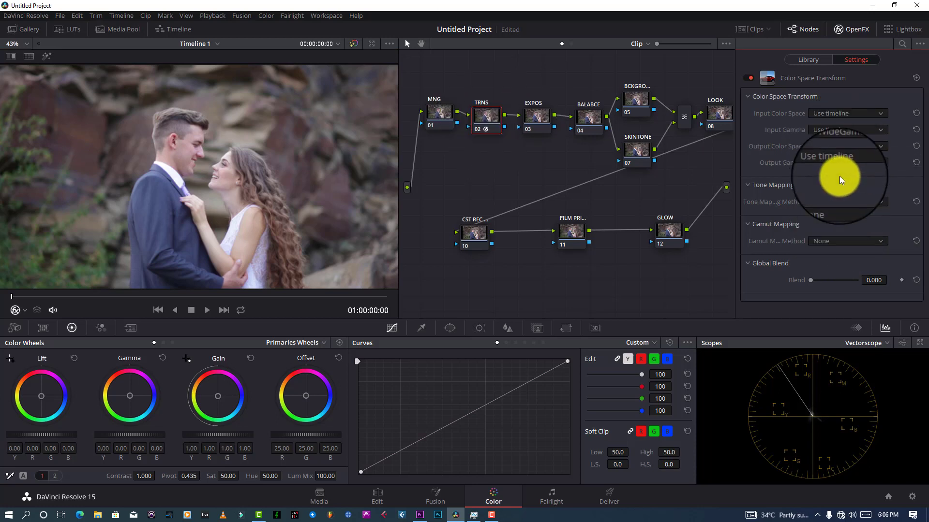
# - Set the output gamma of the TRNS node's Color Space Transform to RED Log3G10
pyautogui.click(830, 164)
pyautogui.scroll(-5, 844, 271)
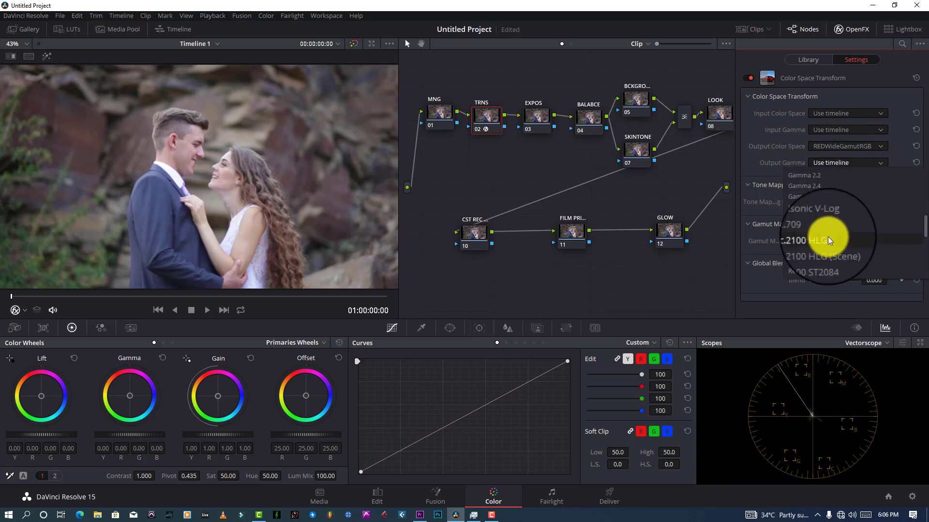
pyautogui.scroll(4, 822, 241)
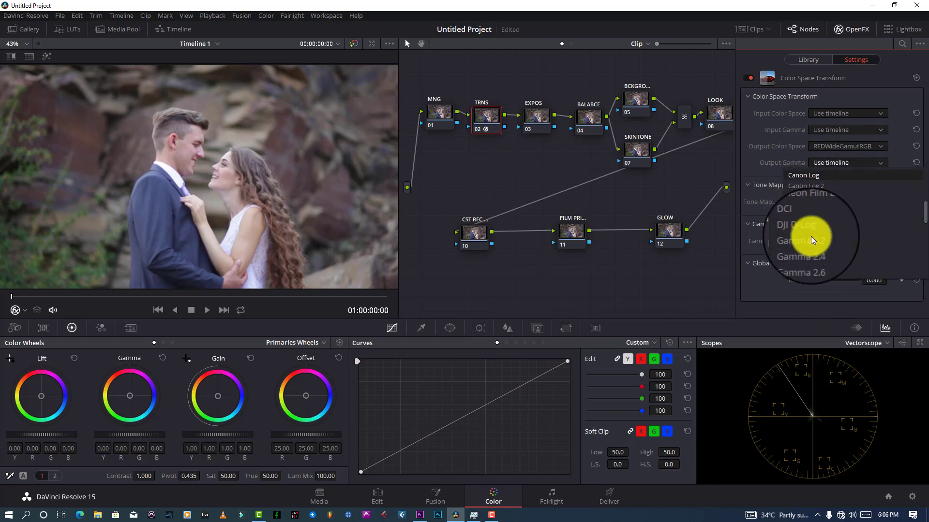
pyautogui.scroll(-4, 813, 241)
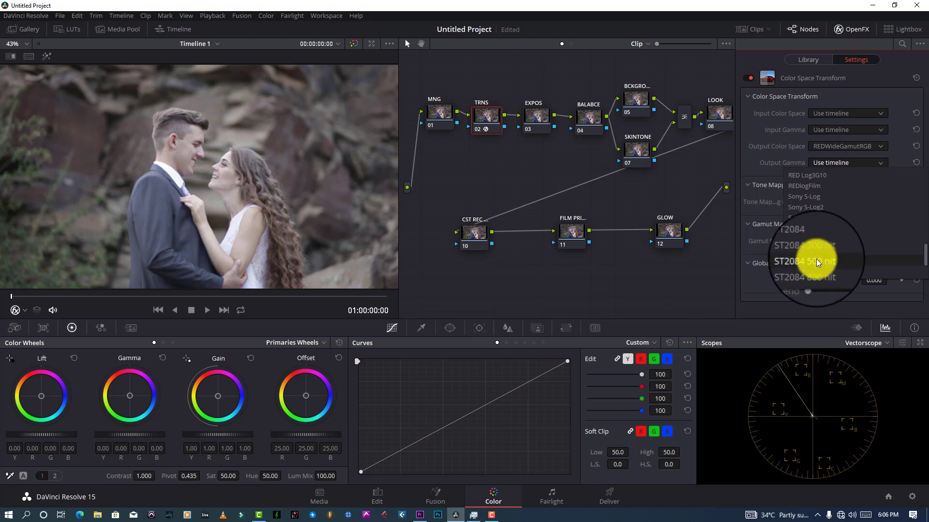
pyautogui.scroll(4, 817, 256)
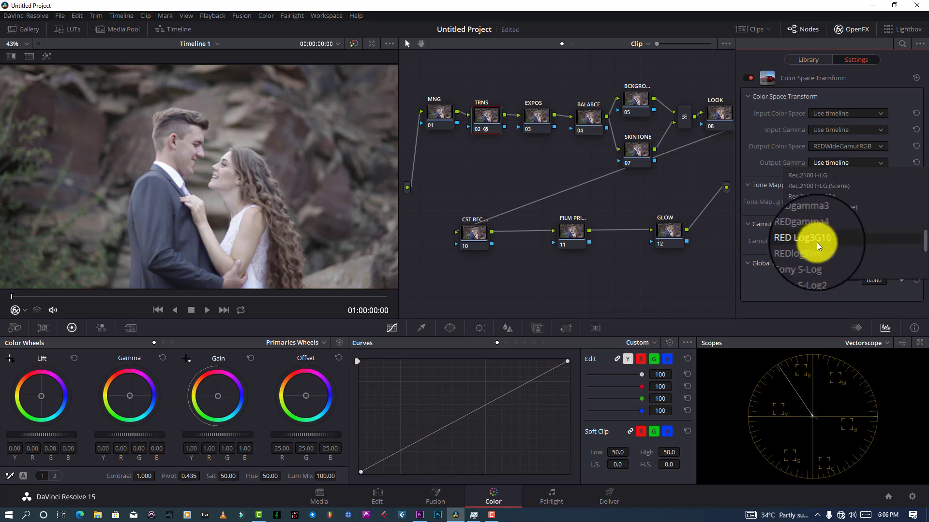
pyautogui.click(855, 162)
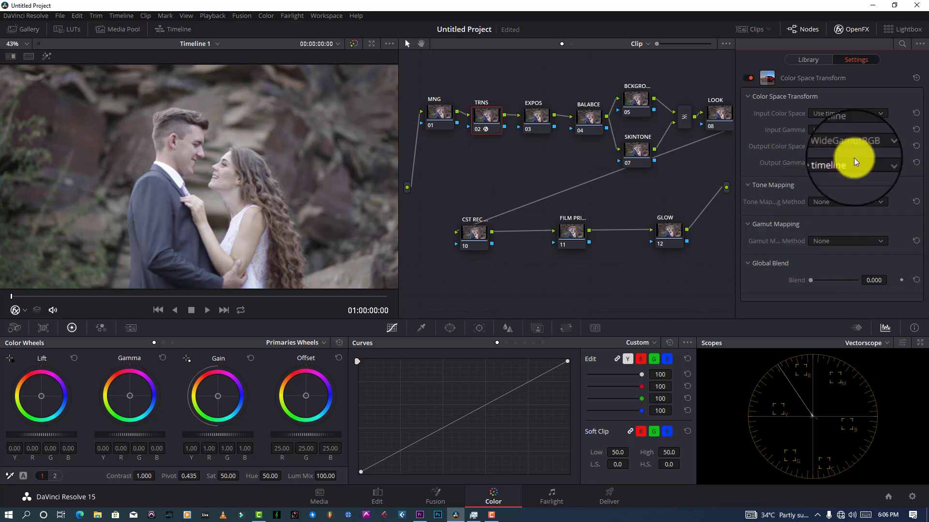
# - Compare the image with the TRNS node's Color Space Transform disabled and enabled, leaving the effect enabled
pyautogui.click(750, 79)
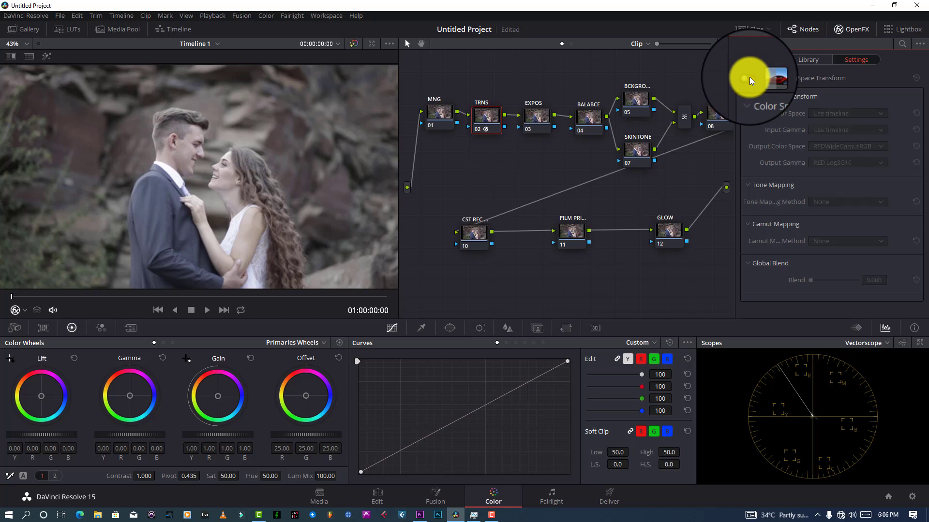
pyautogui.click(750, 79)
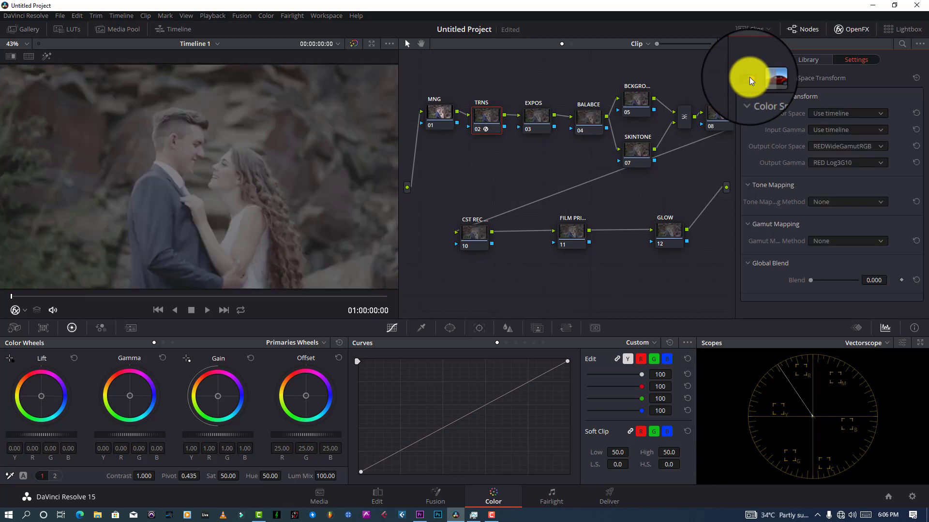
pyautogui.click(750, 79)
pyautogui.click(750, 80)
# - Apply a Color Space Transform effect to the CST REC node and set its input color space to REDWideGamutRGB
pyautogui.click(481, 239)
pyautogui.moveTo(908, 166); pyautogui.dragTo(477, 243)
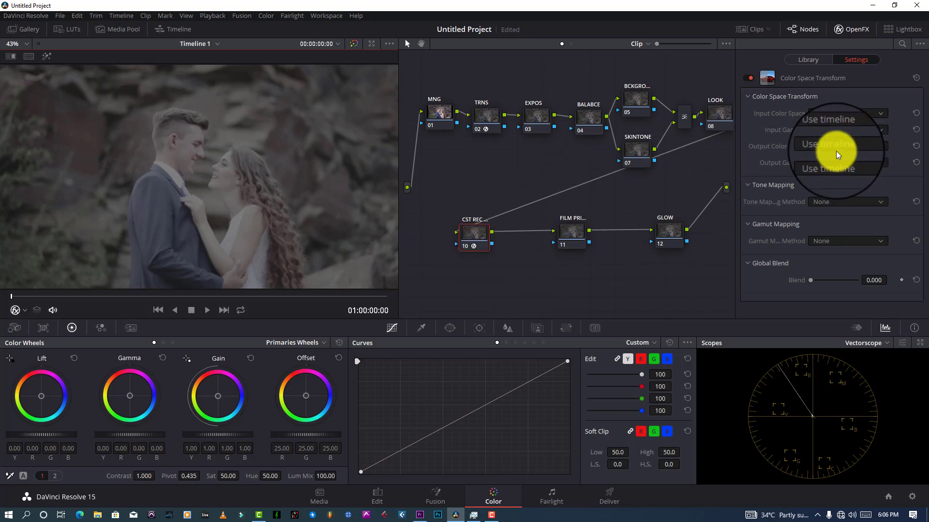
pyautogui.click(829, 120)
pyautogui.scroll(-10, 837, 190)
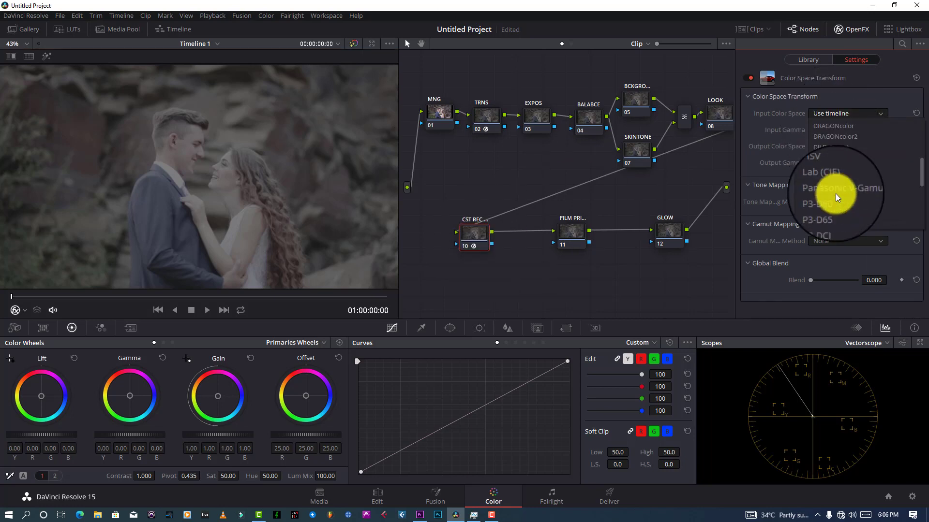
pyautogui.scroll(-5, 838, 189)
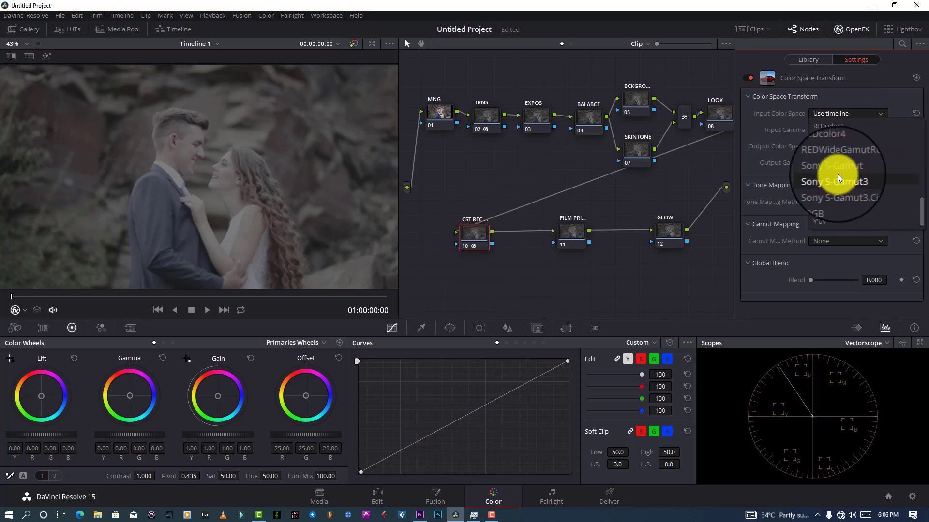
pyautogui.click(853, 163)
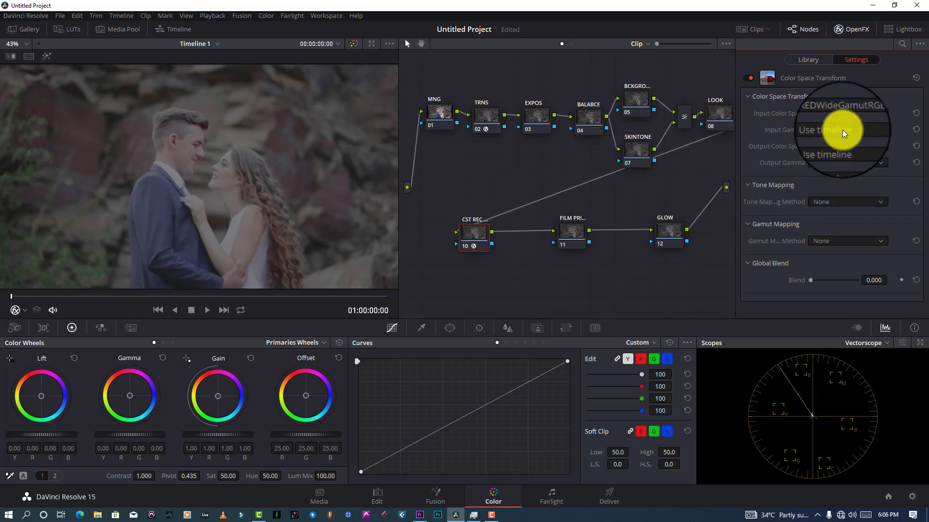
# - Set the input gamma of the CST REC node's Color Space Transform to RED Log3G10 and compare the image with all grades bypassed
pyautogui.click(844, 129)
pyautogui.scroll(-5, 841, 174)
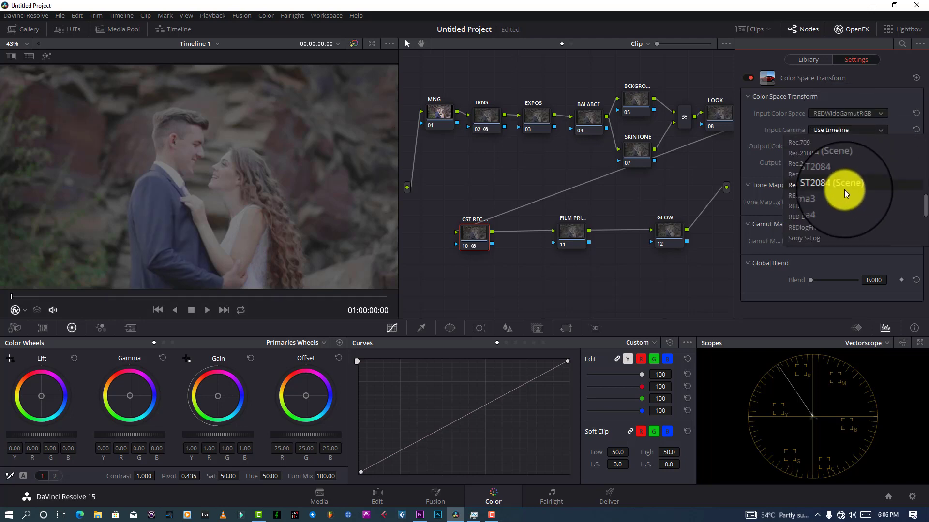
pyautogui.scroll(4, 845, 193)
pyautogui.scroll(-3, 830, 183)
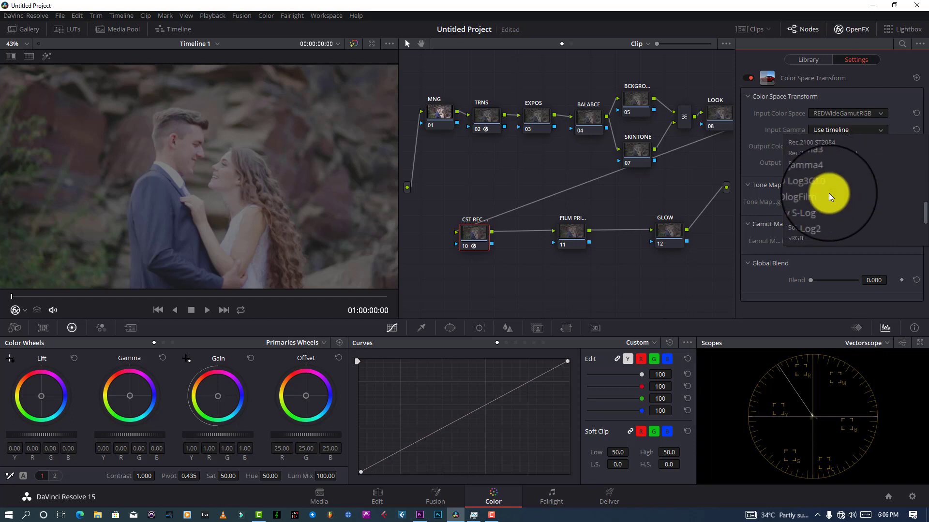
pyautogui.scroll(-3, 830, 198)
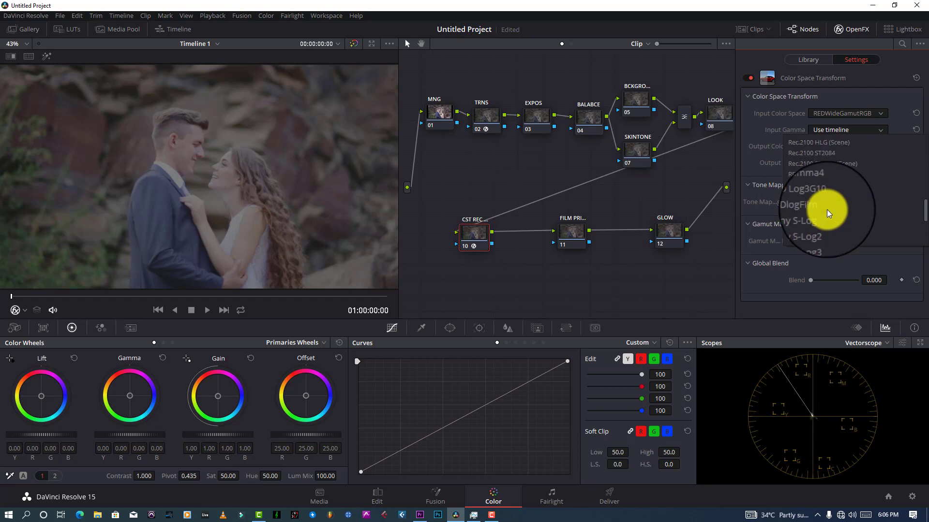
pyautogui.scroll(3, 828, 208)
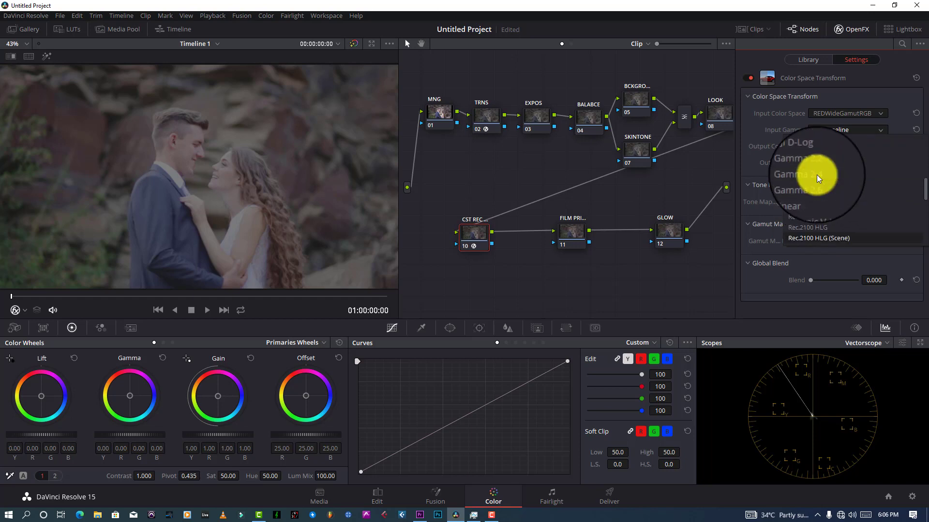
pyautogui.scroll(-3, 817, 179)
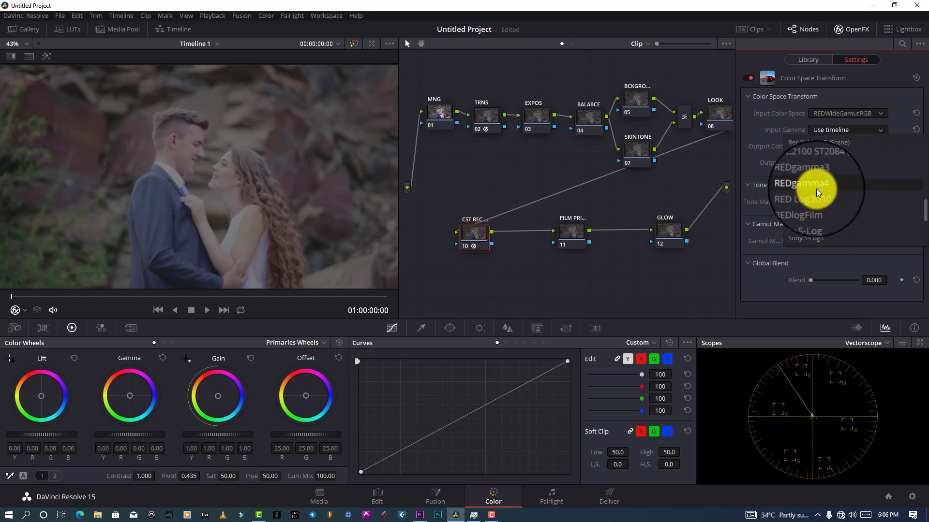
pyautogui.click(816, 198)
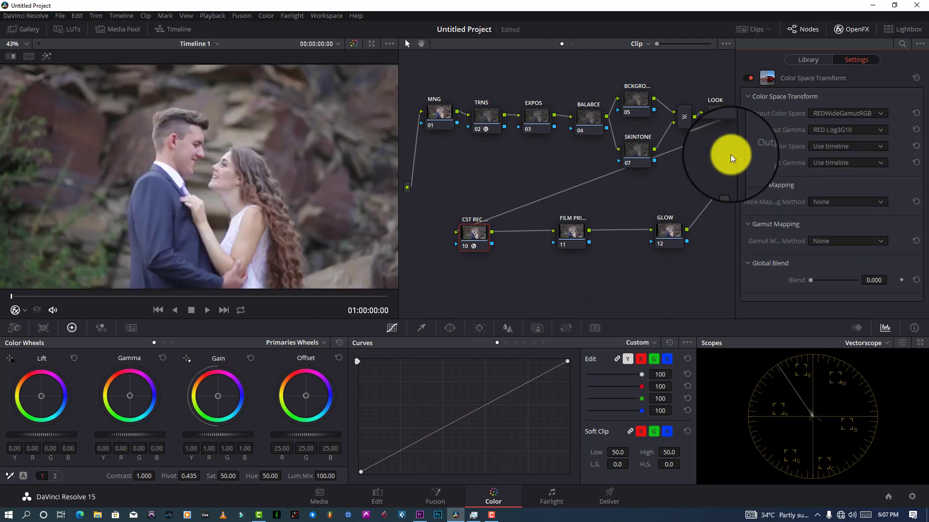
pyautogui.click(352, 44)
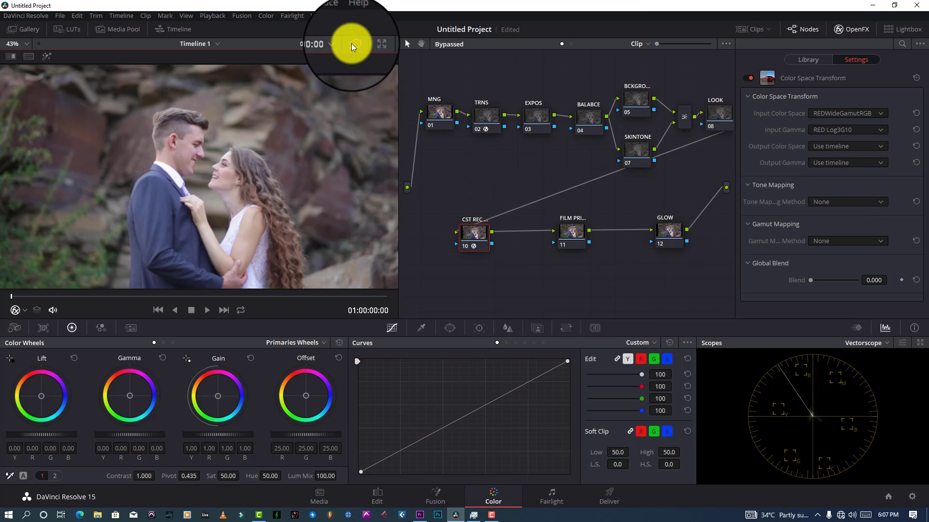
pyautogui.click(352, 43)
# - Set the output color space of the CST REC node's Color Space Transform to Rec.709
pyautogui.click(831, 147)
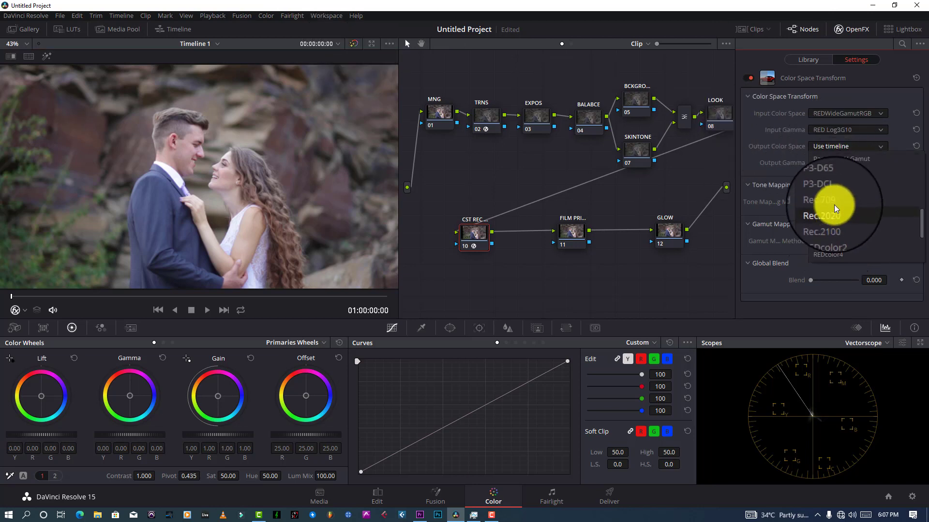
pyautogui.scroll(-4, 835, 237)
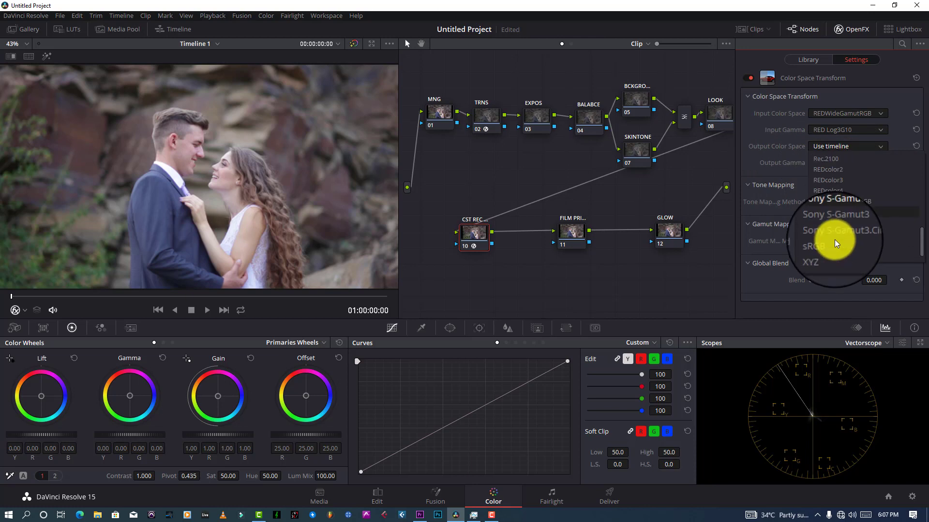
pyautogui.scroll(10, 835, 242)
pyautogui.scroll(-3, 836, 237)
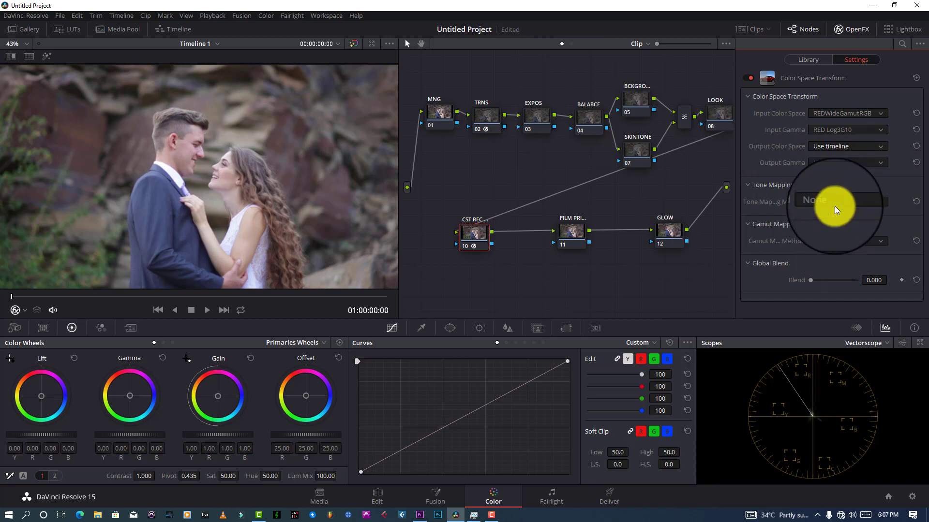
pyautogui.click(826, 165)
pyautogui.click(826, 165)
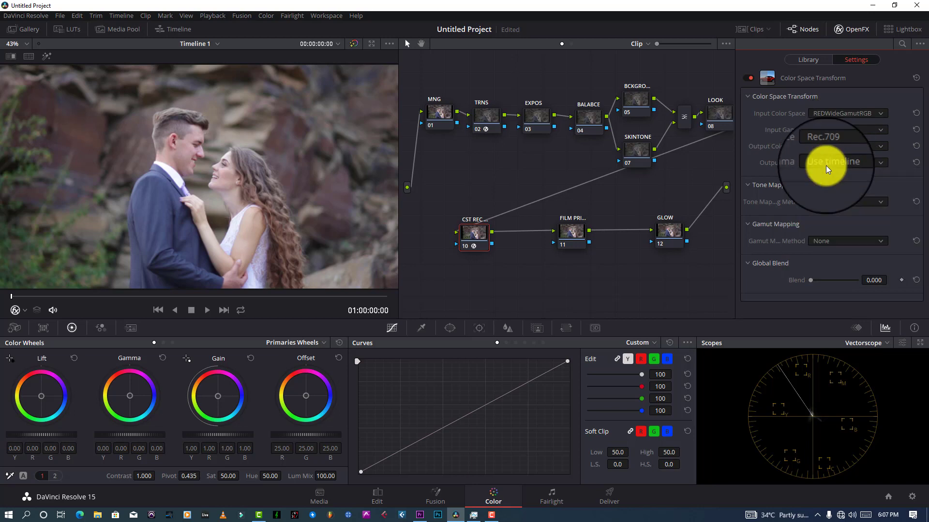
# - Try Gamma 2.2 as the CST REC node's output gamma and compare the image with the grades bypassed and enabled
pyautogui.click(826, 166)
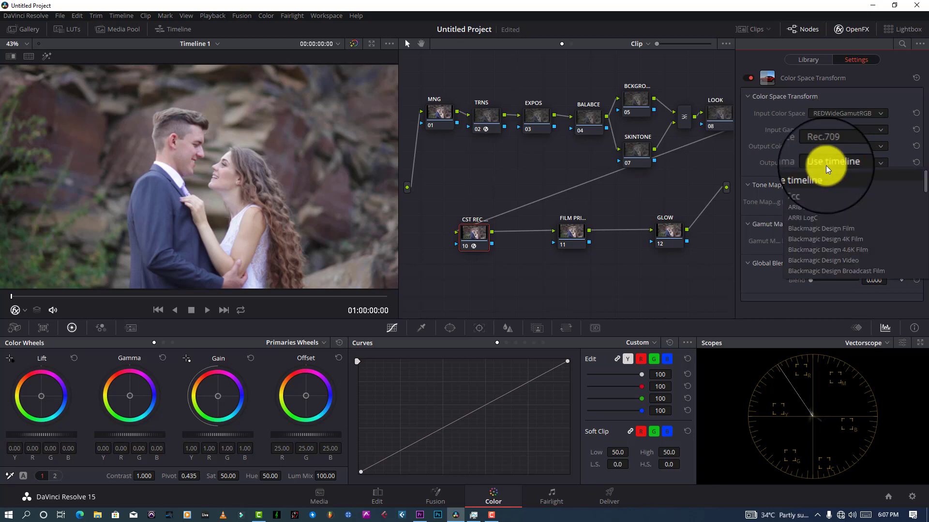
pyautogui.scroll(-3, 822, 223)
pyautogui.click(806, 187)
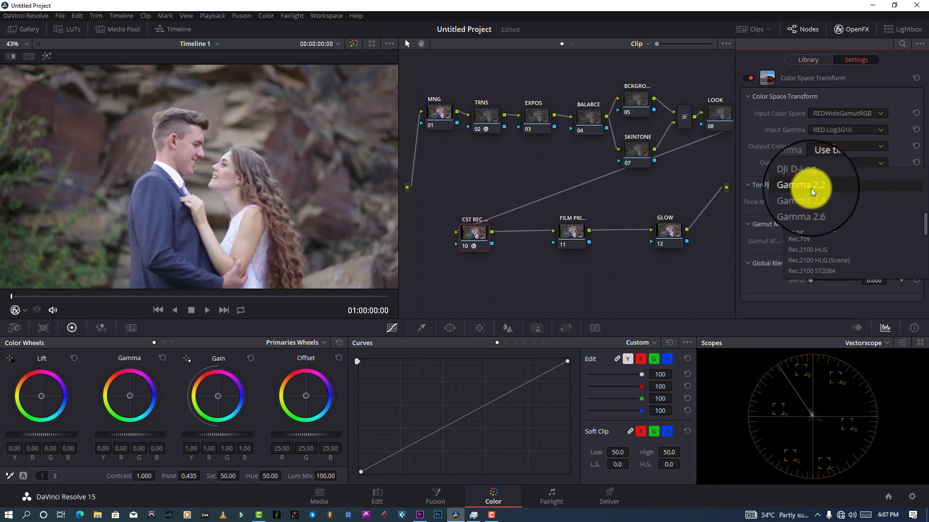
pyautogui.click(354, 45)
pyautogui.click(355, 46)
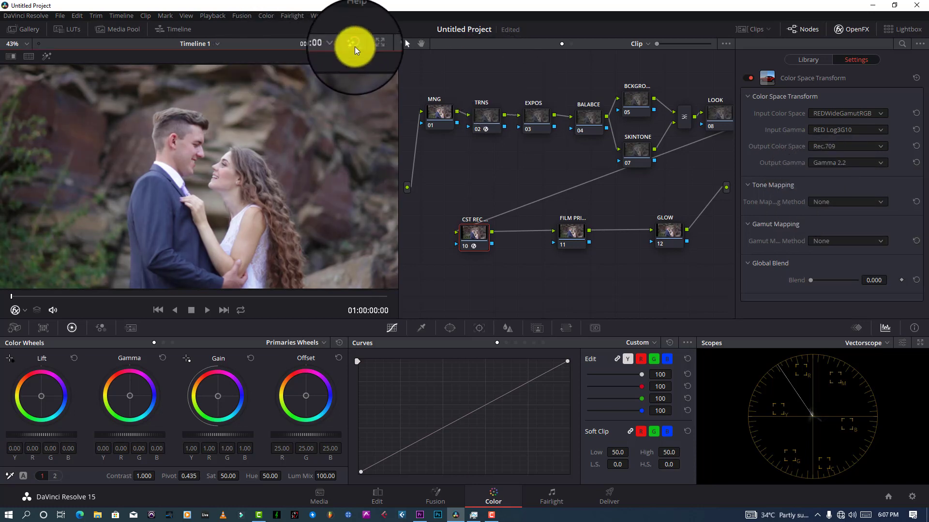
pyautogui.click(355, 46)
pyautogui.click(355, 47)
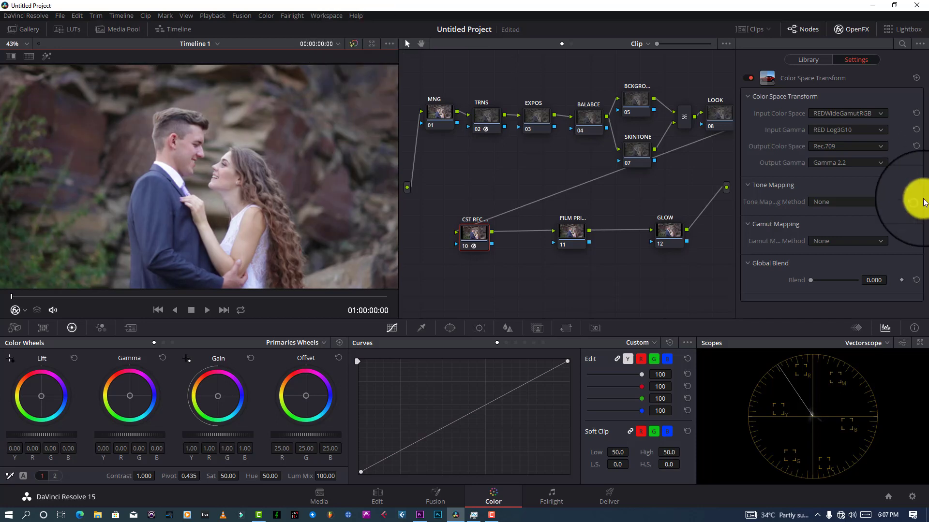
# - Set the output gamma of the CST REC node's Color Space Transform to Cineon Film Log
pyautogui.click(825, 164)
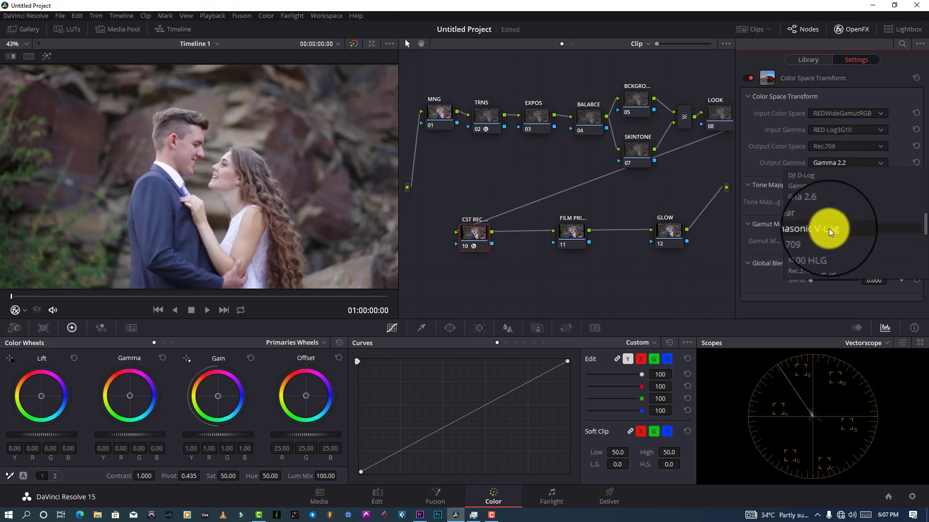
pyautogui.scroll(-1, 829, 217)
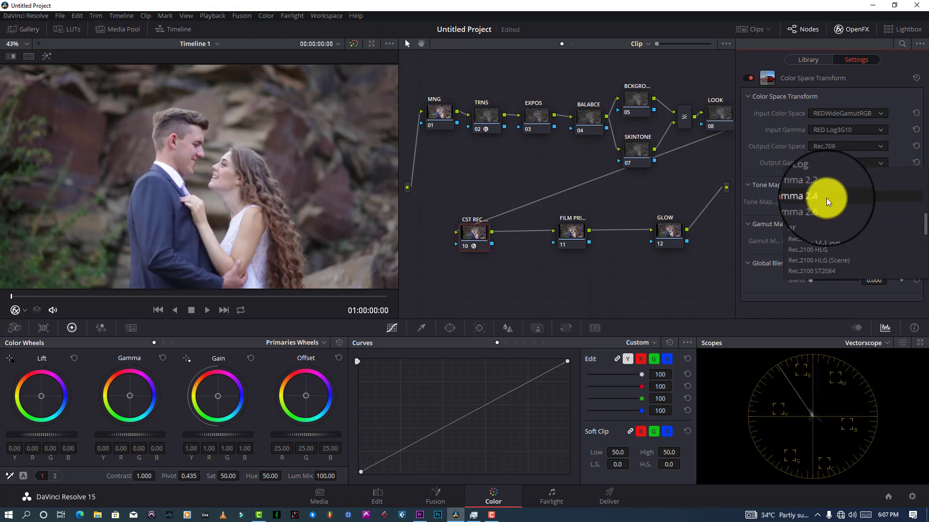
pyautogui.scroll(-3, 827, 202)
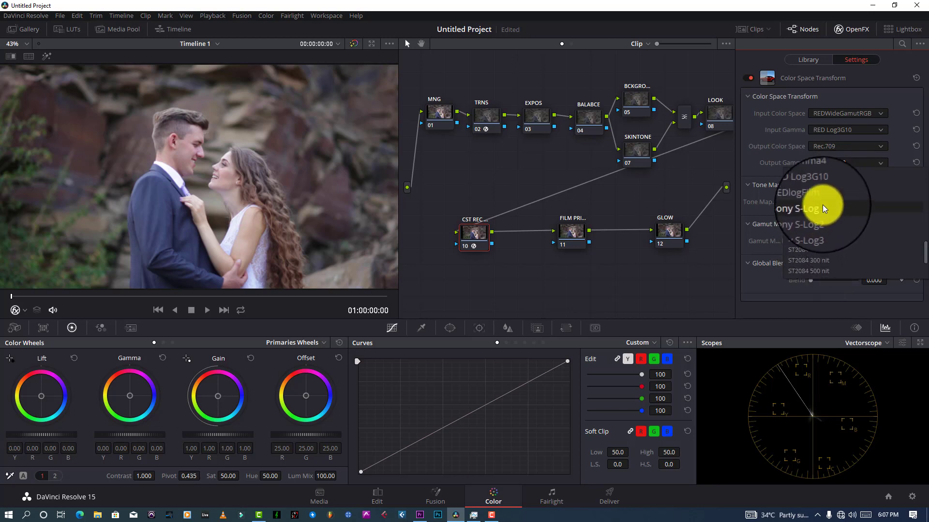
pyautogui.scroll(-4, 825, 213)
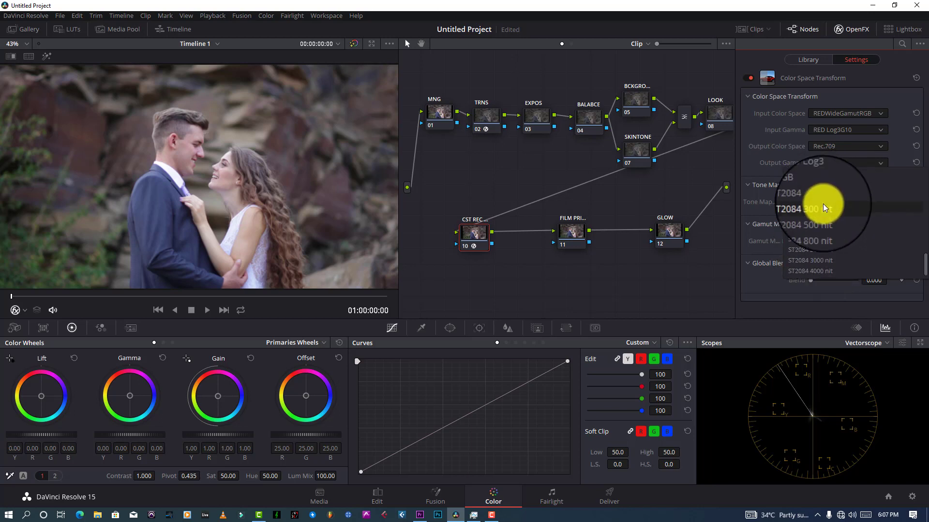
pyautogui.scroll(5, 825, 220)
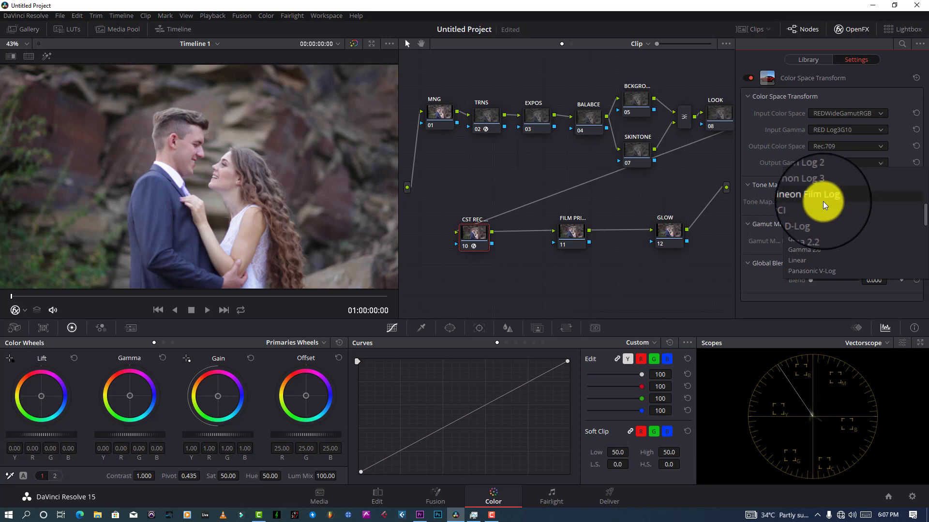
pyautogui.click(825, 206)
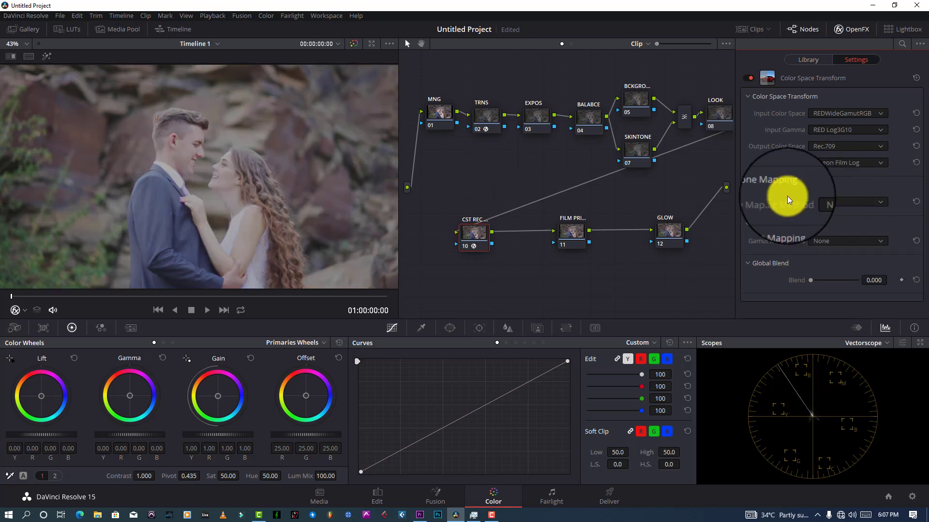
# - Apply the Film Looks 3D LUT Rec709 Kodak 2383 D60 to node 11, between the CST REC and GLOW nodes
pyautogui.click(568, 222)
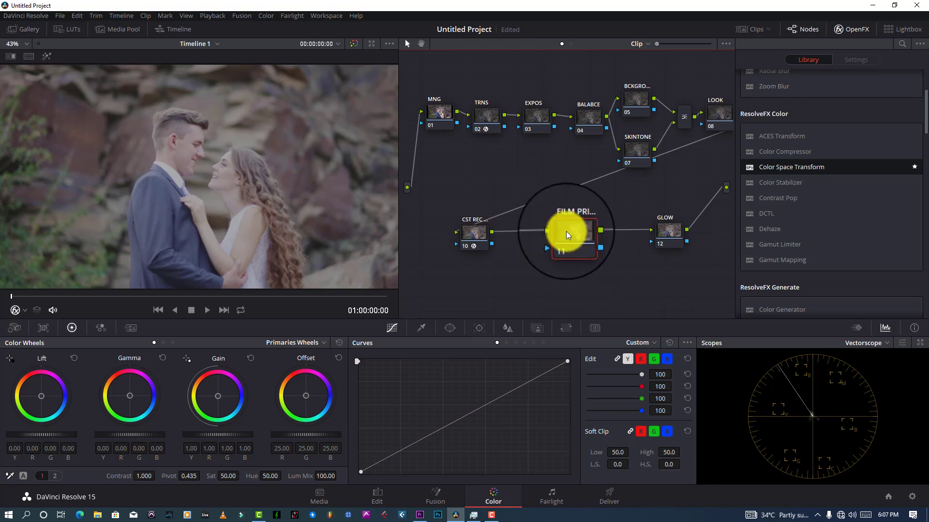
pyautogui.rightClick(568, 236)
pyautogui.moveTo(586, 340)
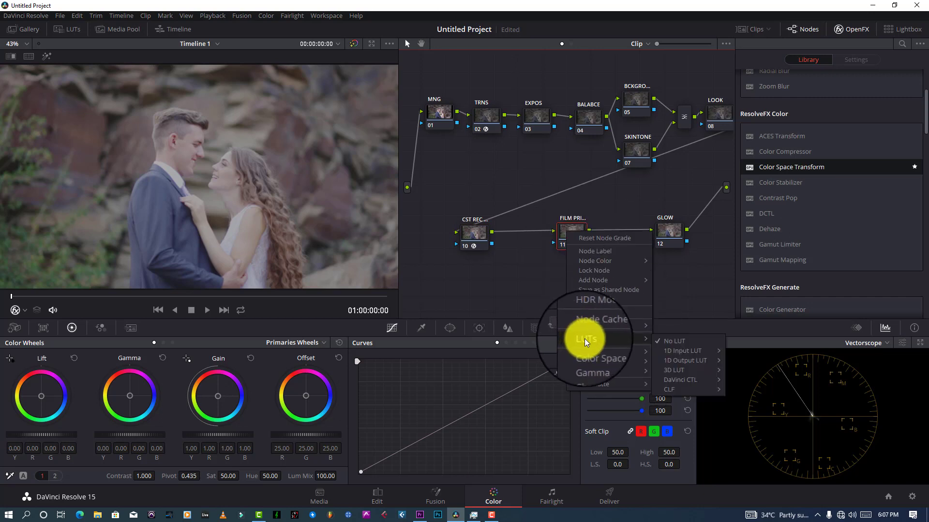
pyautogui.moveTo(684, 371)
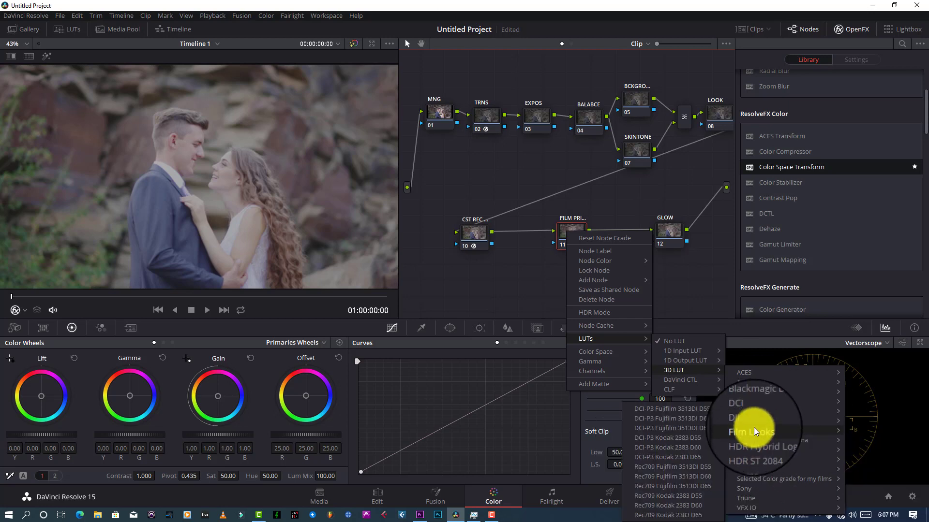
pyautogui.moveTo(752, 431)
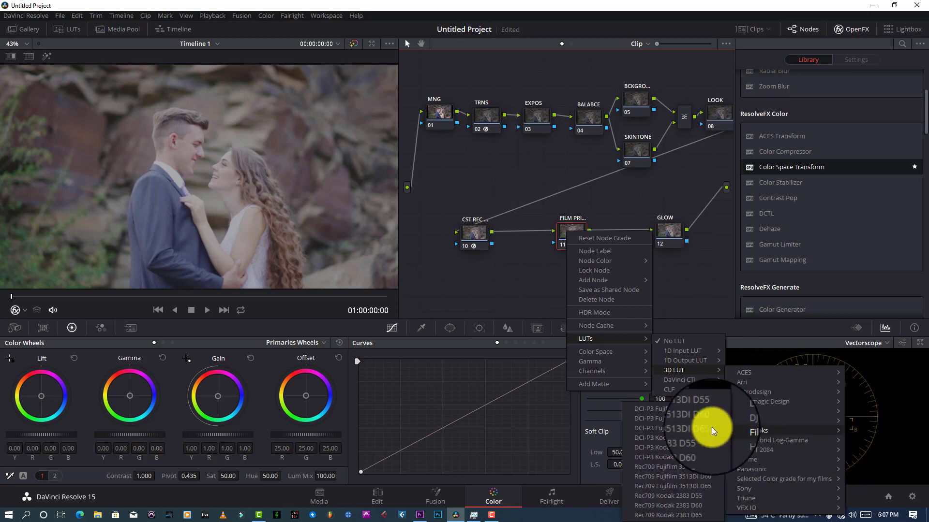
pyautogui.click(679, 508)
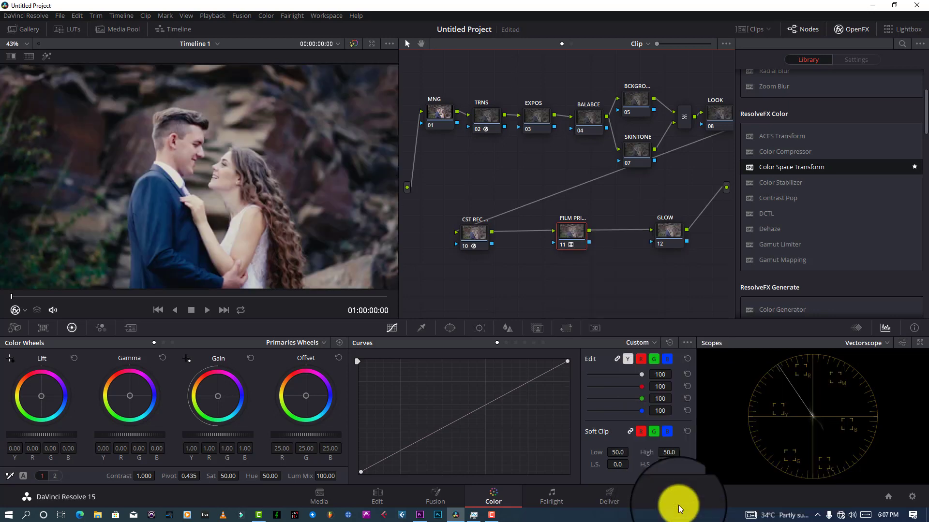
# - Compare the image with node 11 and its film LUT disabled and enabled, leaving the node enabled
pyautogui.click(562, 244)
pyautogui.click(562, 245)
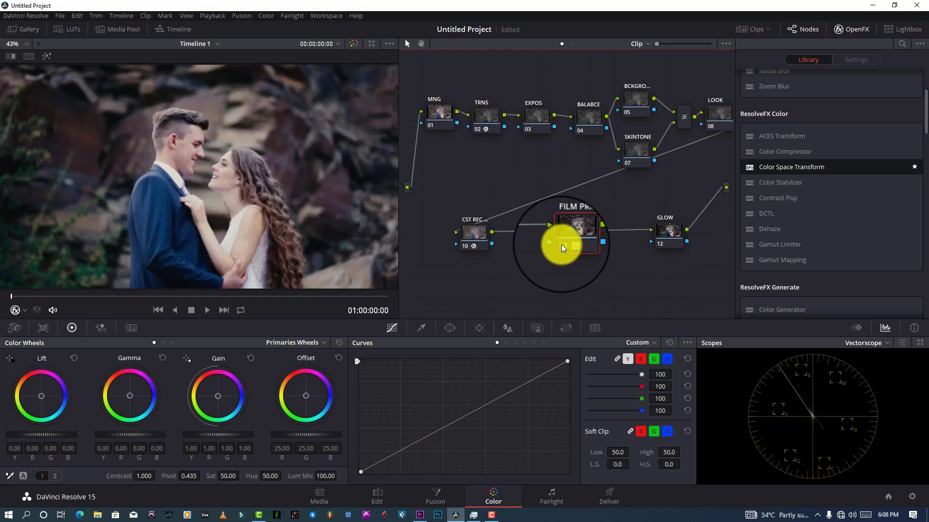
pyautogui.click(561, 246)
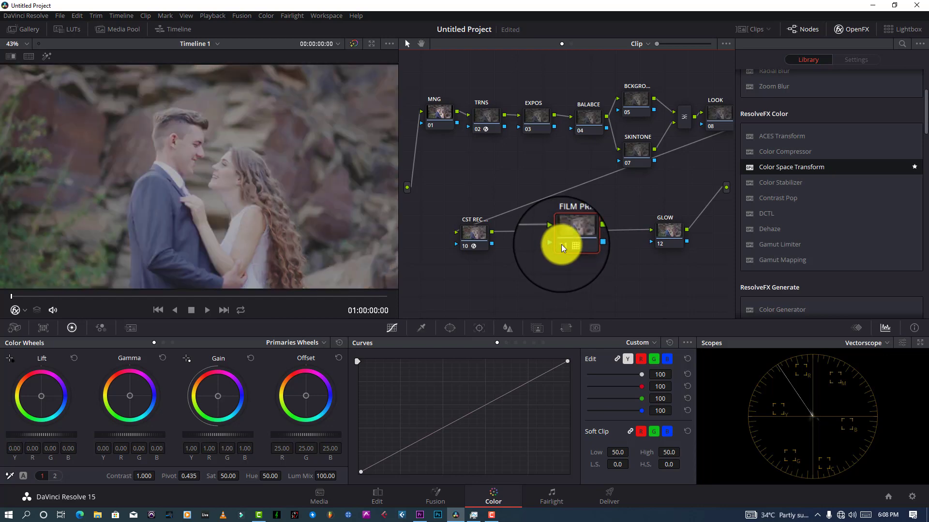
pyautogui.click(562, 246)
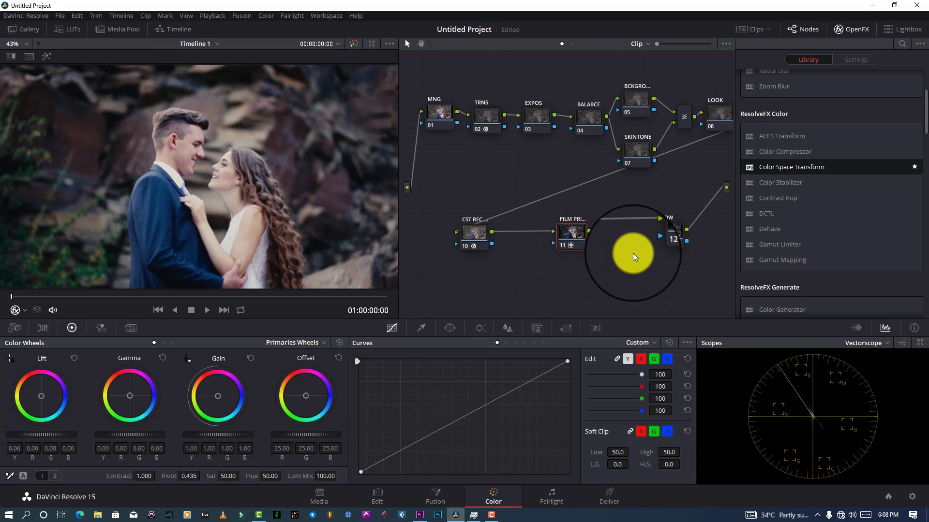
# - Reset the grade of node 11 to remove its film LUT
pyautogui.rightClick(584, 235)
pyautogui.click(610, 246)
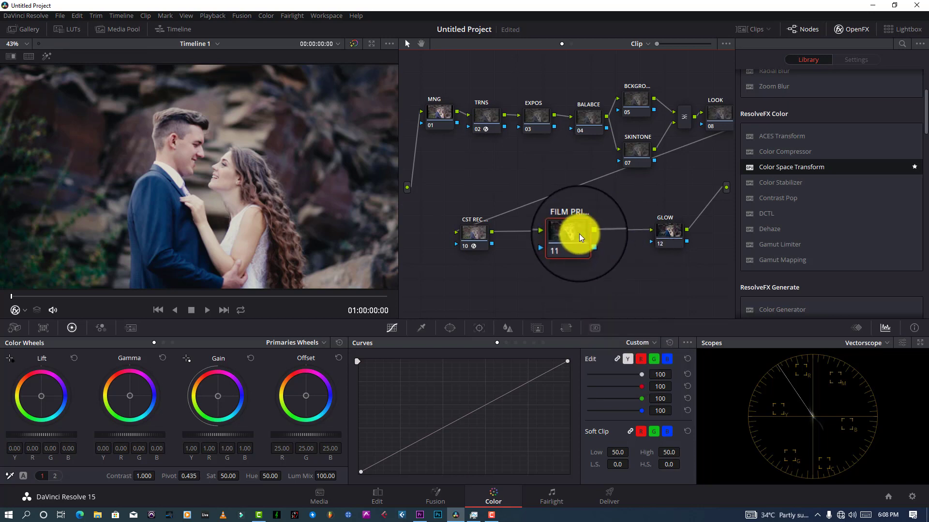
pyautogui.hotkey('ctrl', 'z')
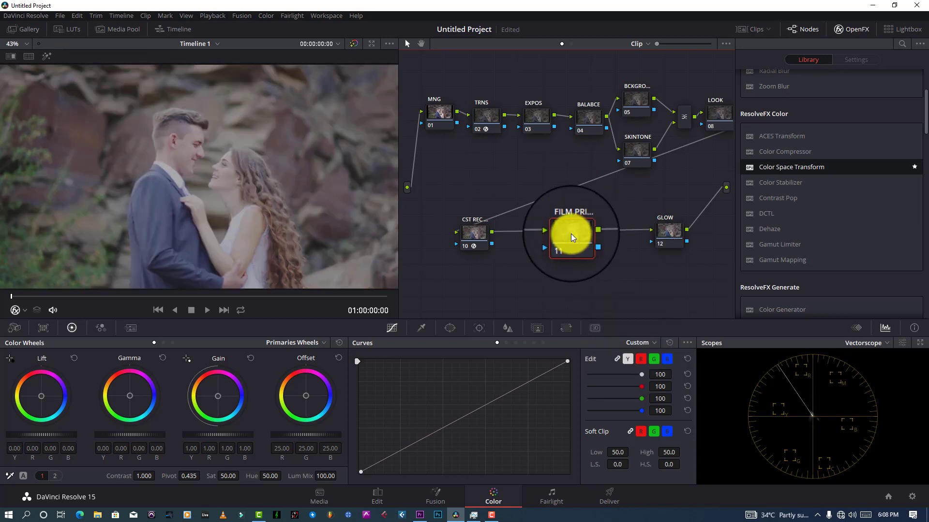
# - Apply the Rec709 Kodak 2383 D60 LUT to node 11 from the LUT browser's Film Looks folder and close the browser
pyautogui.click(73, 29)
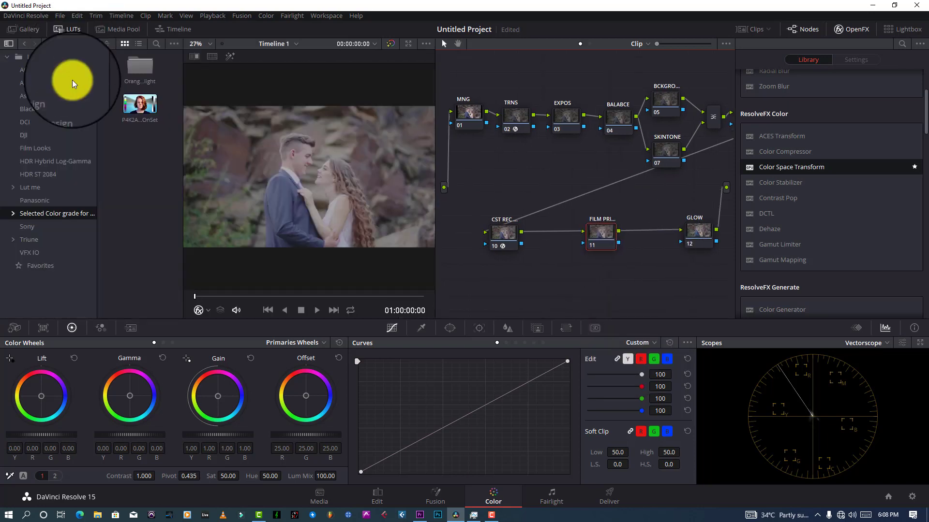
pyautogui.click(45, 152)
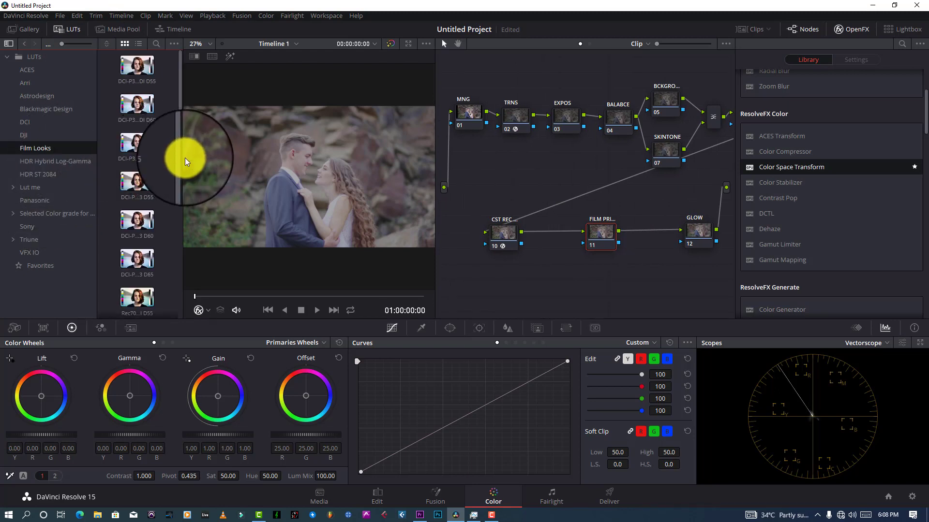
pyautogui.moveTo(181, 158); pyautogui.dragTo(226, 149)
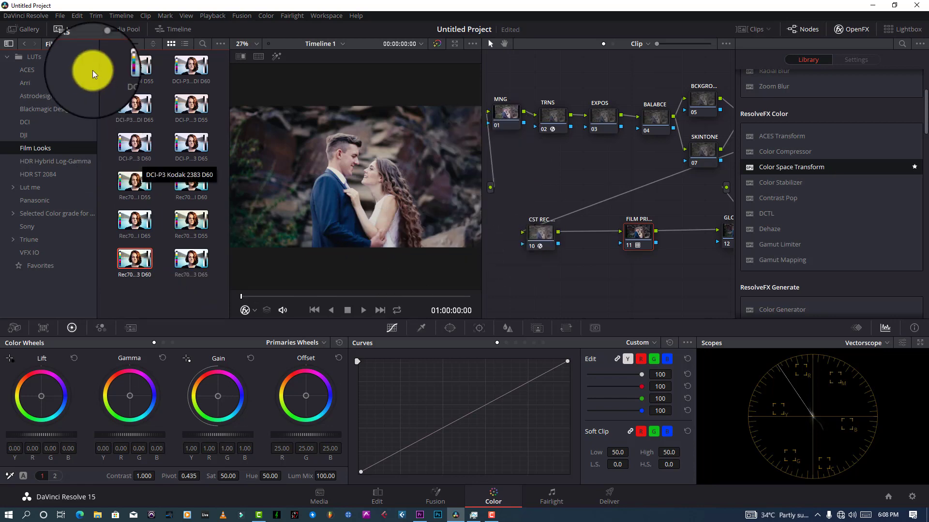
pyautogui.click(72, 29)
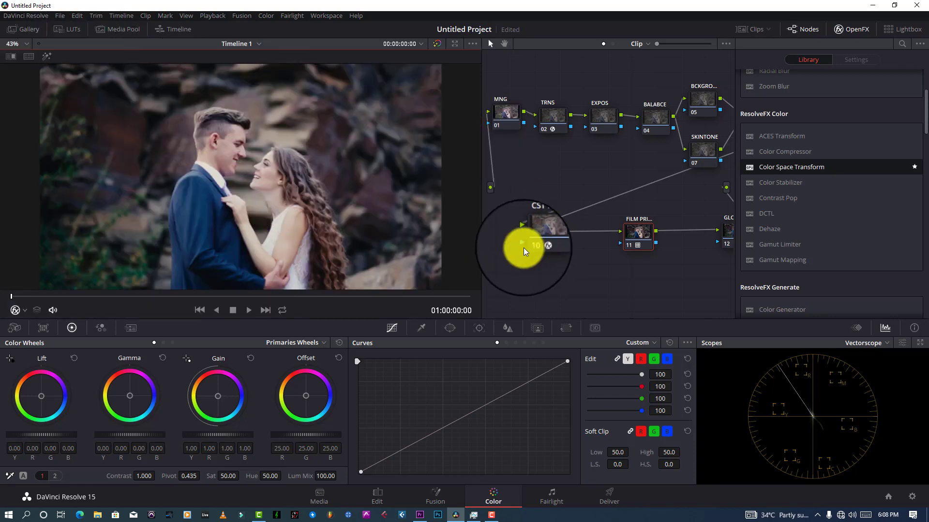
# - Compare the image with film print node 11 off and on and with all grades bypassed, leaving everything enabled
pyautogui.click(630, 248)
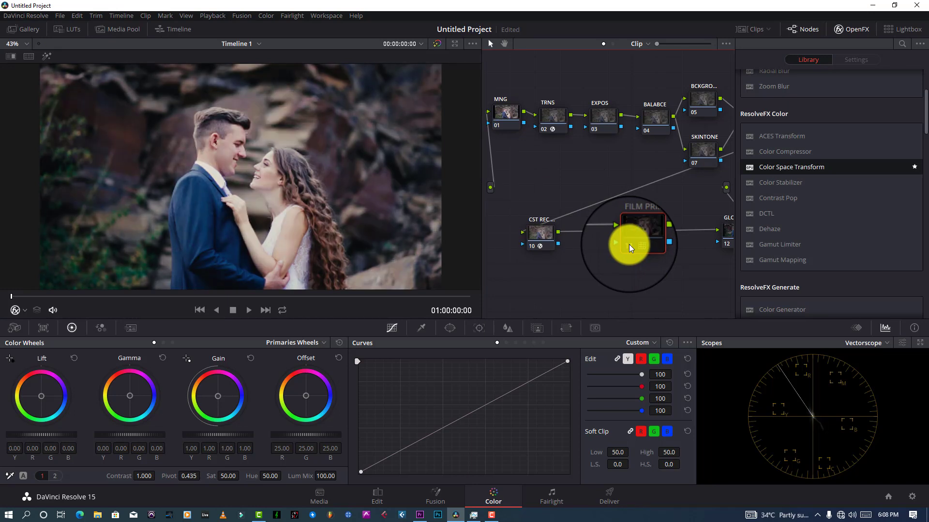
pyautogui.click(629, 248)
pyautogui.click(630, 247)
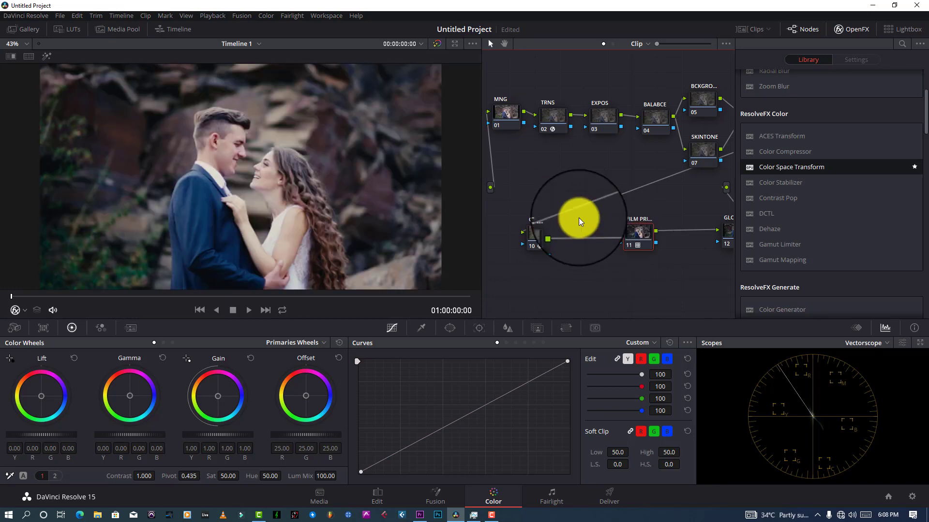
pyautogui.click(436, 45)
pyautogui.click(435, 46)
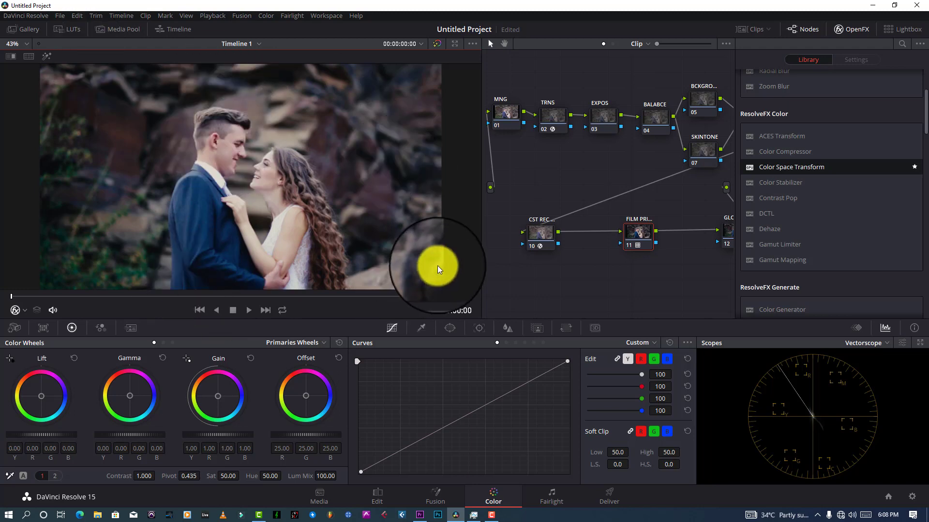
# - Enlarge the viewer with the OpenFX library closed, and on the EXPOS node set contrast to 1.100 and pull the custom curve's white point slightly inward
pyautogui.click(602, 117)
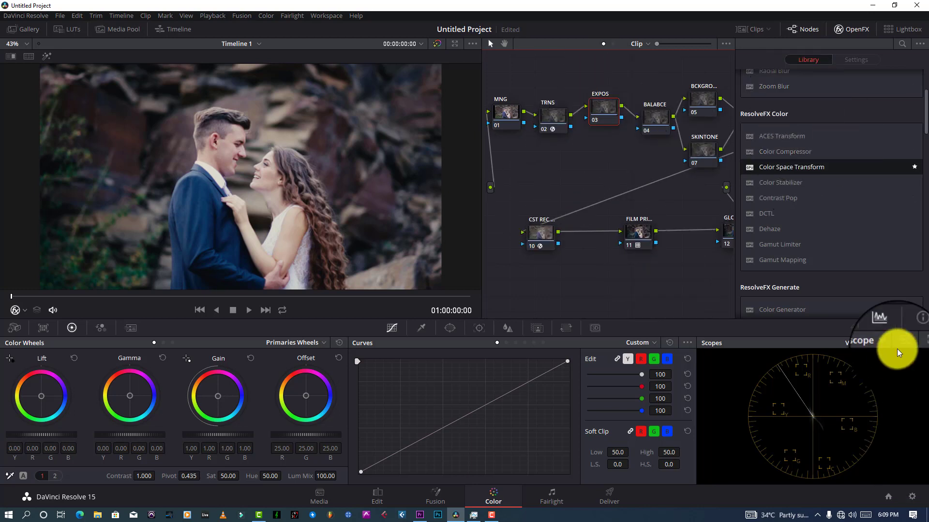
pyautogui.click(856, 30)
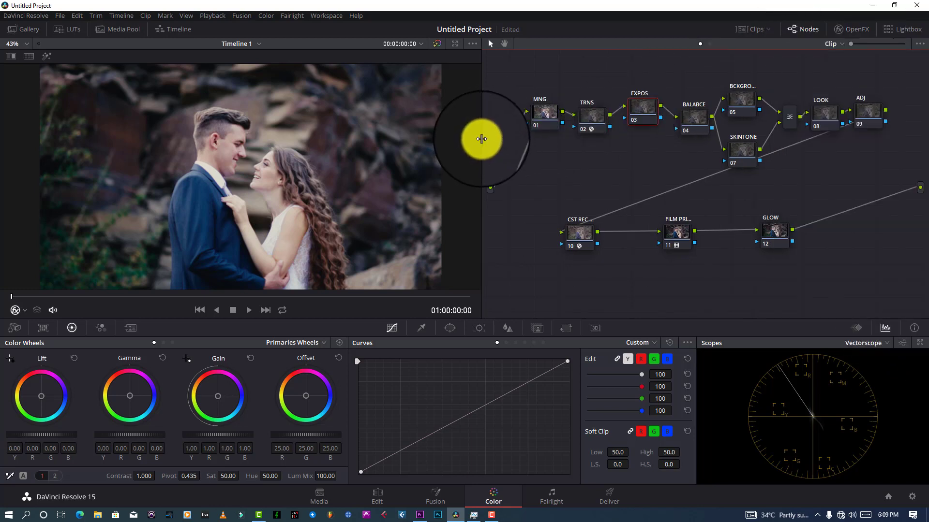
pyautogui.moveTo(481, 139); pyautogui.dragTo(514, 129)
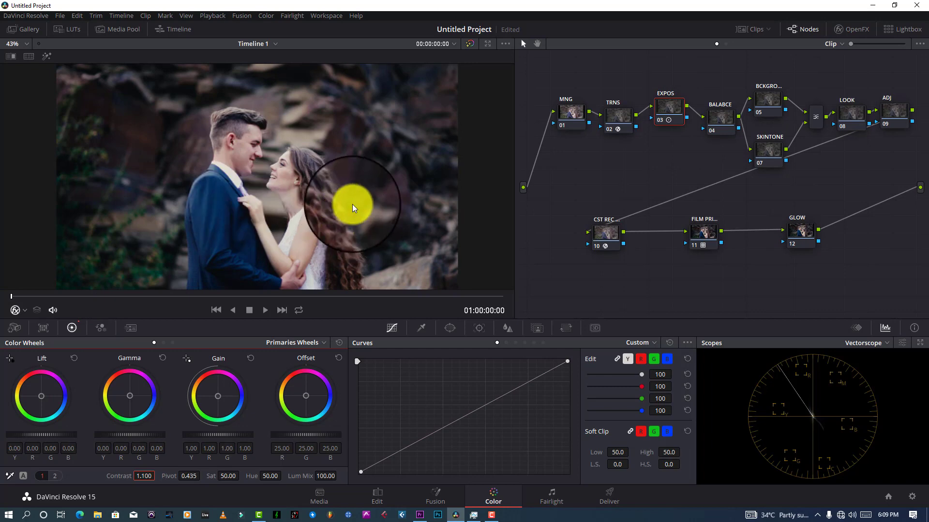
pyautogui.click(565, 363)
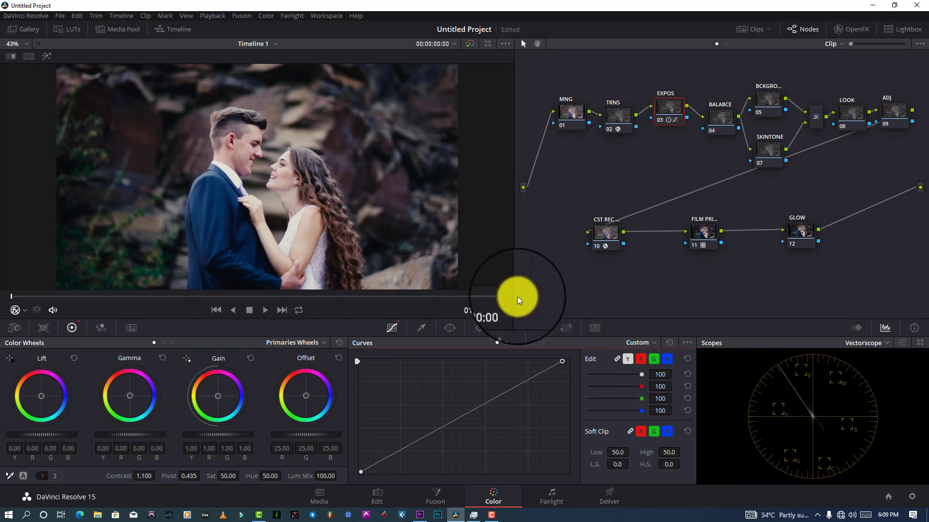
# - White-balance the image on node 04 by sampling the groom's white shirt collar
pyautogui.click(714, 117)
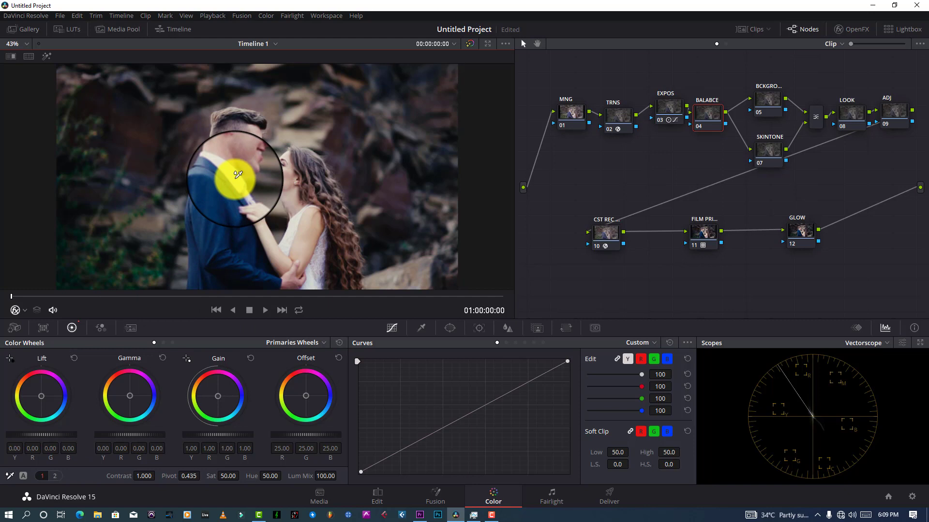
pyautogui.click(238, 175)
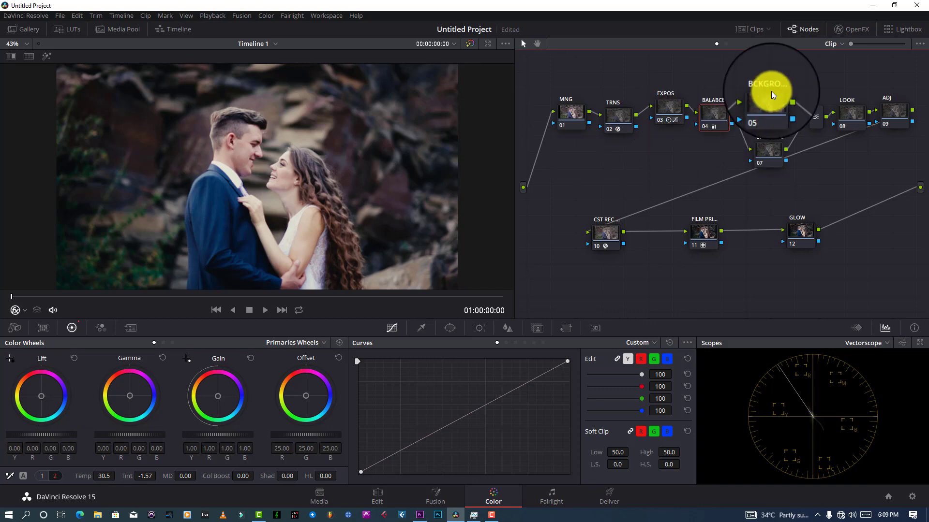
# - Apply the X-9400-LOG LUT from the Lut me folder to background node 05 and disable the SKINTONE node
pyautogui.click(67, 30)
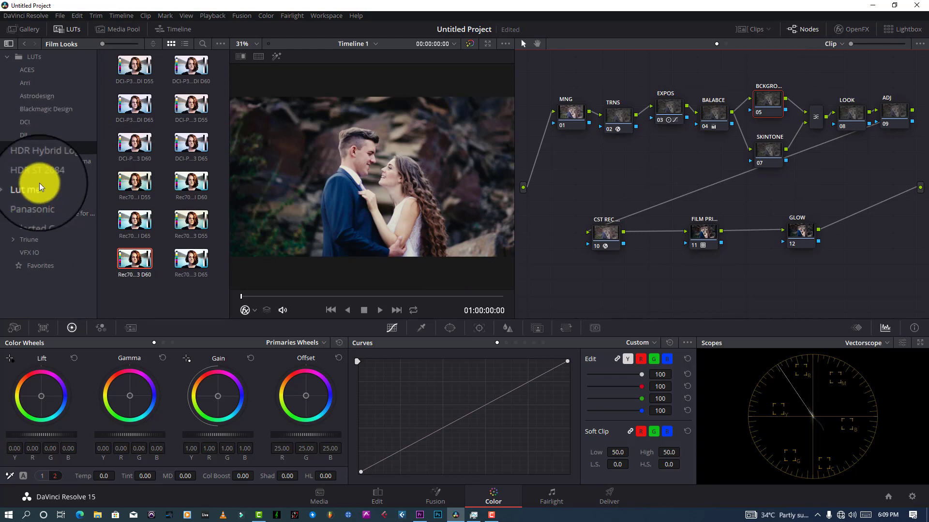
pyautogui.click(39, 189)
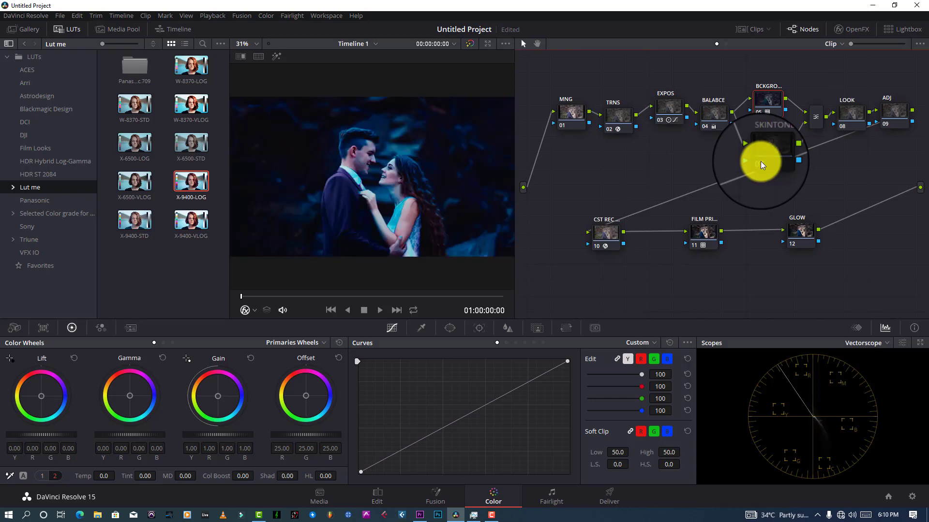
pyautogui.moveTo(770, 95); pyautogui.dragTo(770, 93)
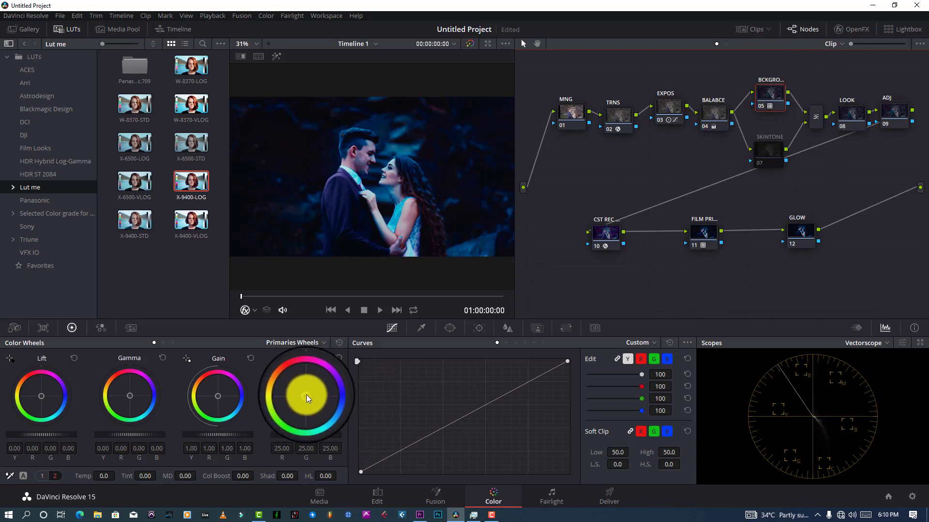
# - Shift node 05's offset toward blue to about 23.28, 24.87, 28.14 and set its key output gain to 0.300
pyautogui.moveTo(308, 398)
pyautogui.mouseDown()
pyautogui.moveTo(323, 413)
pyautogui.moveTo(317, 403)
pyautogui.mouseUp()
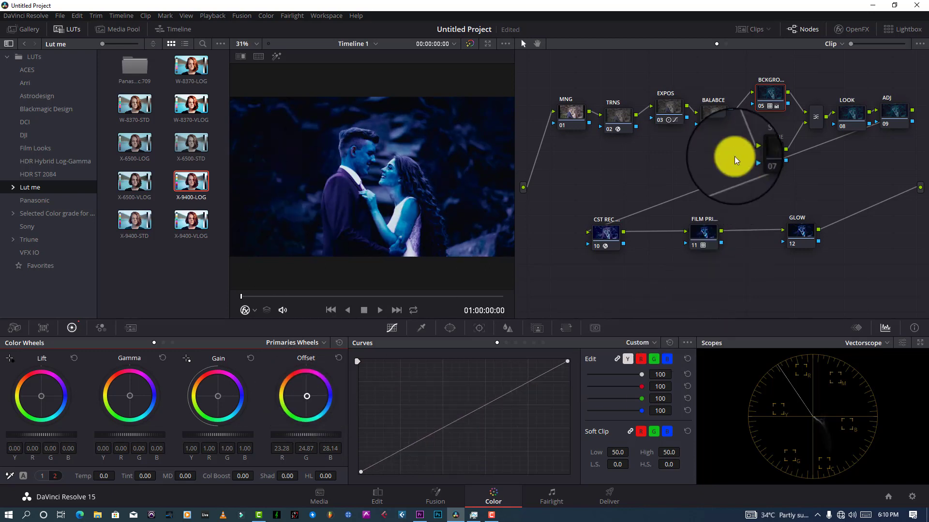
pyautogui.click(536, 328)
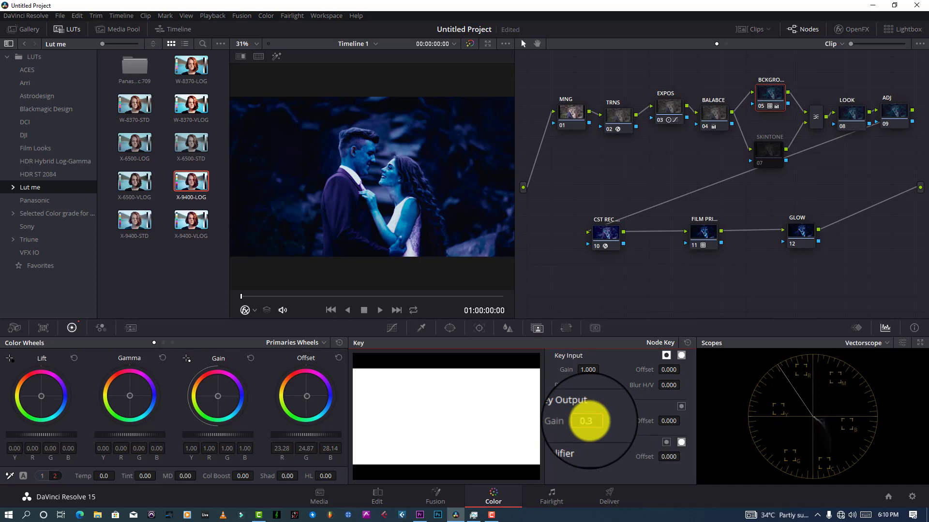
pyautogui.press('Return')
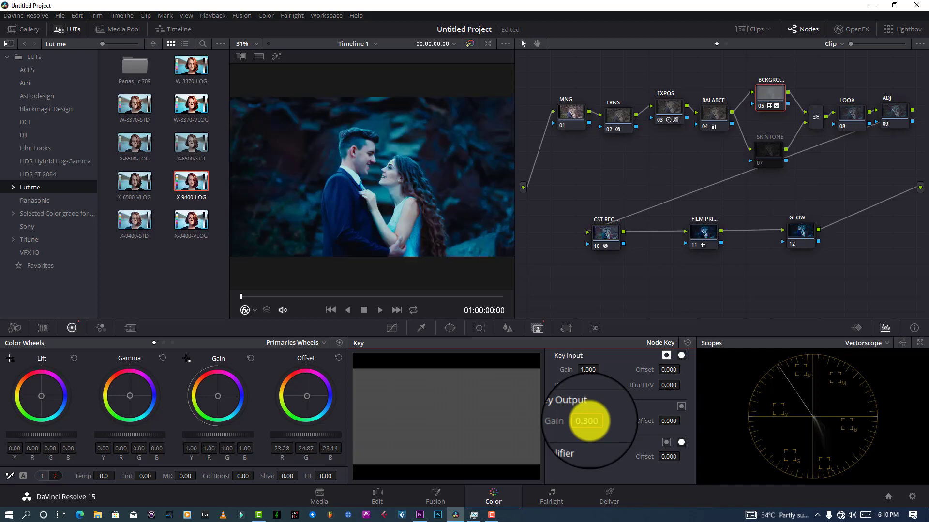
# - Disable background node 05, enable and select the SKINTONE node, and close the LUT browser
pyautogui.click(760, 105)
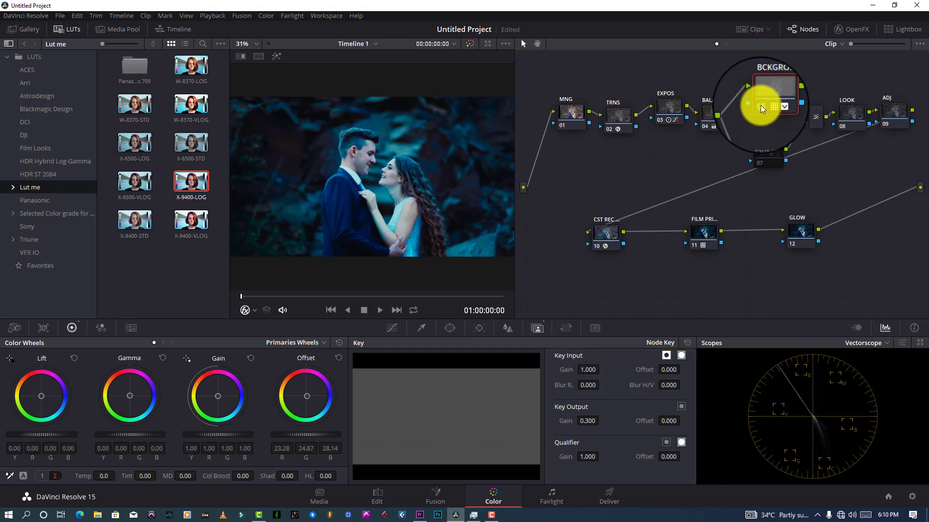
pyautogui.click(768, 148)
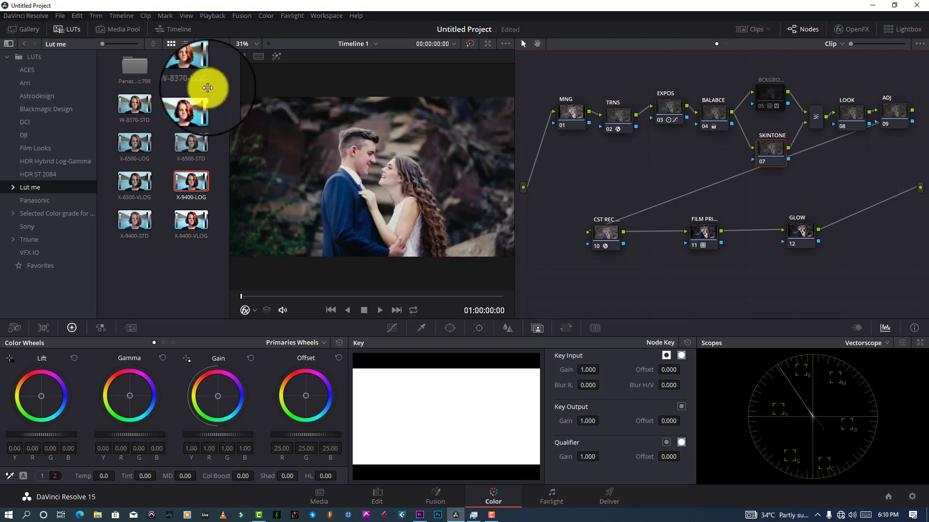
pyautogui.click(68, 29)
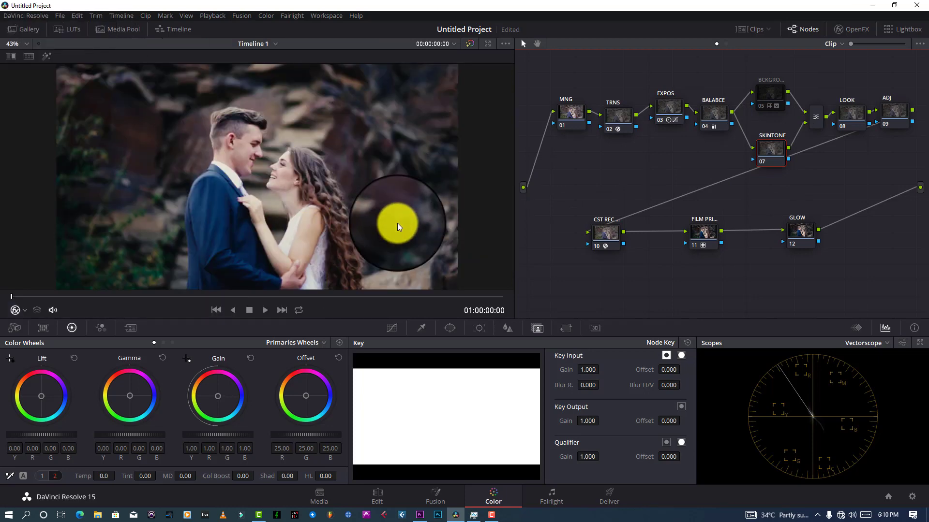
# - Qualify the bride's facial skin on the SKINTONE node and refine the highlighted matte with denoise 17.5, blur radius and a negative in/out ratio
pyautogui.click(419, 328)
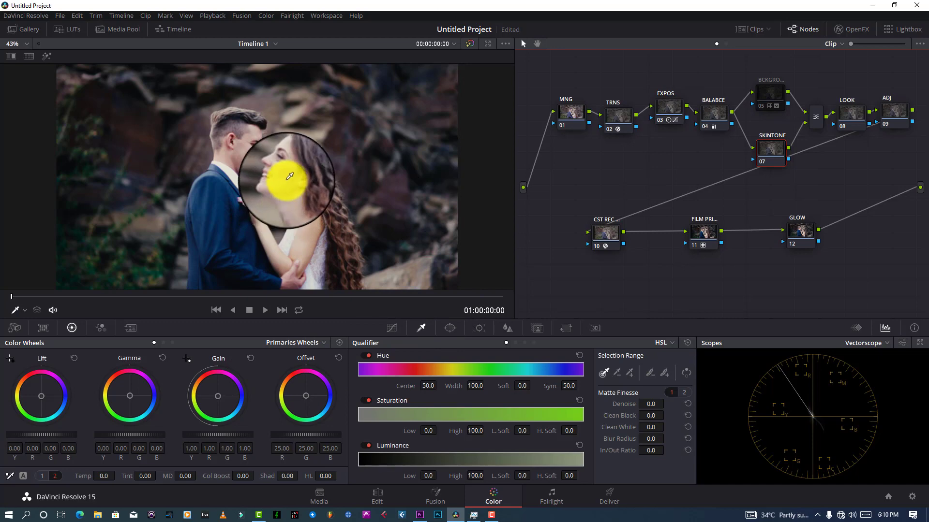
pyautogui.click(289, 176)
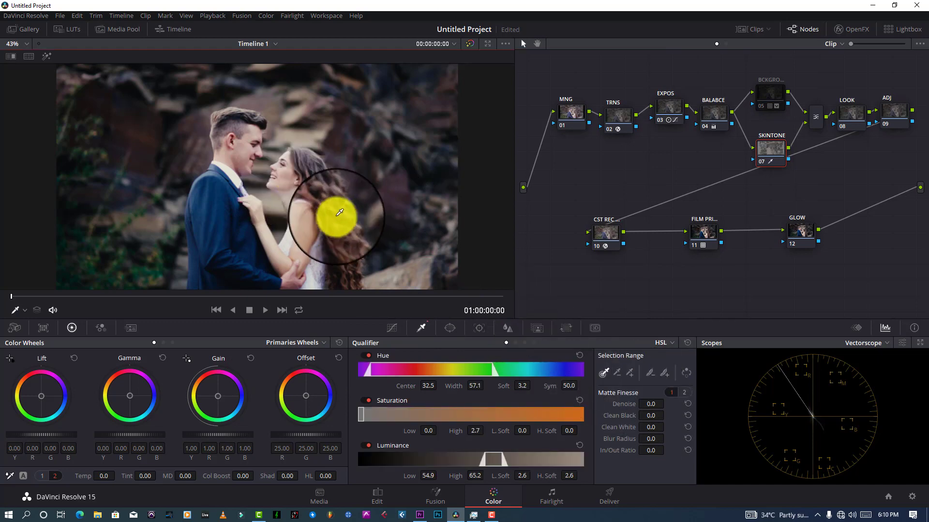
pyautogui.click(45, 56)
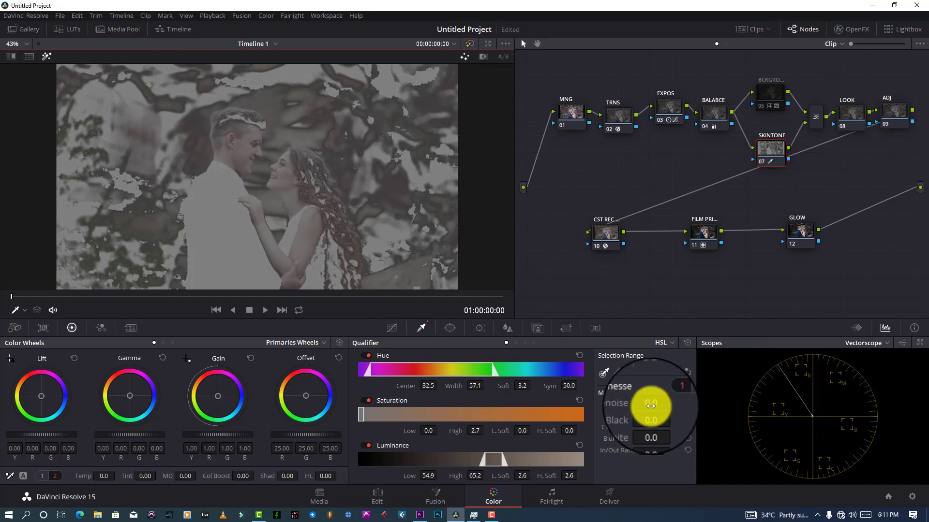
pyautogui.moveTo(650, 405); pyautogui.dragTo(622, 452)
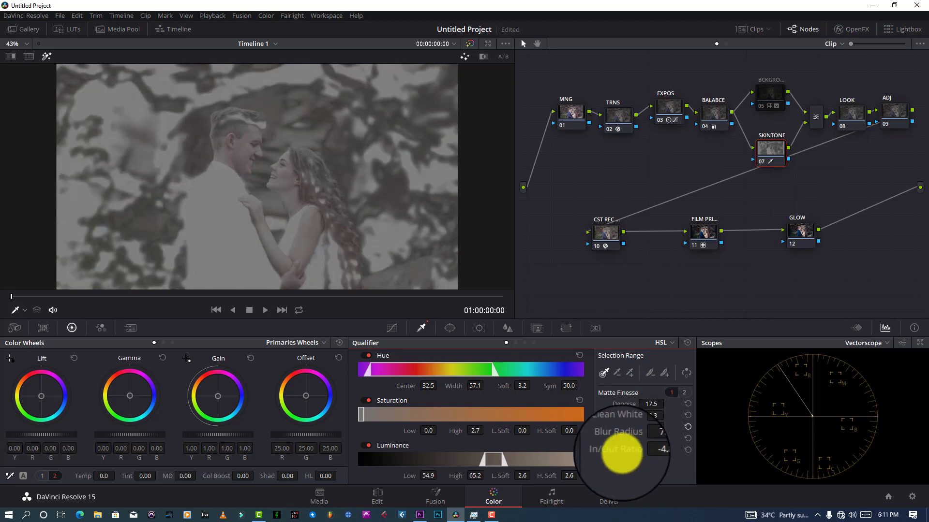
pyautogui.click(531, 326)
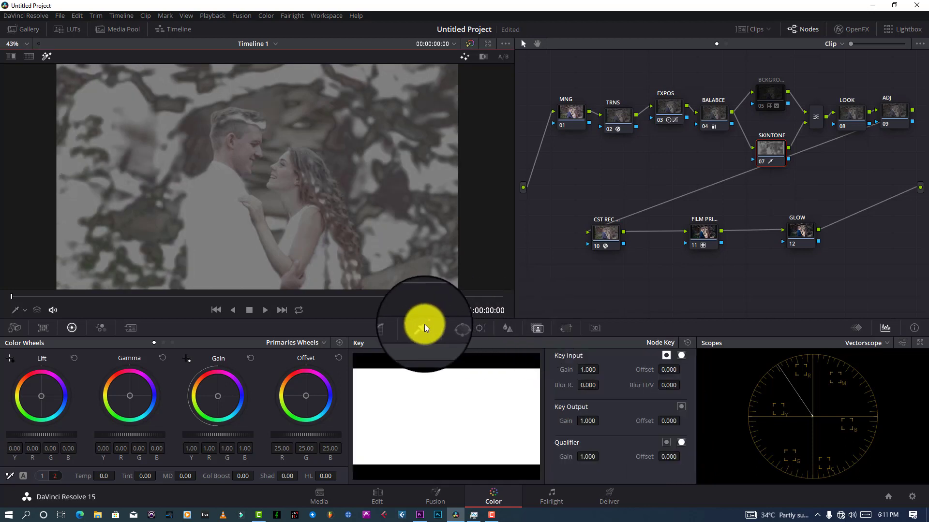
pyautogui.click(393, 328)
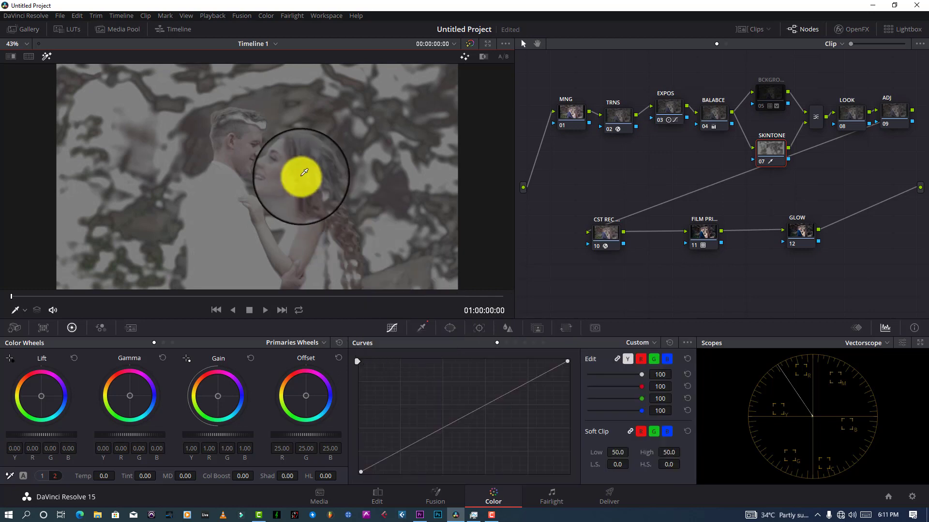
pyautogui.click(46, 56)
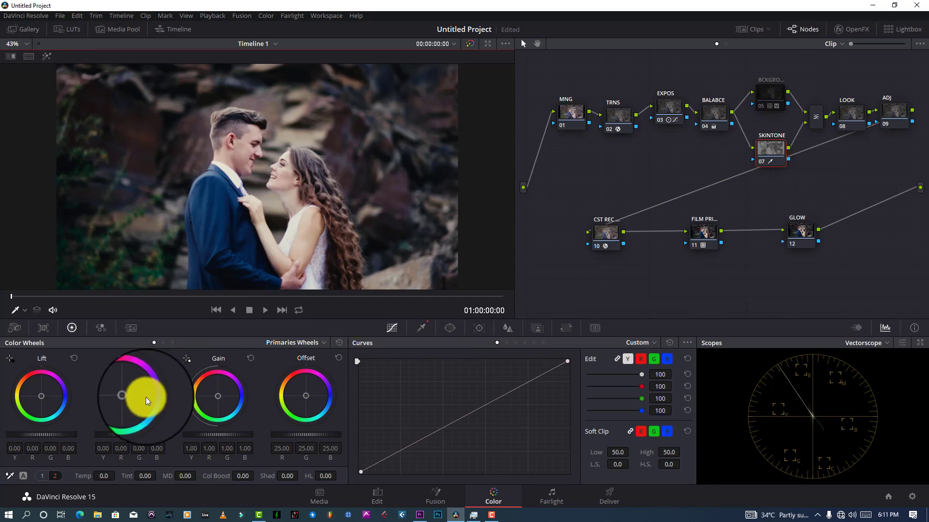
# - Warm the SKINTONE node toward orange, with gamma at about 0.02 red, -0.01 blue and lift at 0.02, -0.01, -0.02
pyautogui.moveTo(128, 396)
pyautogui.mouseDown()
pyautogui.moveTo(122, 385)
pyautogui.moveTo(134, 401)
pyautogui.mouseUp()
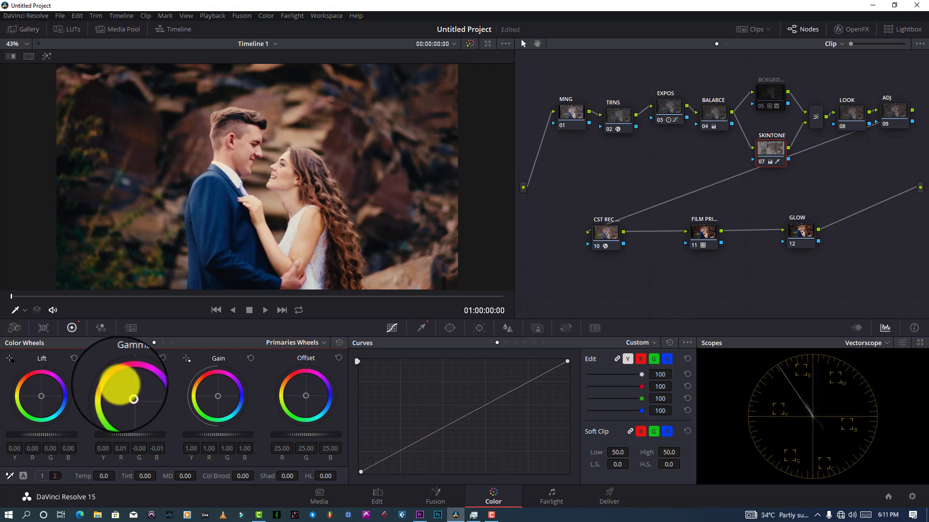
pyautogui.moveTo(120, 385); pyautogui.dragTo(119, 379)
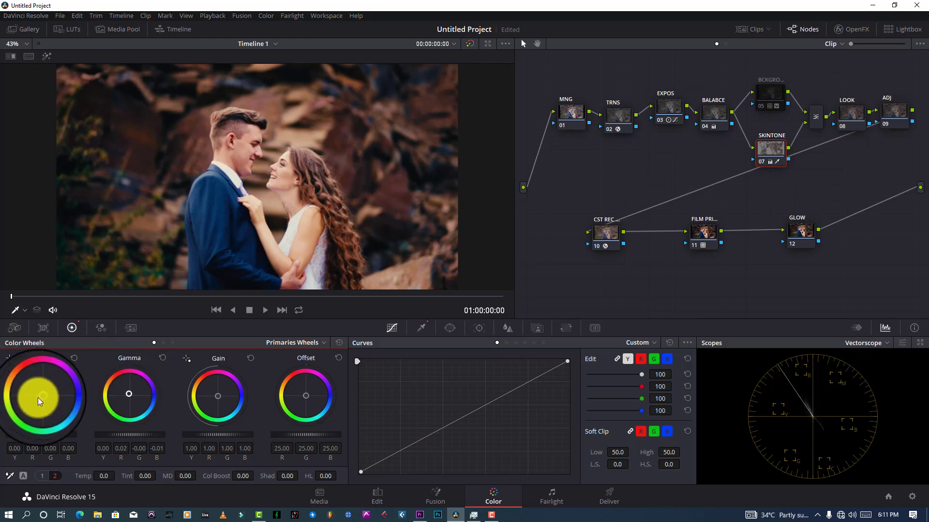
pyautogui.moveTo(41, 401)
pyautogui.mouseDown()
pyautogui.moveTo(35, 387)
pyautogui.moveTo(43, 398)
pyautogui.mouseUp()
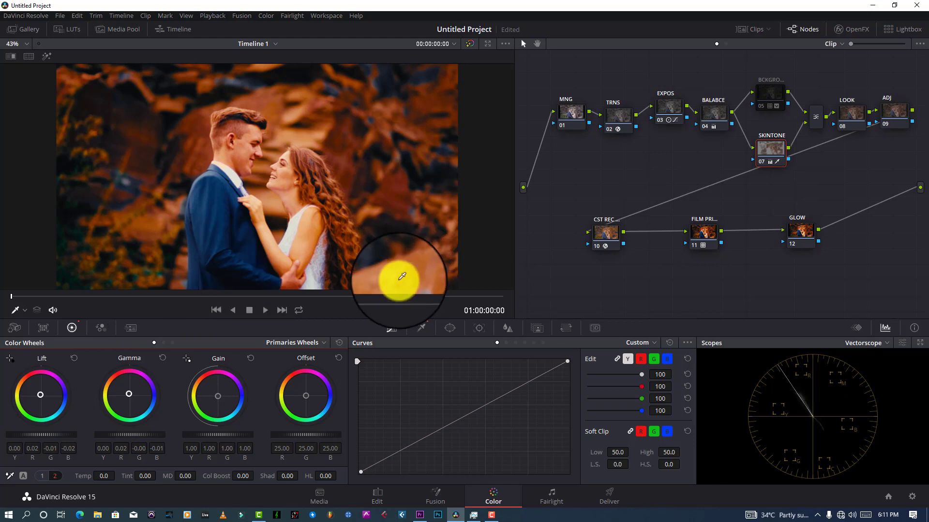
# - Re-enable background node 05 and set the SKINTONE node's key output gain to 0.300
pyautogui.click(762, 99)
pyautogui.click(768, 151)
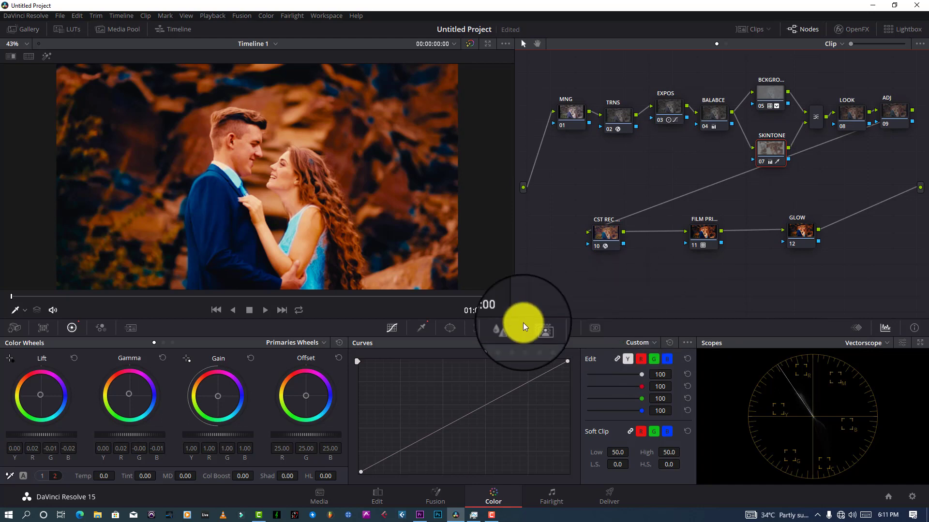
pyautogui.click(536, 328)
pyautogui.moveTo(590, 424); pyautogui.dragTo(590, 423)
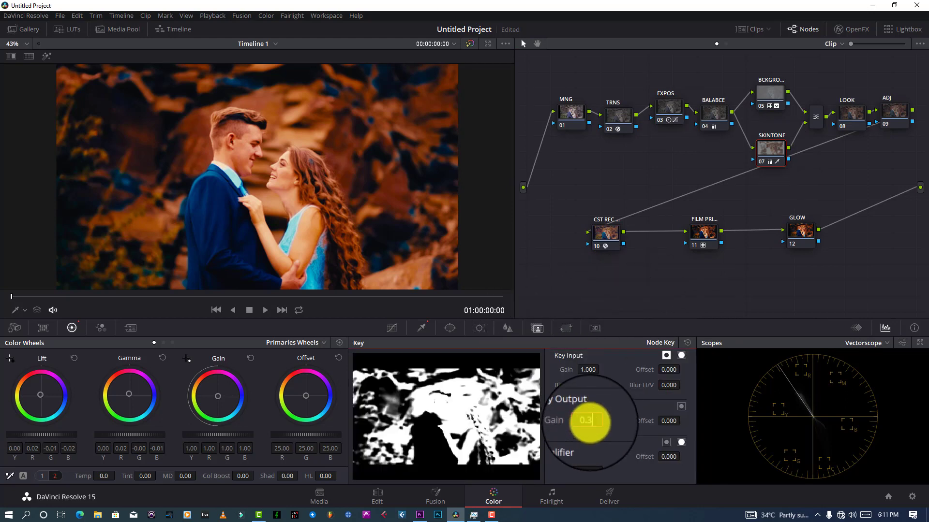
pyautogui.write('0.300')
pyautogui.press('Return')
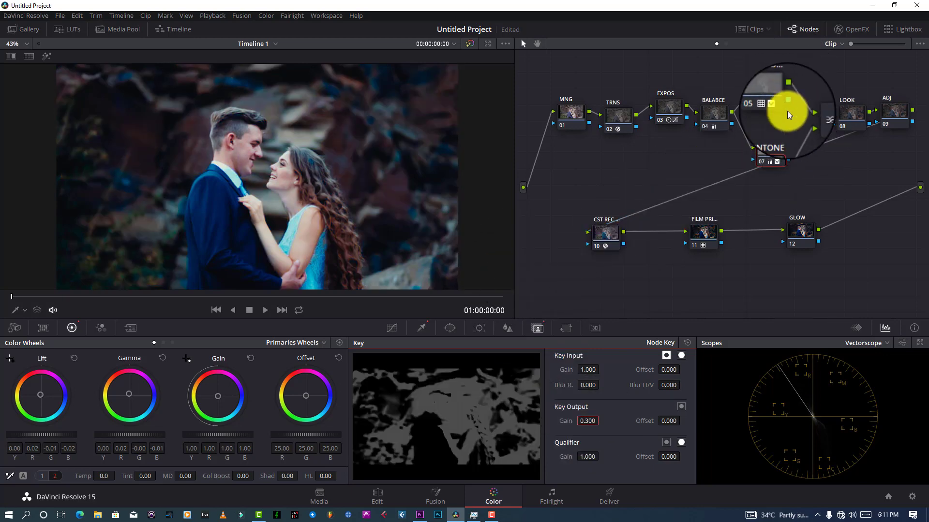
# - Select the background and SKINTONE nodes together and toggle both off and on to compare the image
pyautogui.moveTo(779, 74); pyautogui.dragTo(773, 156)
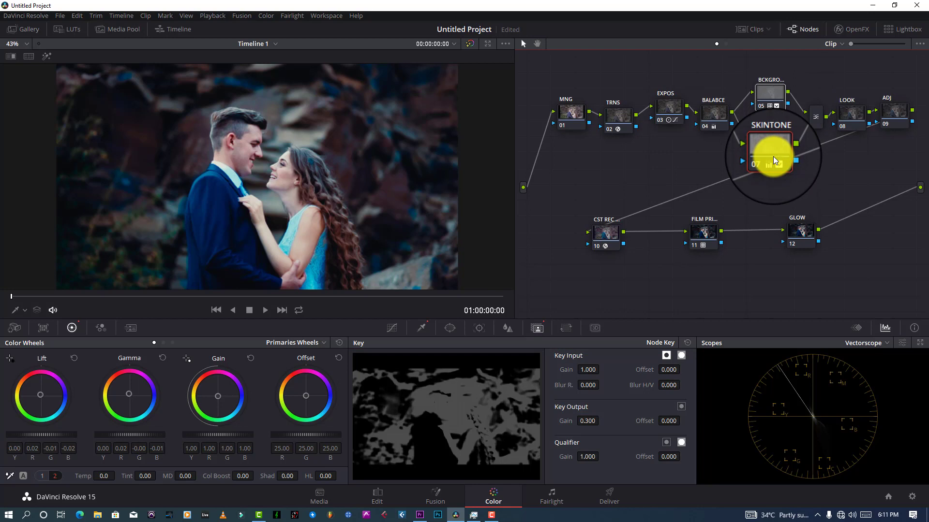
pyautogui.hotkey('ctrl', 'd')
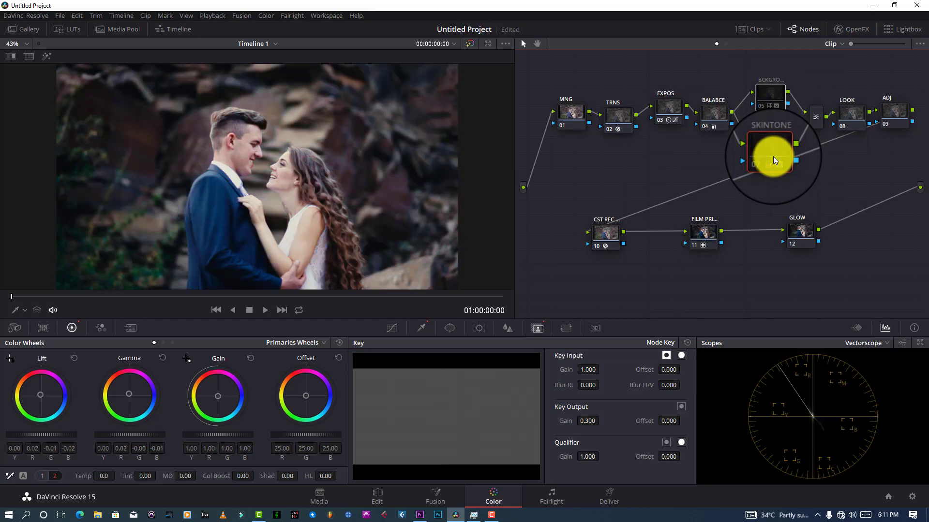
pyautogui.hotkey('ctrl', 'd')
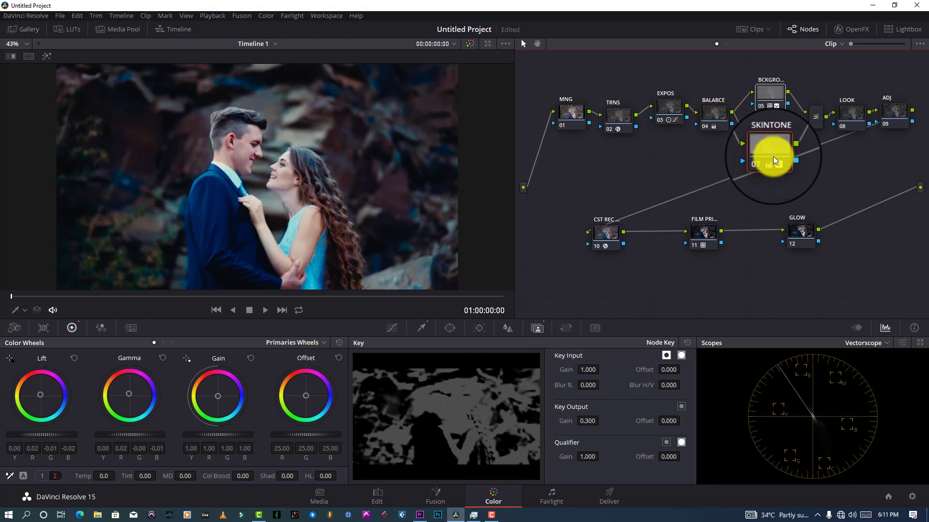
pyautogui.hotkey('ctrl', 'd')
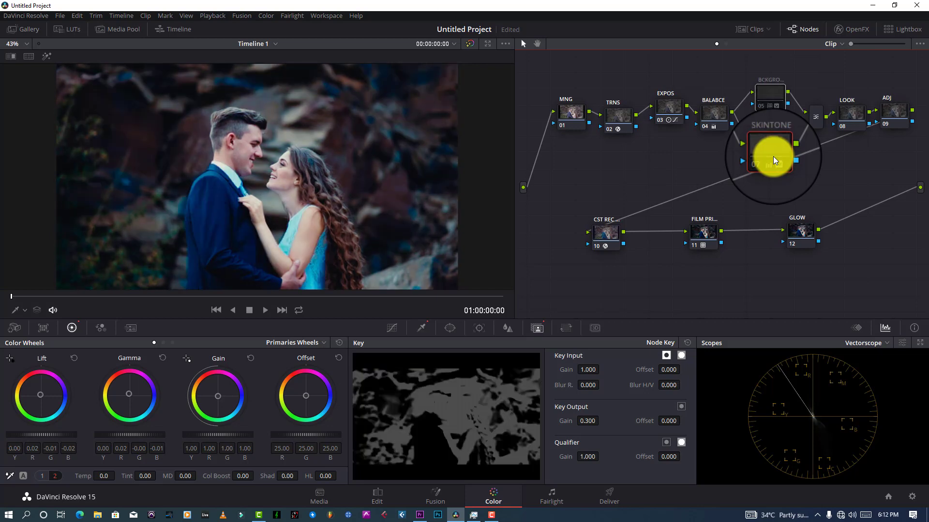
pyautogui.hotkey('ctrl', 'd')
pyautogui.hotkey('ctrl', 'd')
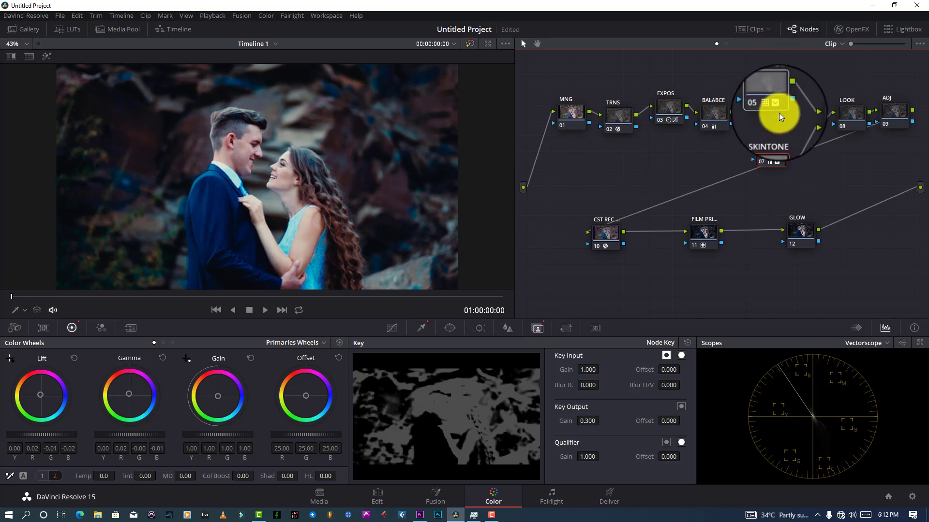
# - Darken the background node with a lowered midpoint and inset black point on its custom curve, and add a midpoint to the SKINTONE node's curve
pyautogui.click(762, 146)
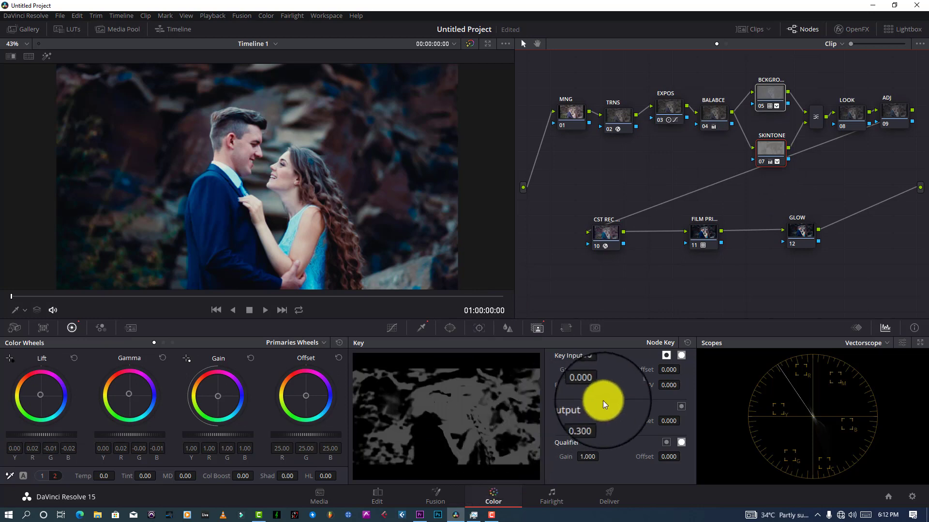
pyautogui.click(770, 94)
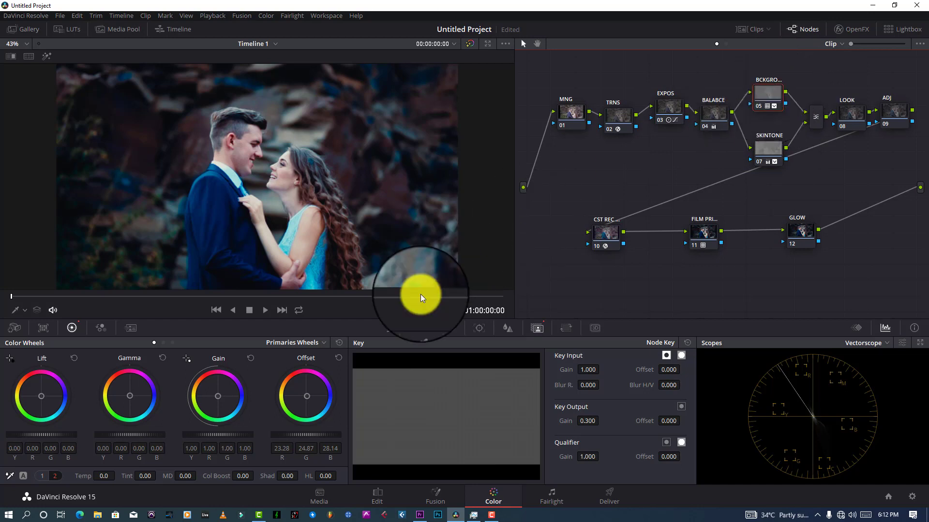
pyautogui.click(392, 328)
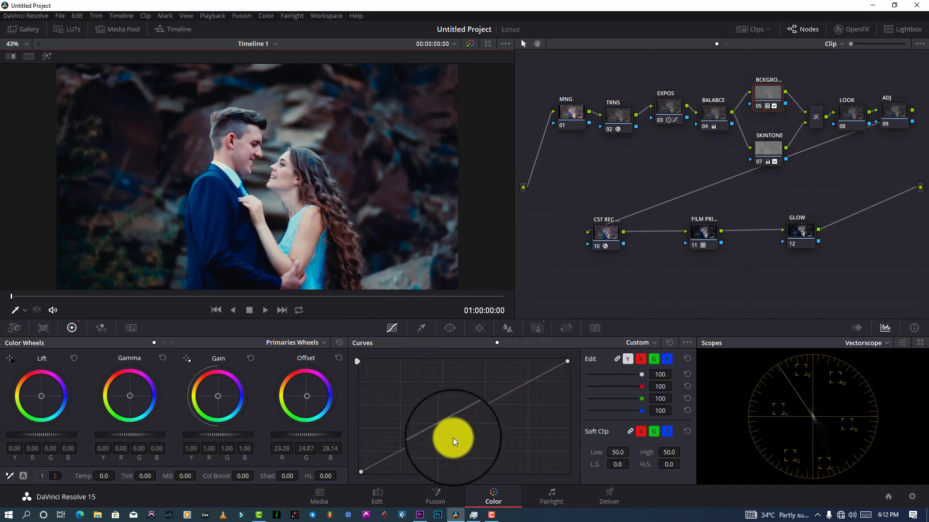
pyautogui.moveTo(457, 419); pyautogui.dragTo(461, 424)
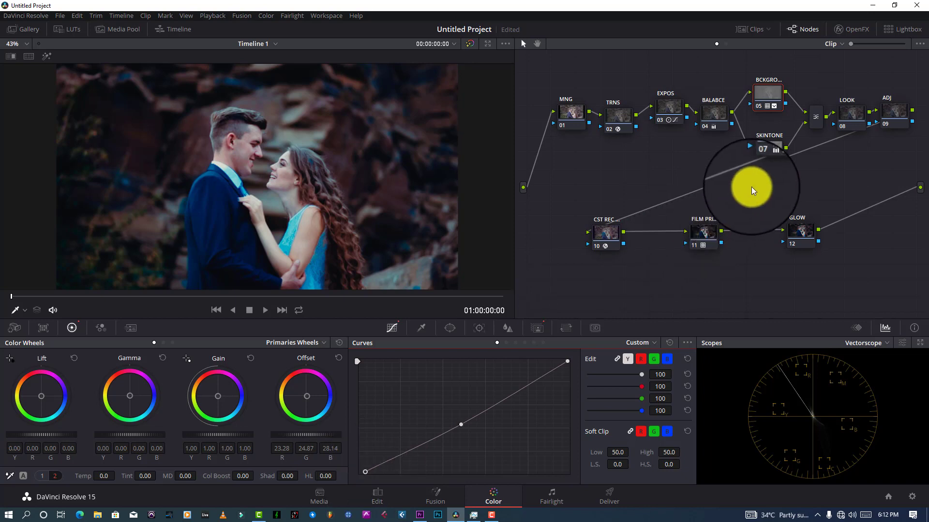
pyautogui.click(768, 150)
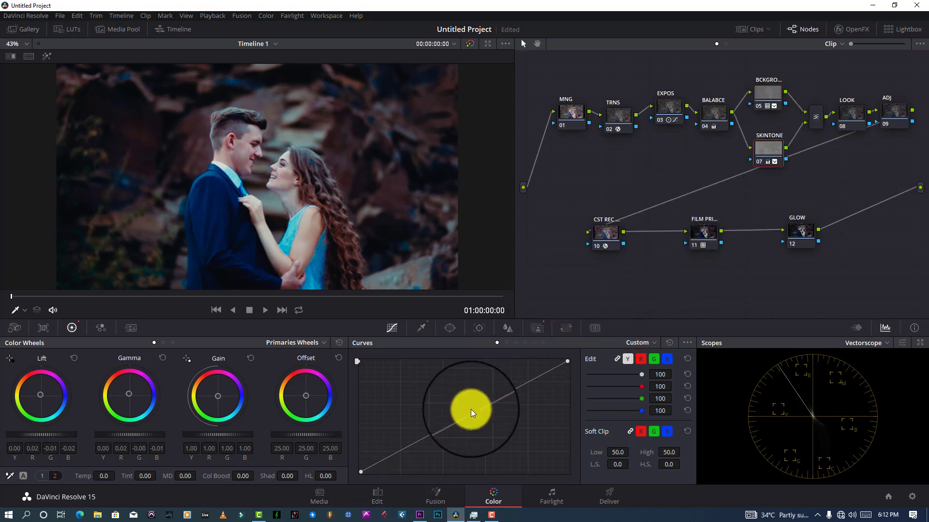
pyautogui.click(457, 419)
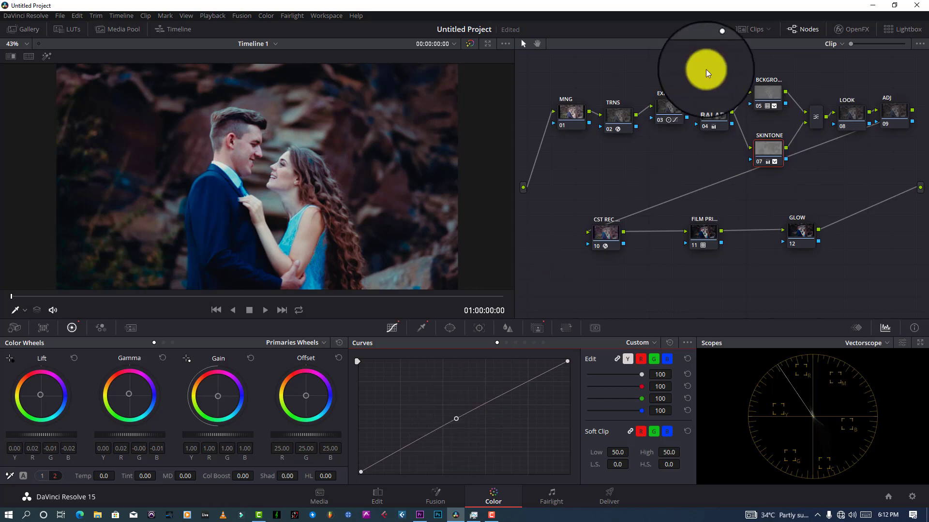
# - Reselect the background and SKINTONE nodes and compare the picture with the two curve-adjusted nodes disabled and enabled
pyautogui.moveTo(771, 69); pyautogui.dragTo(776, 170)
pyautogui.hotkey('ctrl', 'd')
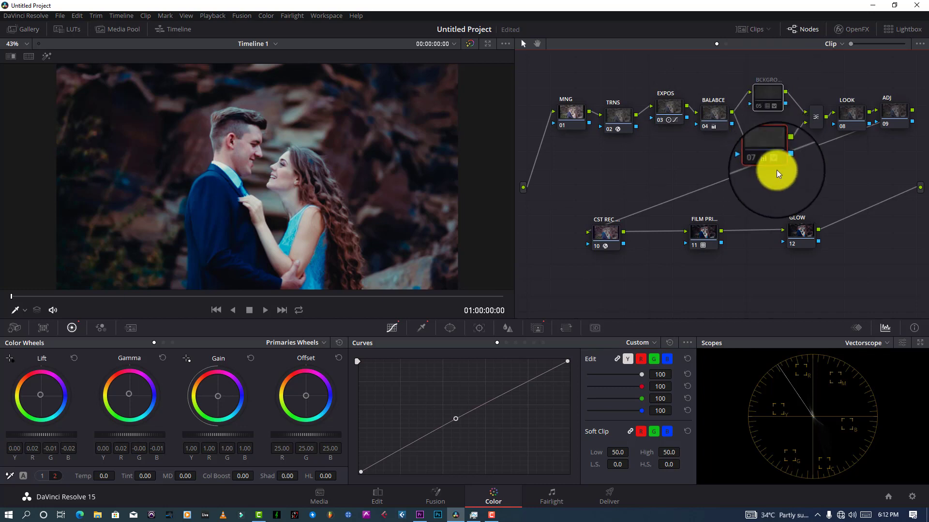
pyautogui.hotkey('ctrl', 'd')
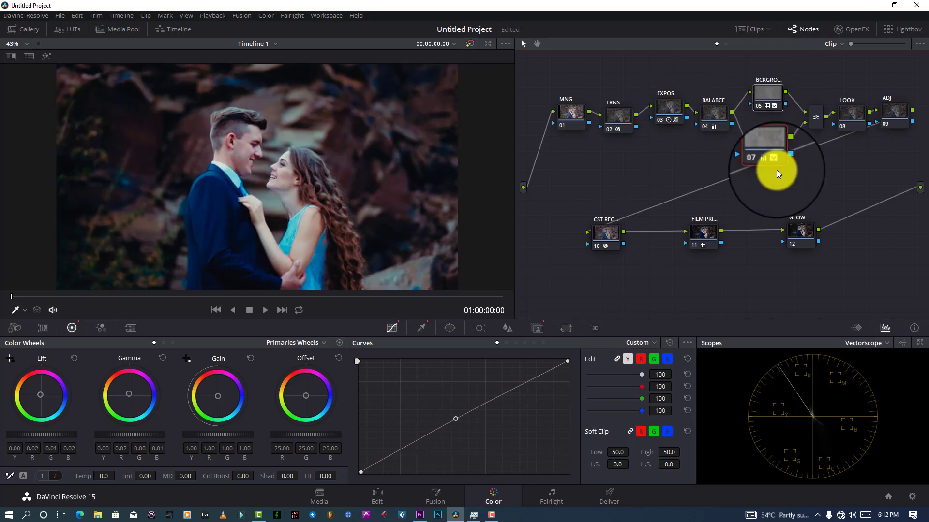
pyautogui.hotkey('ctrl', 'd')
pyautogui.hotkey('ctrl', 'd')
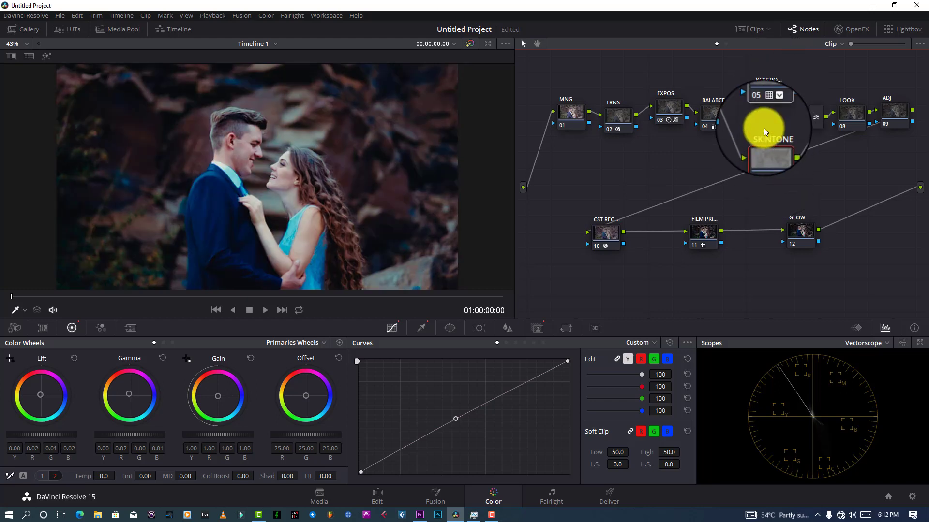
# - Try a key output gain of 0.4 on the SKINTONE node and set it back to 0.3
pyautogui.click(537, 328)
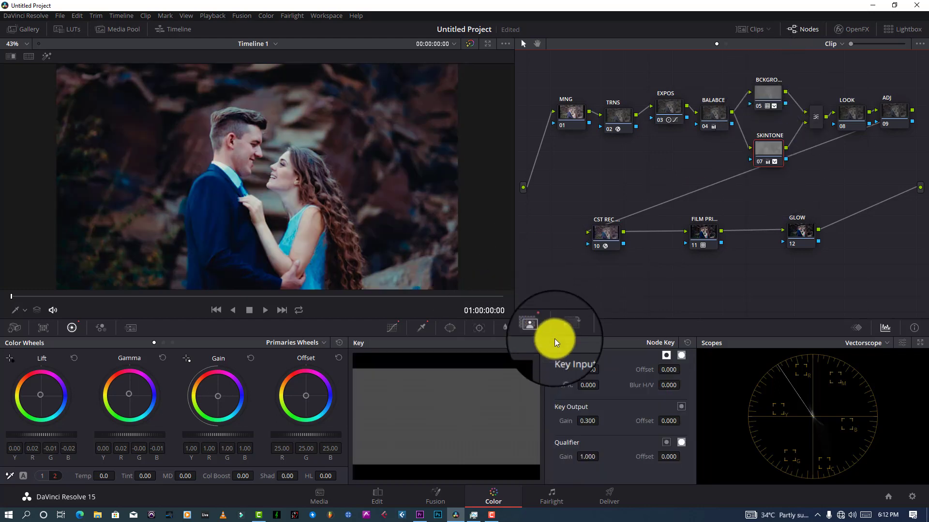
pyautogui.click(589, 420)
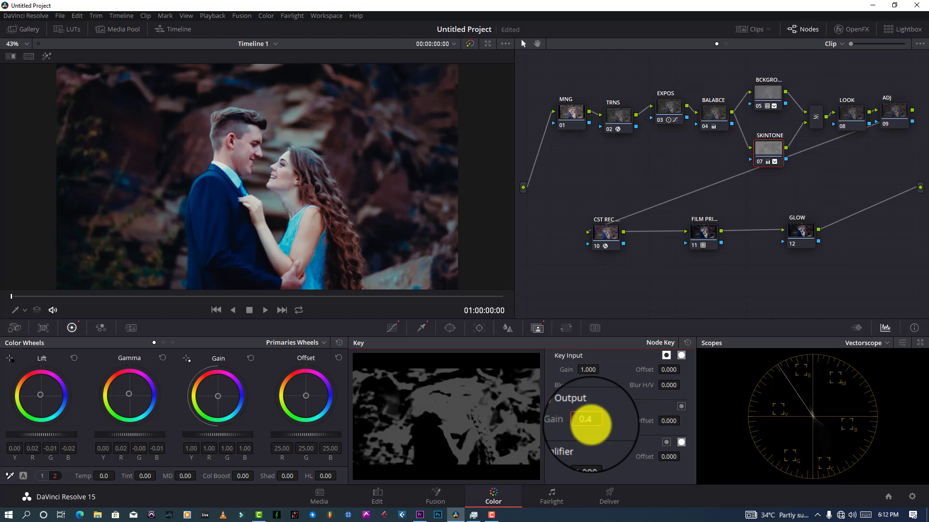
pyautogui.write('0.4')
pyautogui.press('Return')
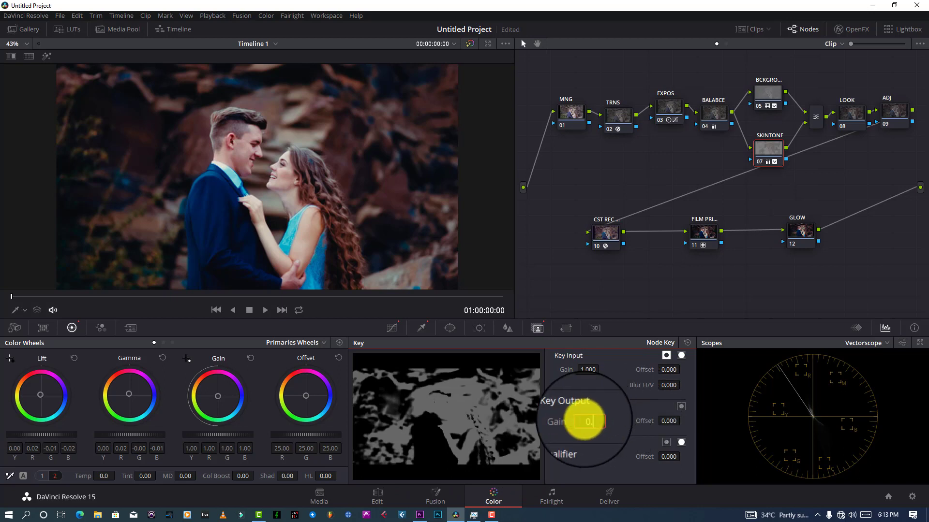
pyautogui.write('0.3')
pyautogui.press('Return')
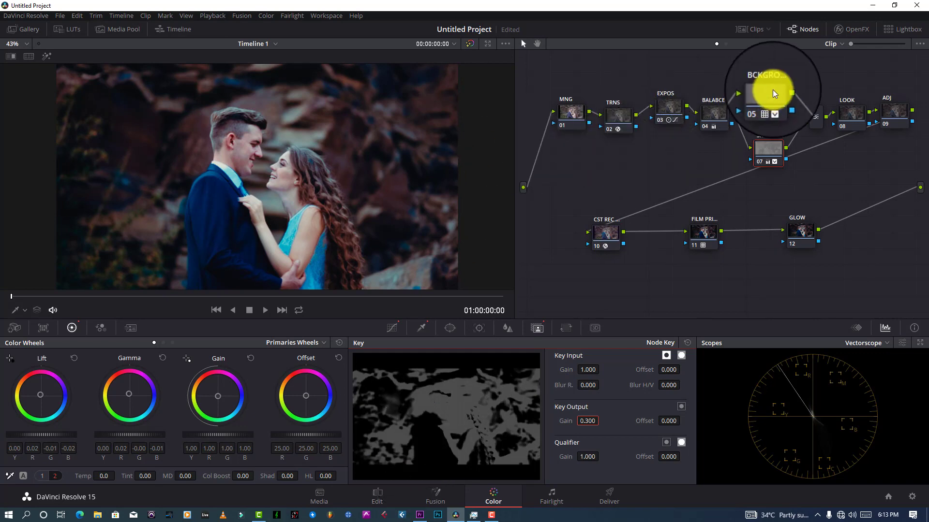
# - Nudge the background node closer to SKINTONE, select both, and toggle them repeatedly to check their combined effect
pyautogui.moveTo(772, 92)
pyautogui.mouseDown()
pyautogui.moveTo(771, 145)
pyautogui.moveTo(772, 106)
pyautogui.mouseUp()
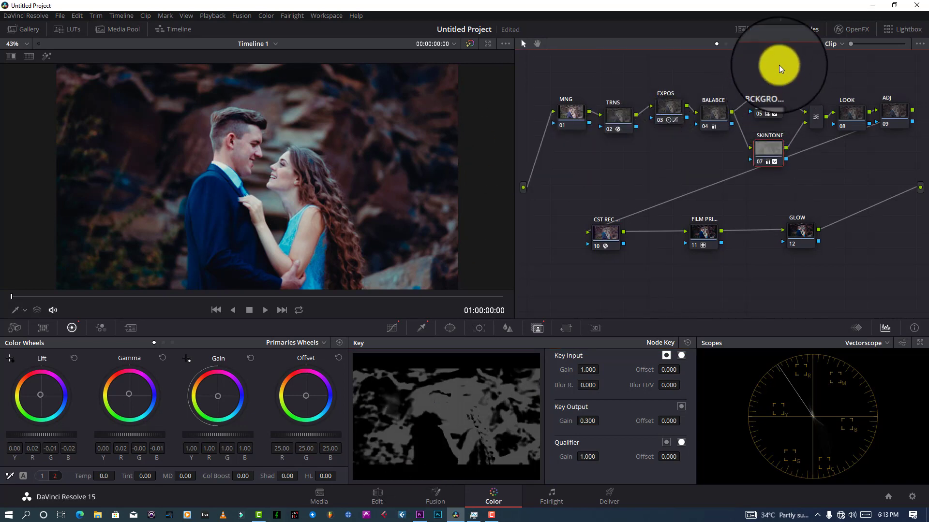
pyautogui.hotkey('ctrl', 'd')
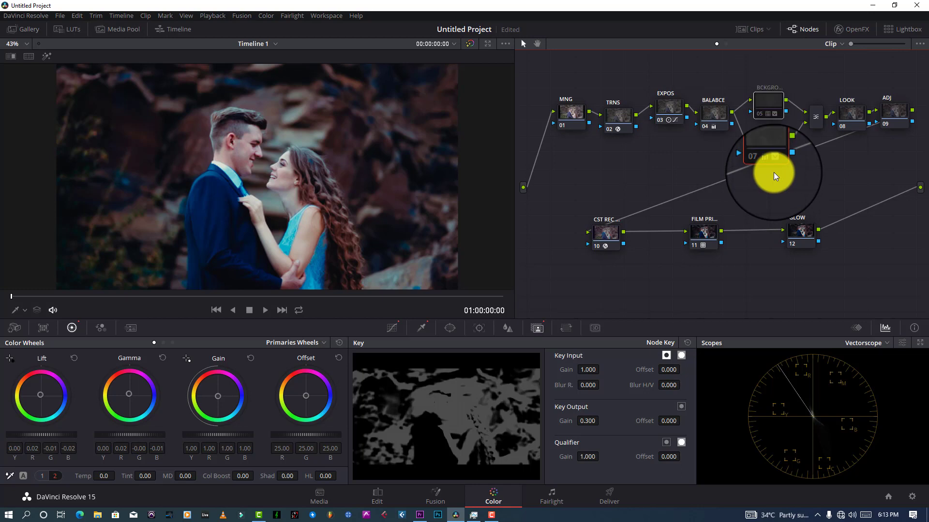
pyautogui.hotkey('ctrl', 'd')
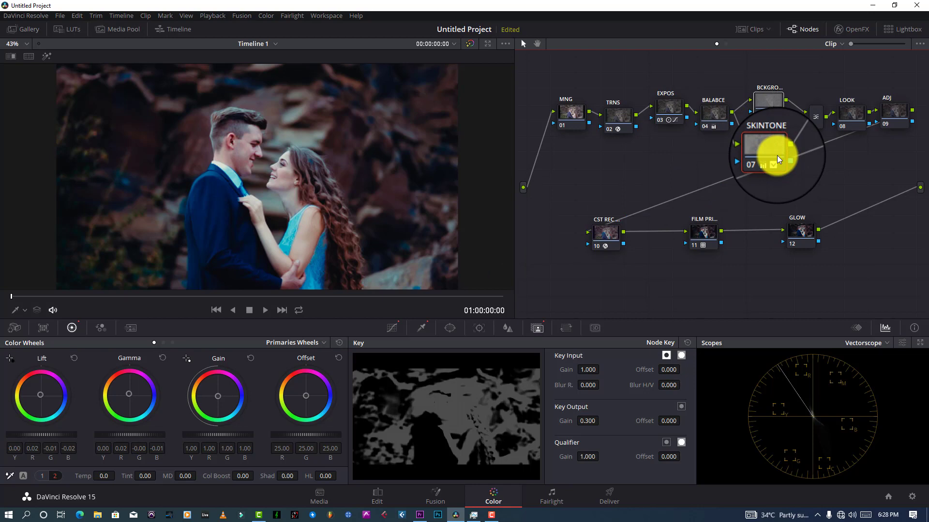
pyautogui.hotkey('ctrl', 'd')
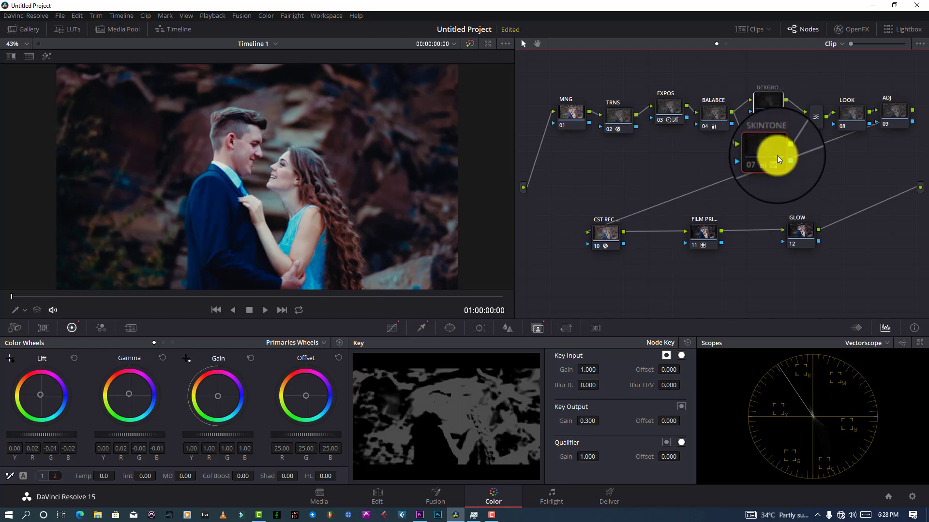
pyautogui.hotkey('ctrl', 'd')
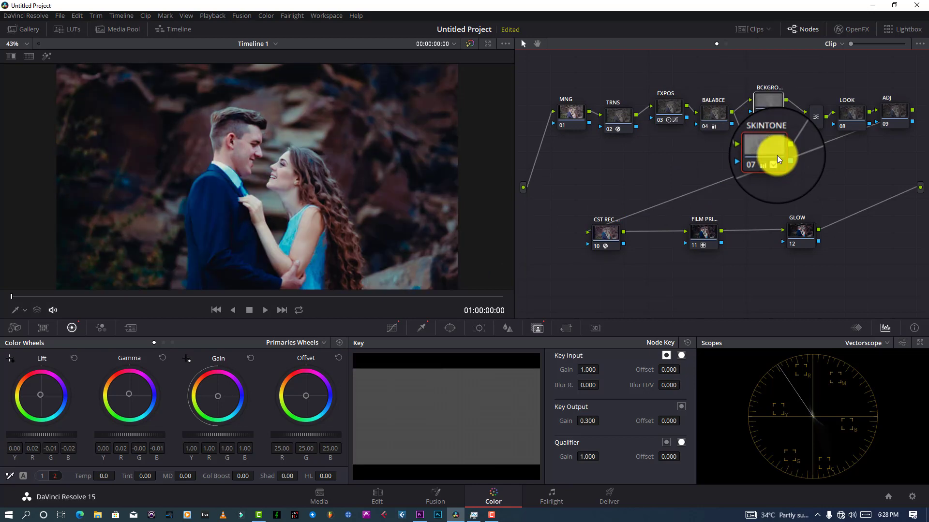
pyautogui.hotkey('ctrl', 'd')
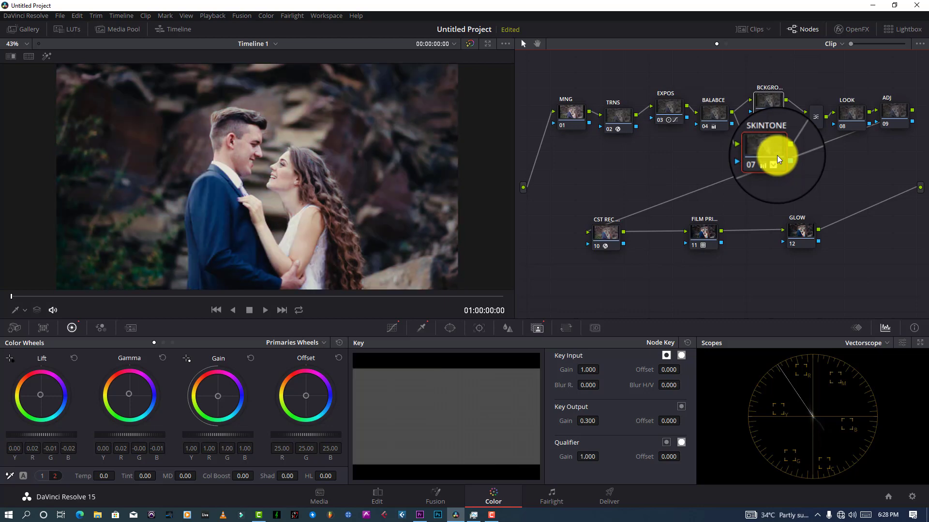
pyautogui.hotkey('ctrl', 'd')
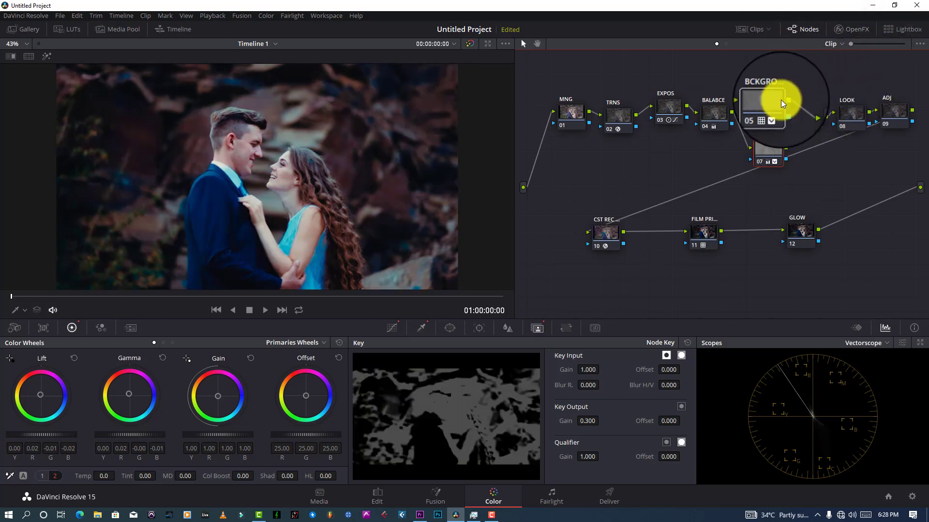
# - Shift the background node's custom-curve black point further inward to deepen the shadows, and undo the last curve change
pyautogui.click(771, 101)
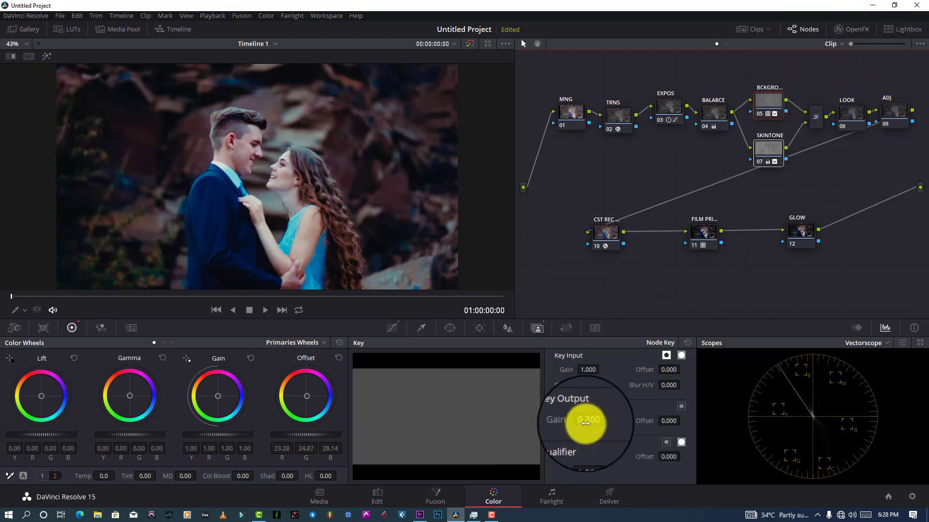
pyautogui.click(399, 328)
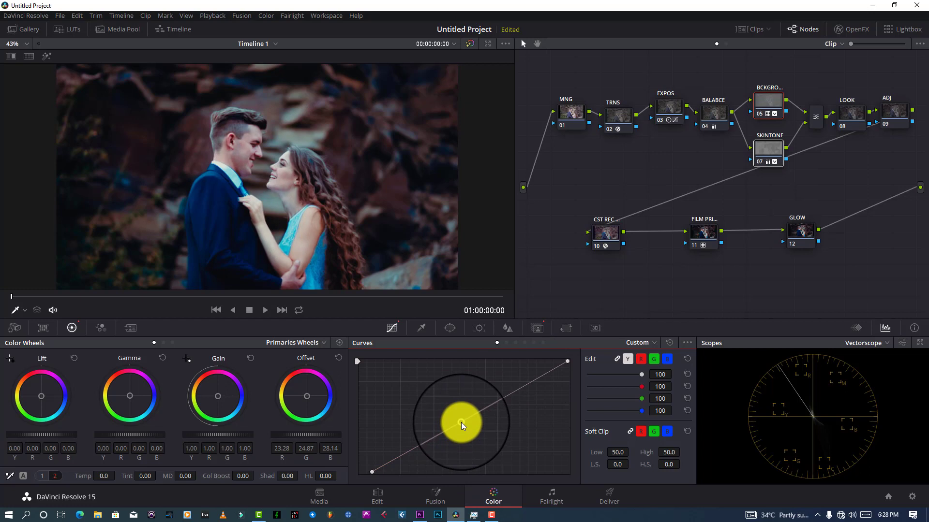
pyautogui.click(77, 16)
pyautogui.click(81, 29)
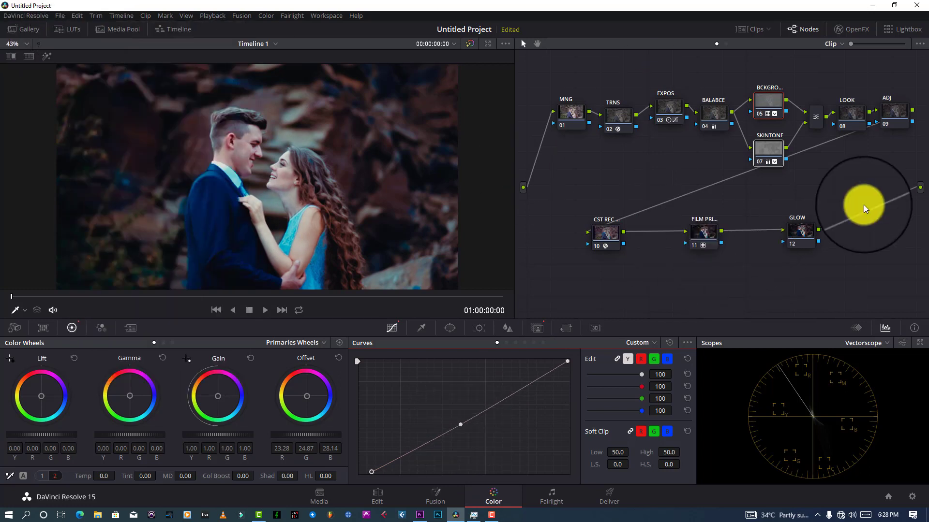
# - On the LOOK node's Hue Vs Hue curve, add control points for blue, magenta, cyan, green, yellow and red
pyautogui.click(849, 109)
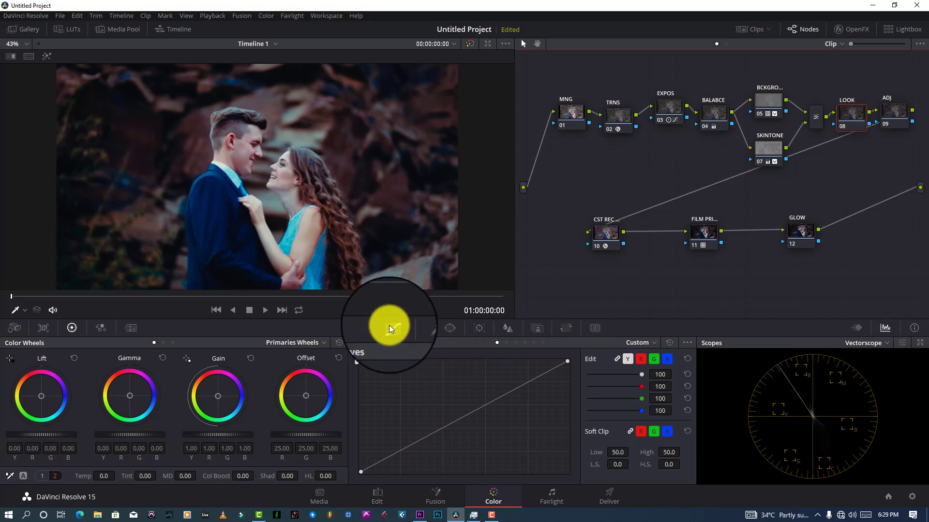
pyautogui.click(507, 342)
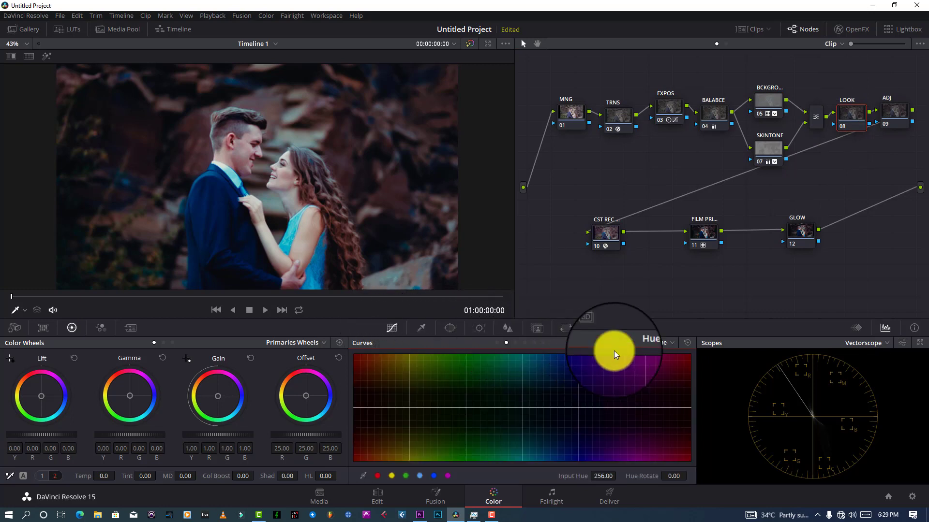
pyautogui.click(435, 476)
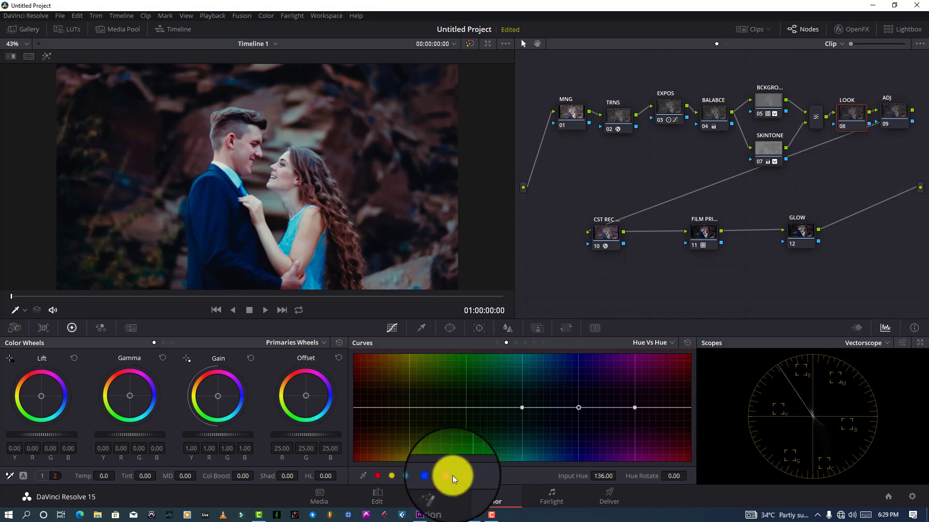
pyautogui.click(449, 476)
pyautogui.click(419, 477)
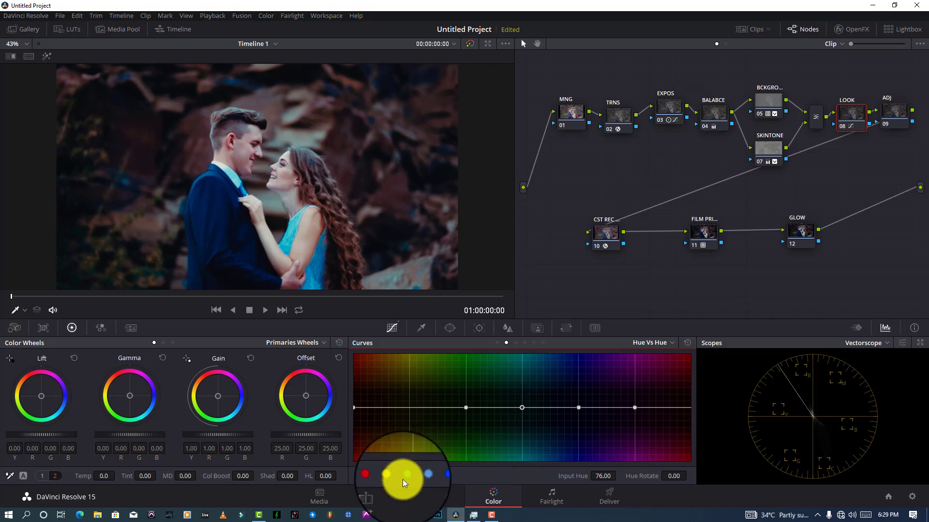
pyautogui.click(403, 477)
pyautogui.click(394, 474)
pyautogui.click(377, 474)
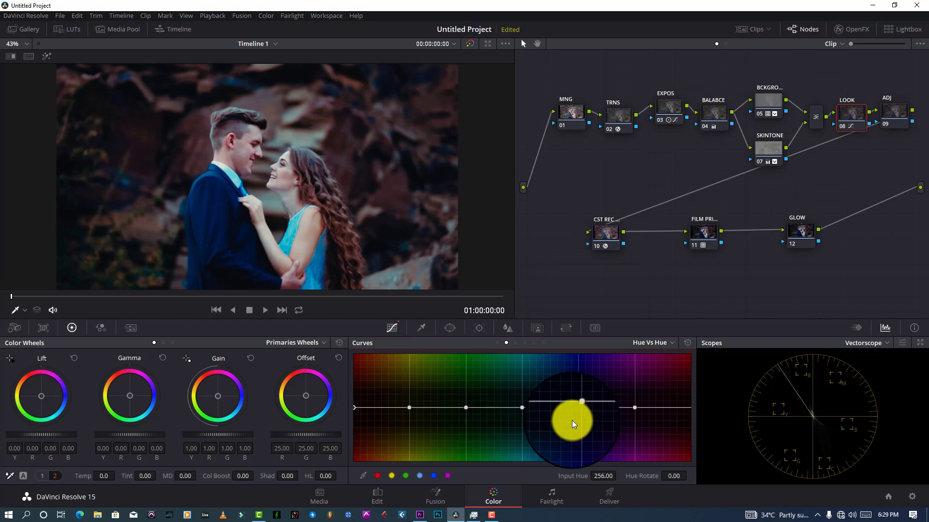
# - Raise the blue point on the LOOK node's Hue Vs Hue curve and add a point between cyan and blue with hue rotation 11.25
pyautogui.click(579, 407)
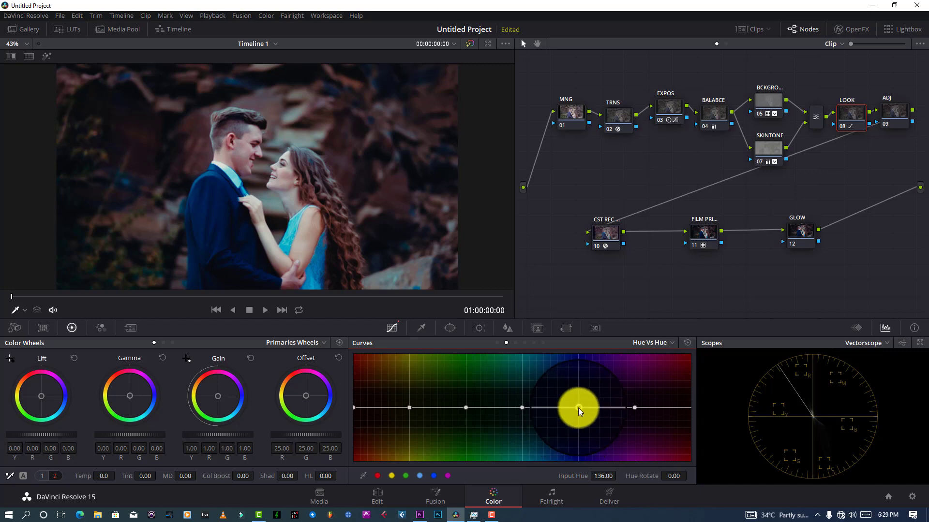
pyautogui.moveTo(578, 408); pyautogui.dragTo(534, 404)
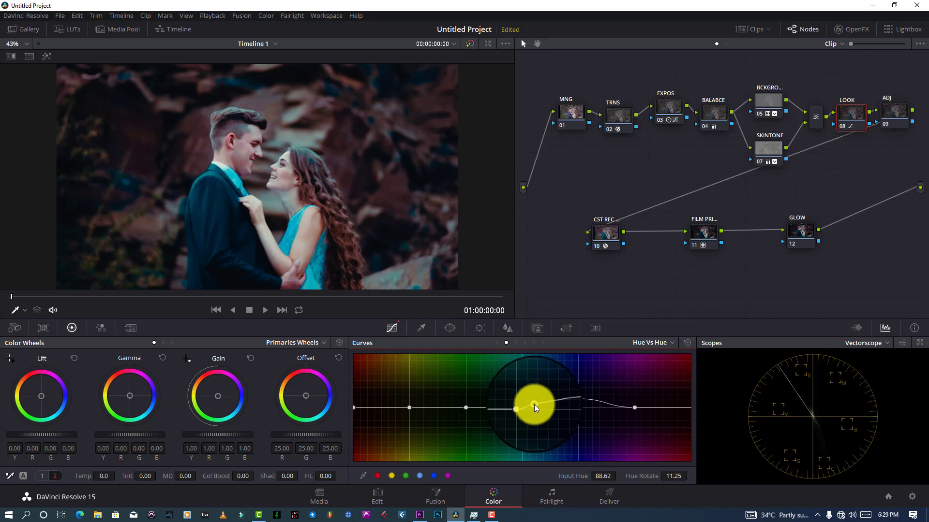
pyautogui.scroll(5, 270, 183)
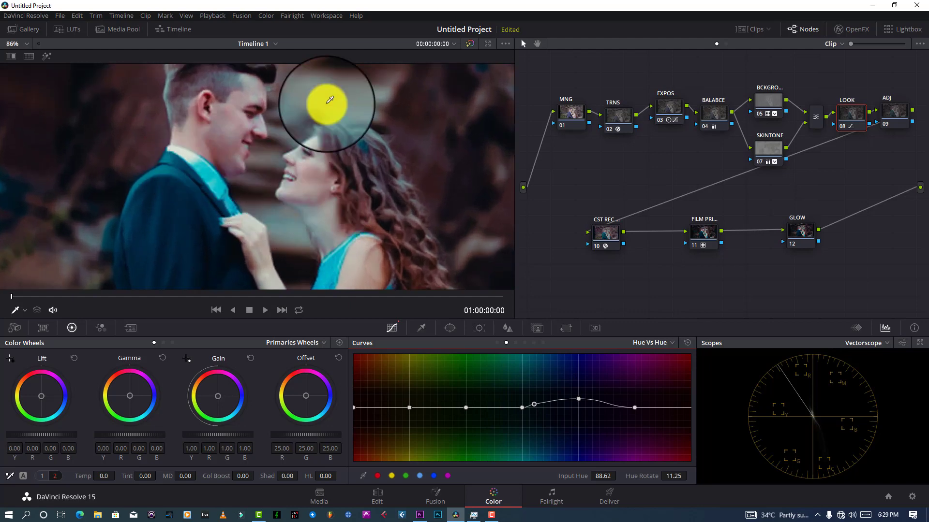
pyautogui.scroll(-5, 317, 182)
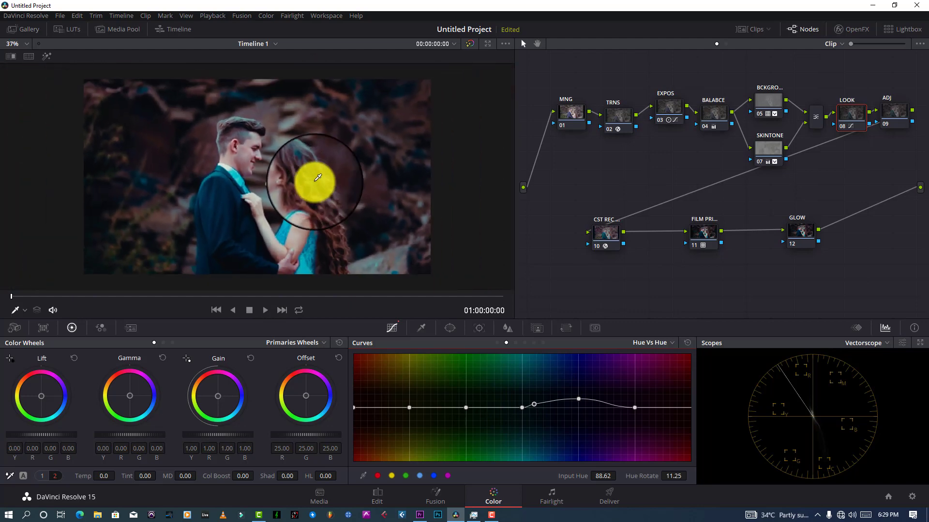
pyautogui.scroll(1, 318, 178)
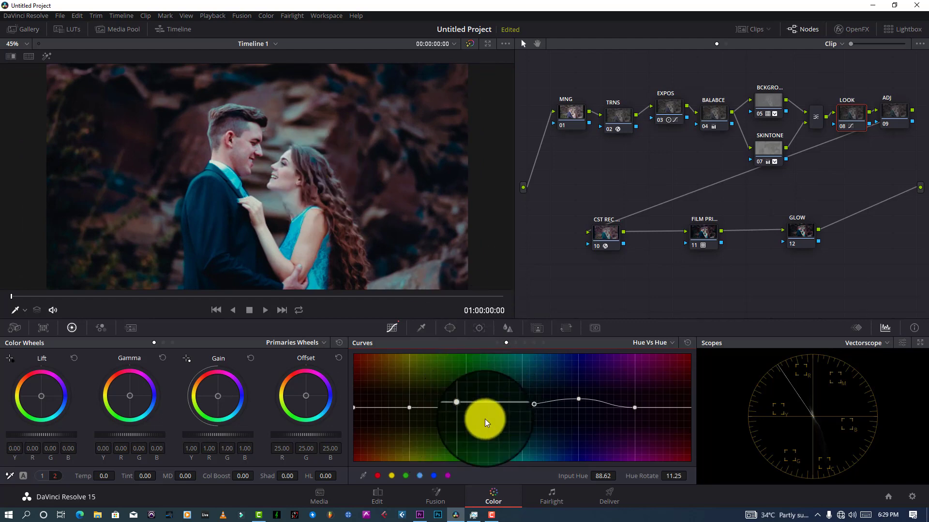
# - Raise the Hue Vs Hue curve through green with extra points near yellow and cyan, and lower the red point's hue rotation to -6.43
pyautogui.moveTo(466, 409); pyautogui.dragTo(466, 423)
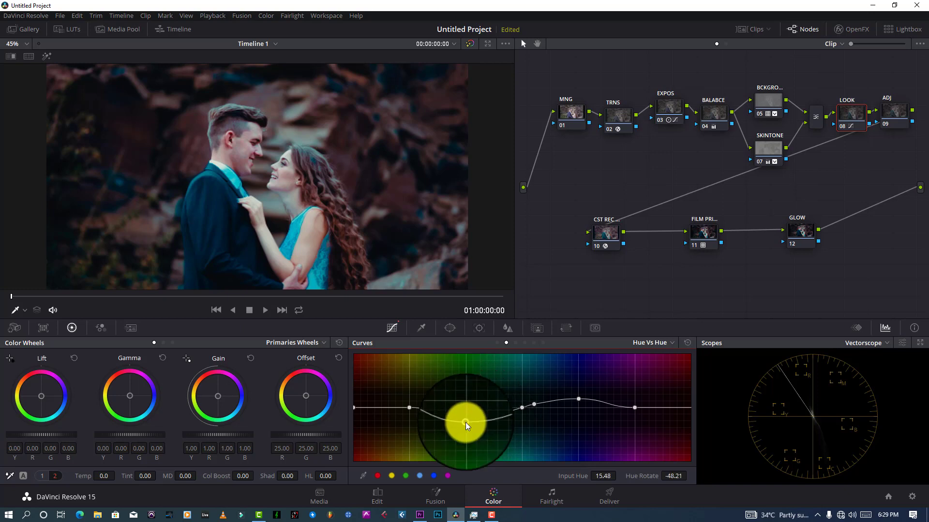
pyautogui.moveTo(466, 423); pyautogui.dragTo(418, 401)
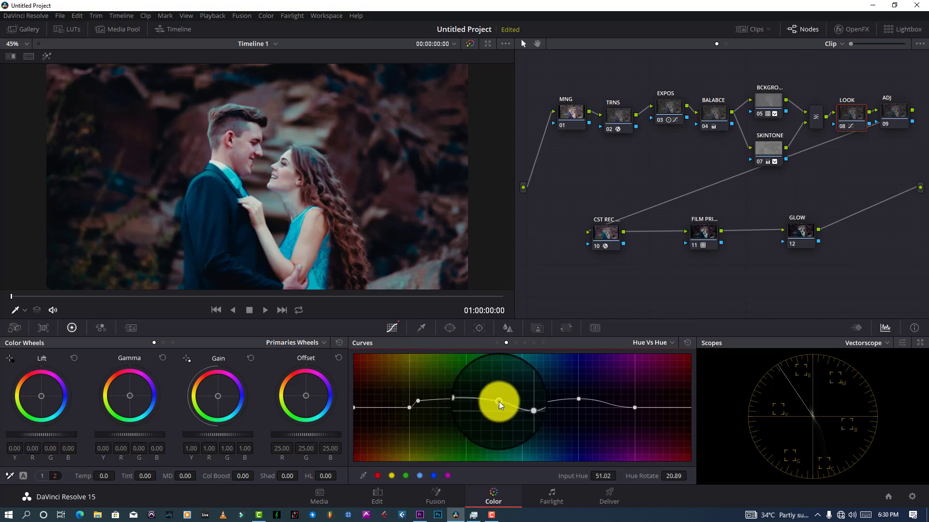
pyautogui.click(498, 406)
pyautogui.moveTo(500, 405); pyautogui.dragTo(501, 401)
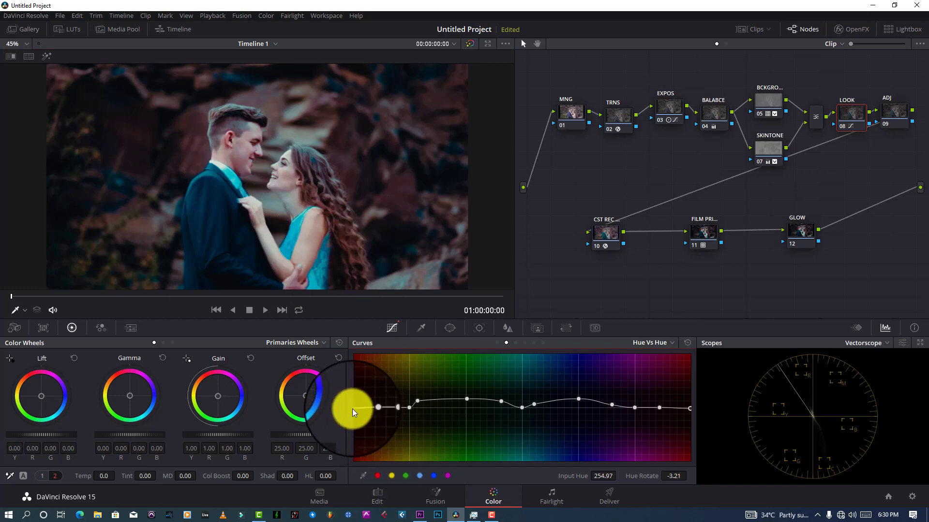
pyautogui.moveTo(352, 408); pyautogui.dragTo(353, 410)
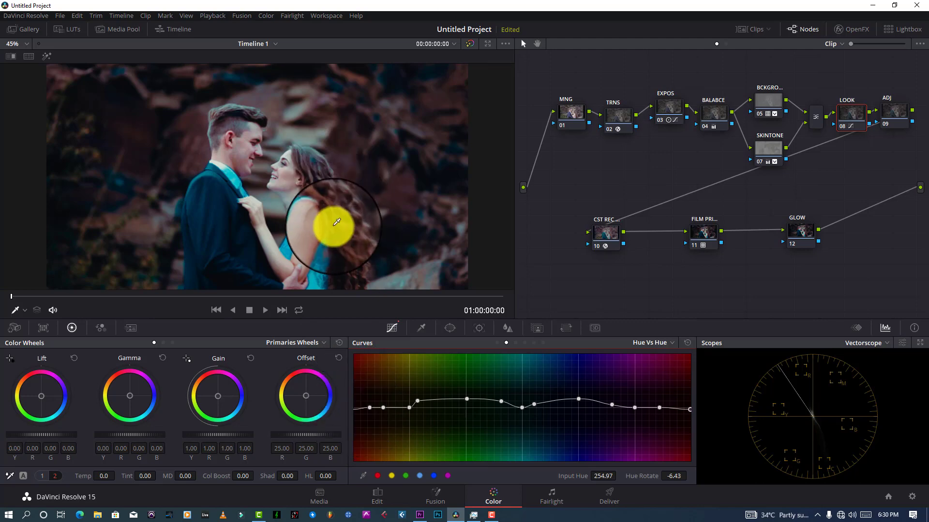
pyautogui.click(58, 16)
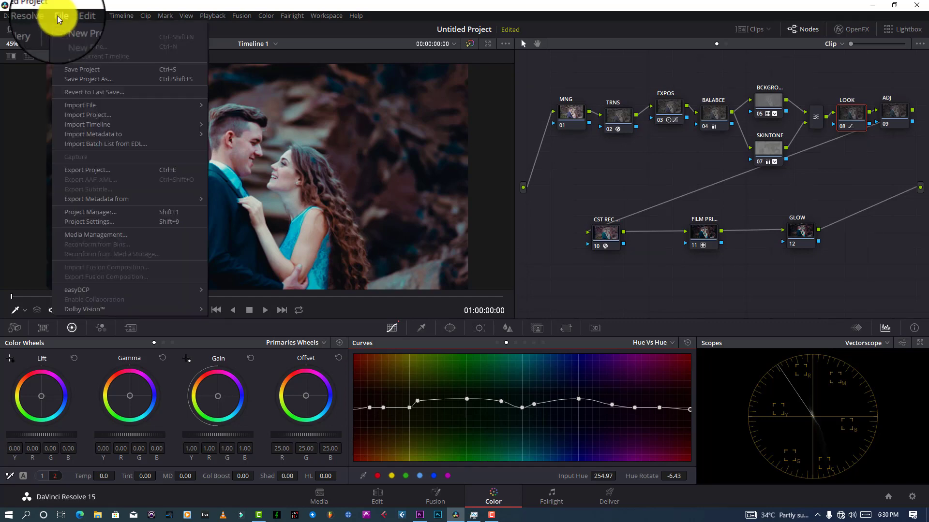
pyautogui.click(83, 75)
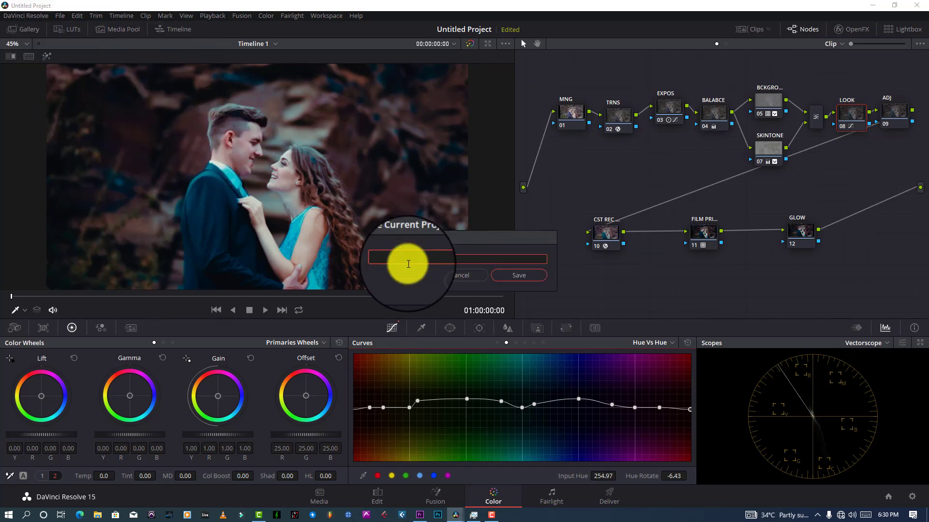
pyautogui.click(467, 279)
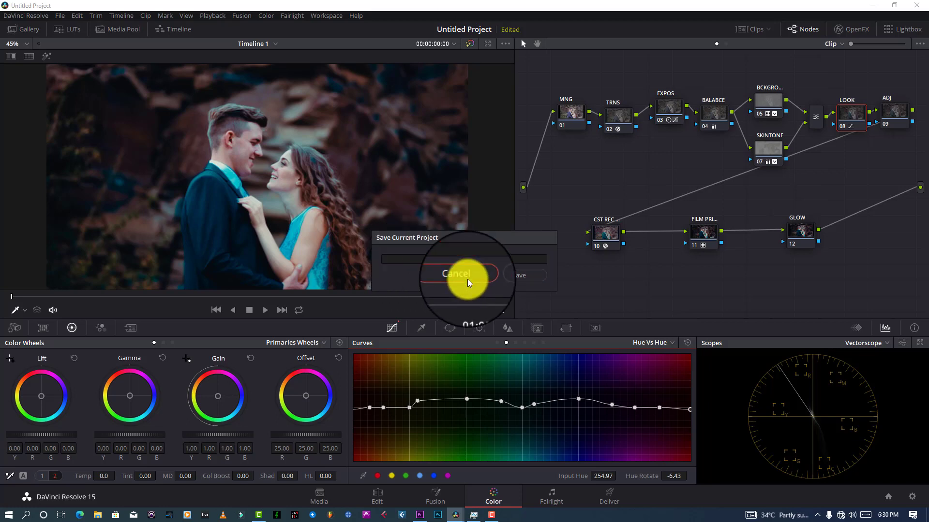
# - On the LOOK node's Hue Vs Sat curve, add control points for all six colours and an anchor point between red and yellow
pyautogui.click(672, 342)
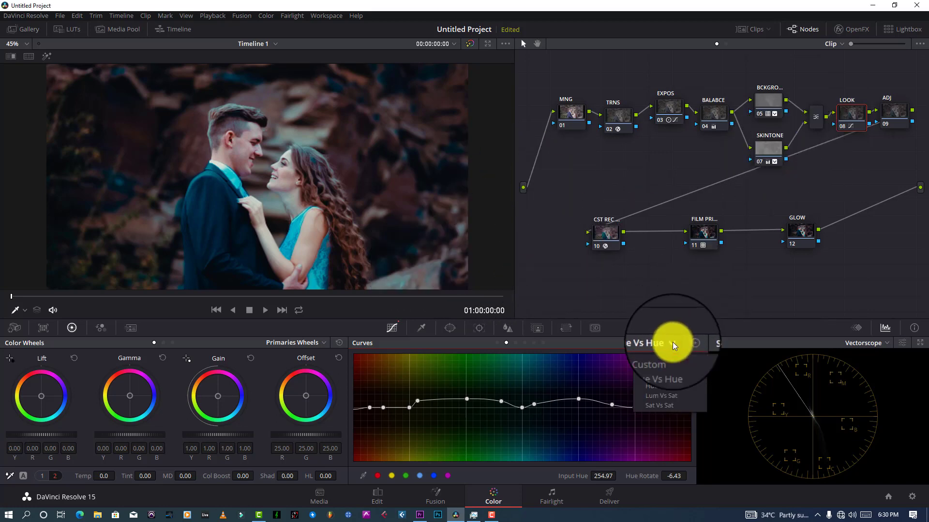
pyautogui.click(671, 378)
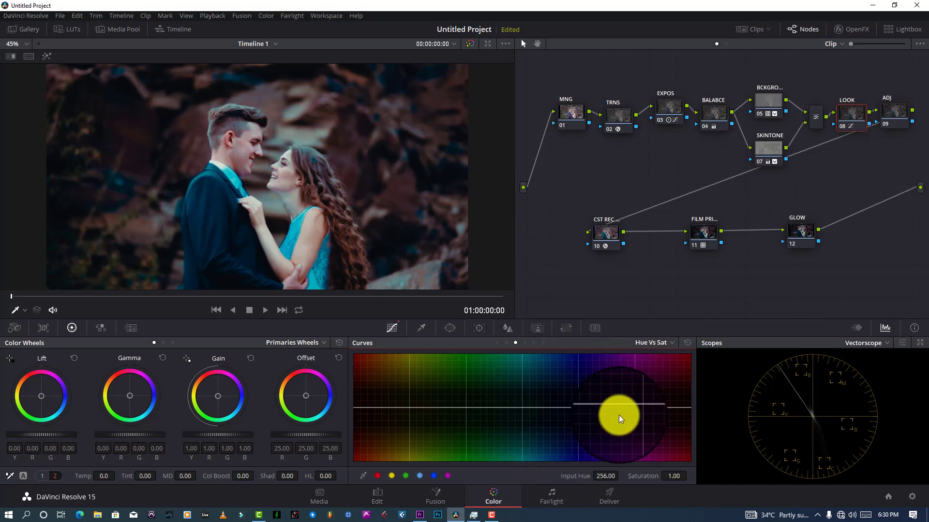
pyautogui.click(434, 476)
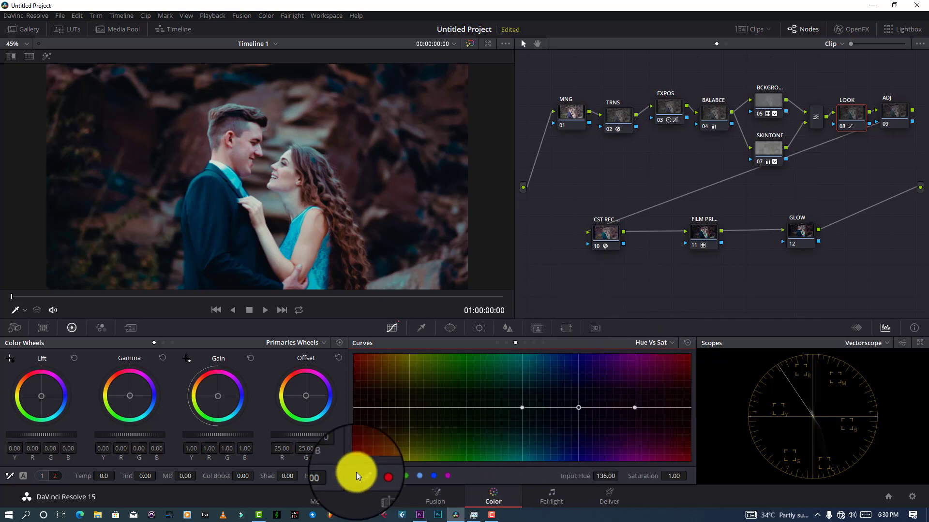
pyautogui.click(391, 476)
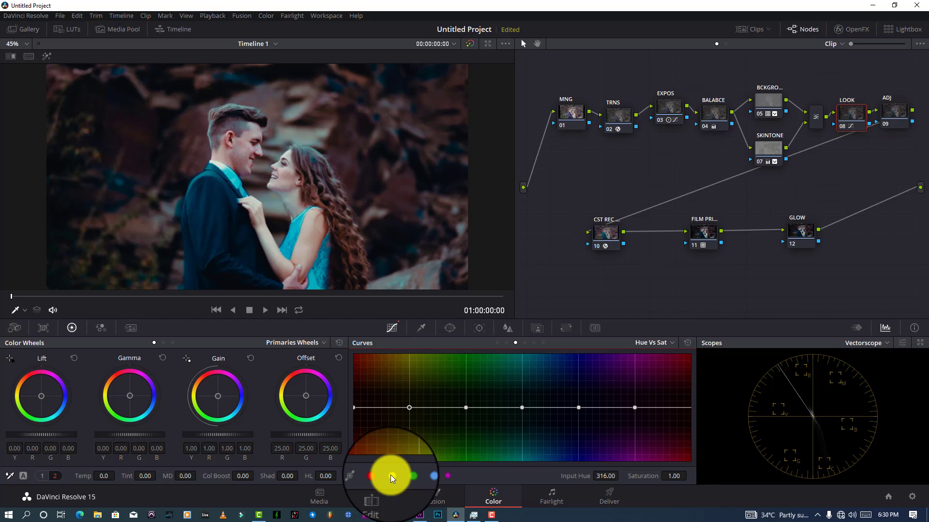
pyautogui.click(393, 408)
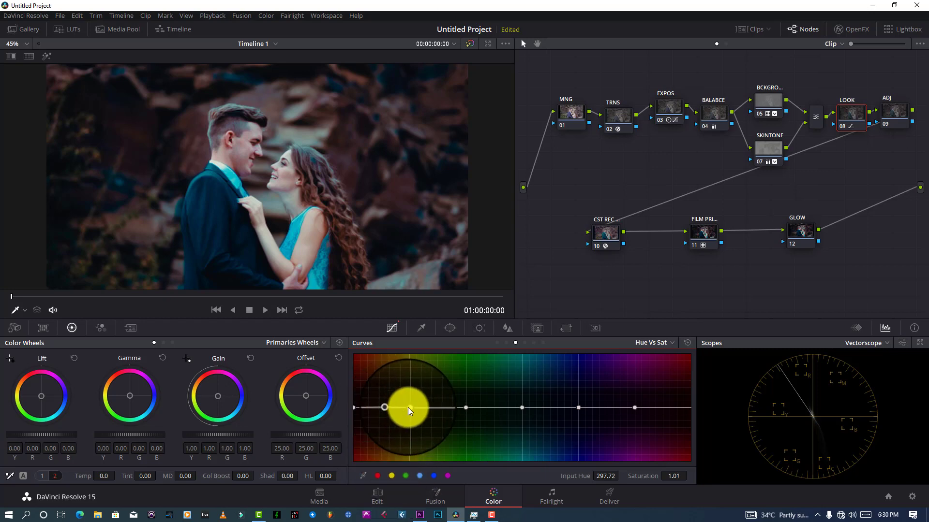
# - Lower the saturation of the yellow, blue, cyan and green points and of a new point between blue and magenta
pyautogui.moveTo(408, 407); pyautogui.dragTo(408, 419)
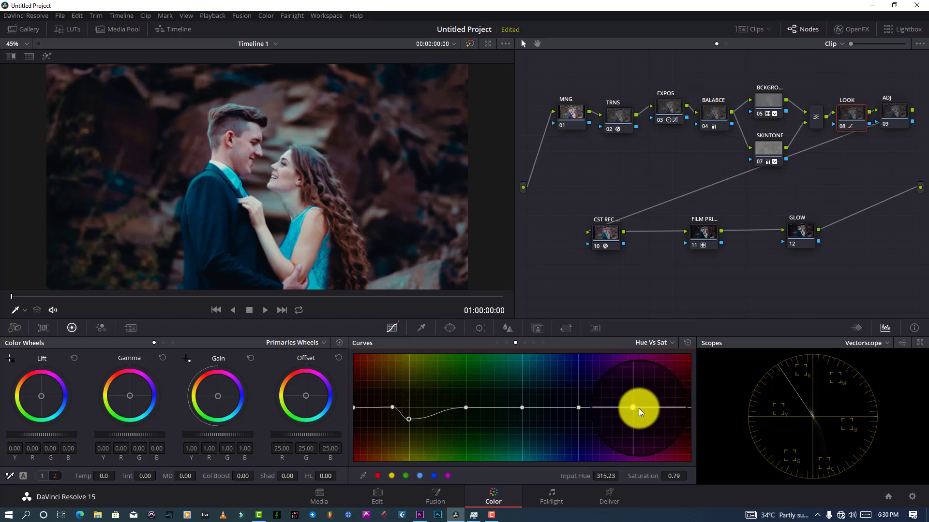
pyautogui.moveTo(620, 410); pyautogui.dragTo(627, 430)
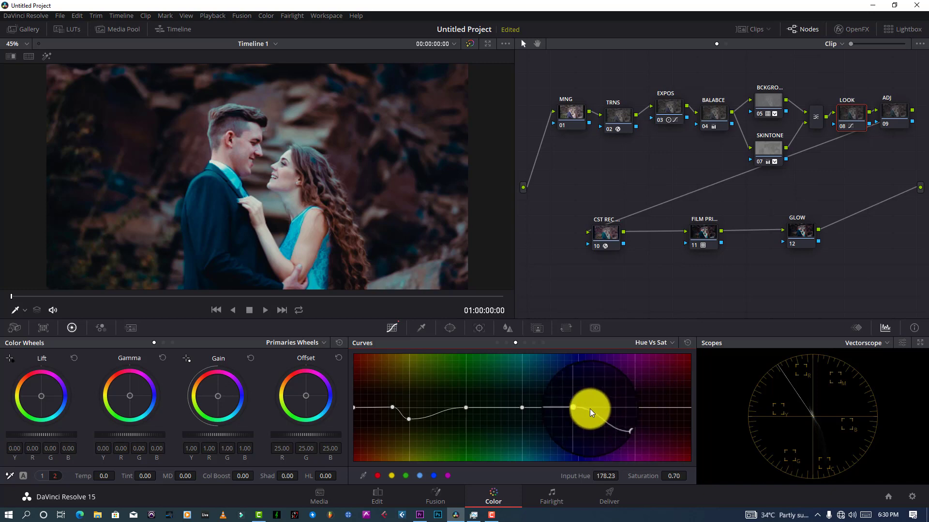
pyautogui.moveTo(575, 409); pyautogui.dragTo(521, 420)
pyautogui.click(524, 410)
pyautogui.moveTo(463, 407)
pyautogui.mouseDown()
pyautogui.moveTo(463, 425)
pyautogui.moveTo(466, 417)
pyautogui.mouseUp()
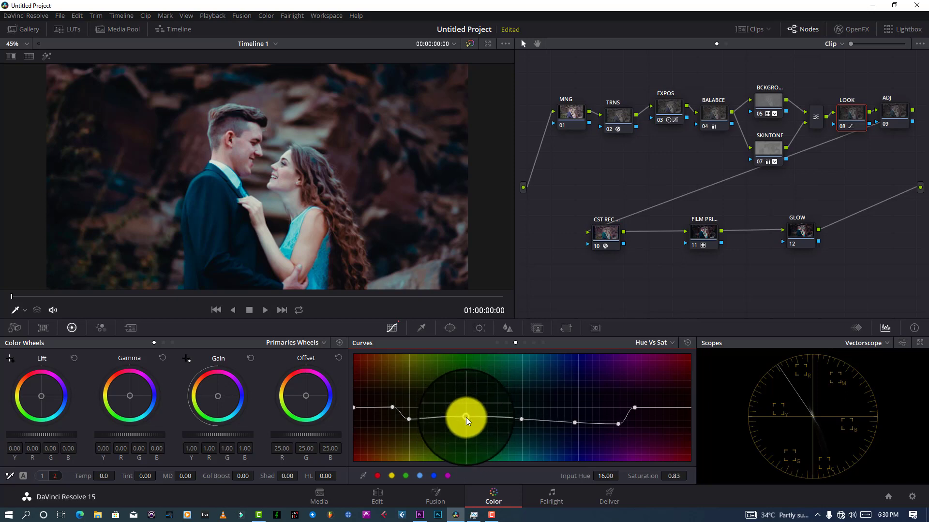
# - Level the lowered Hue Vs Sat points from yellow through blue at about 0.80 saturation, with the point before magenta at 0.81
pyautogui.click(408, 420)
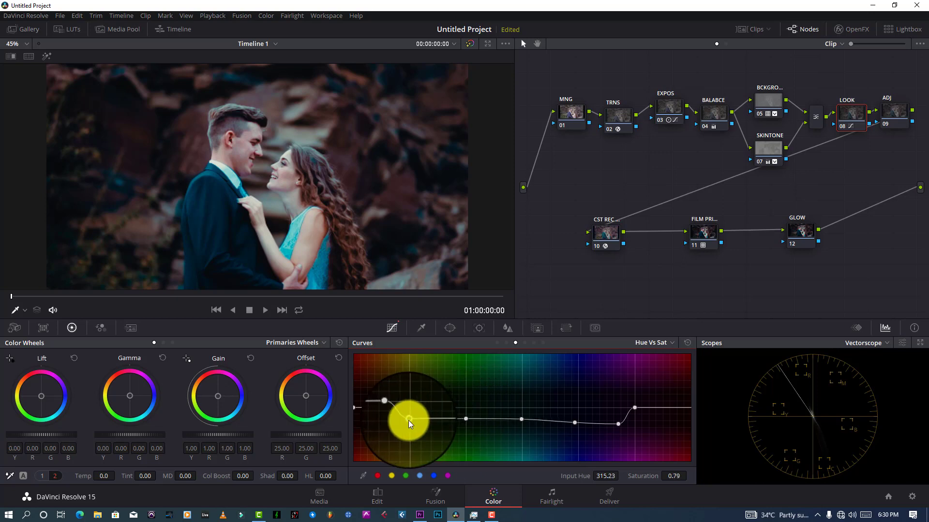
pyautogui.click(522, 419)
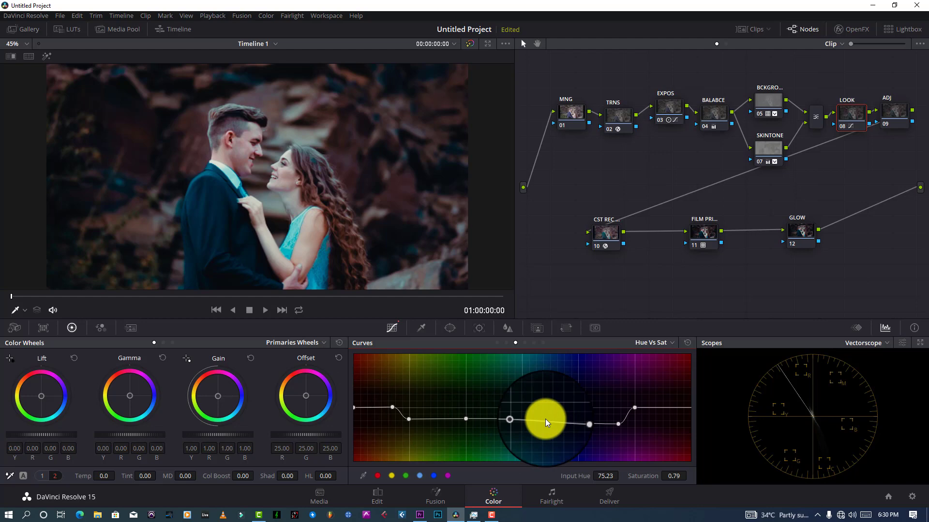
pyautogui.click(577, 419)
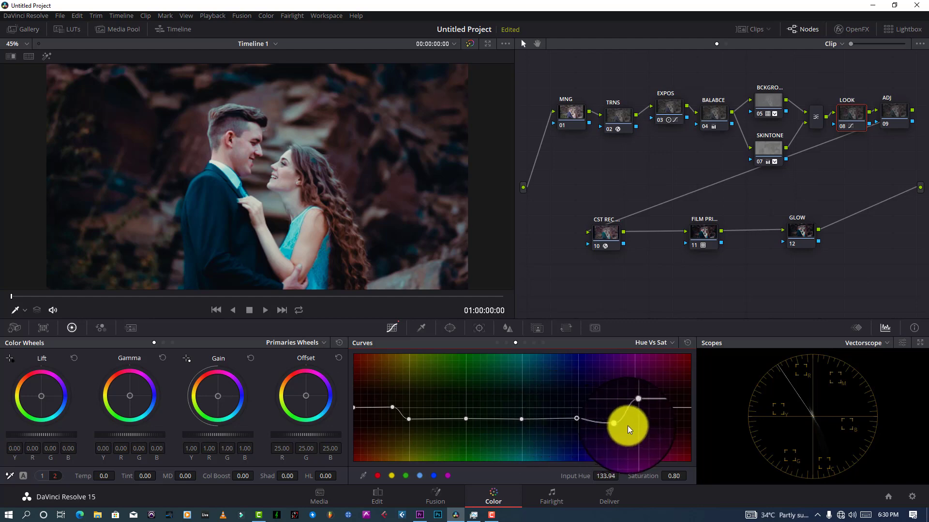
pyautogui.click(613, 419)
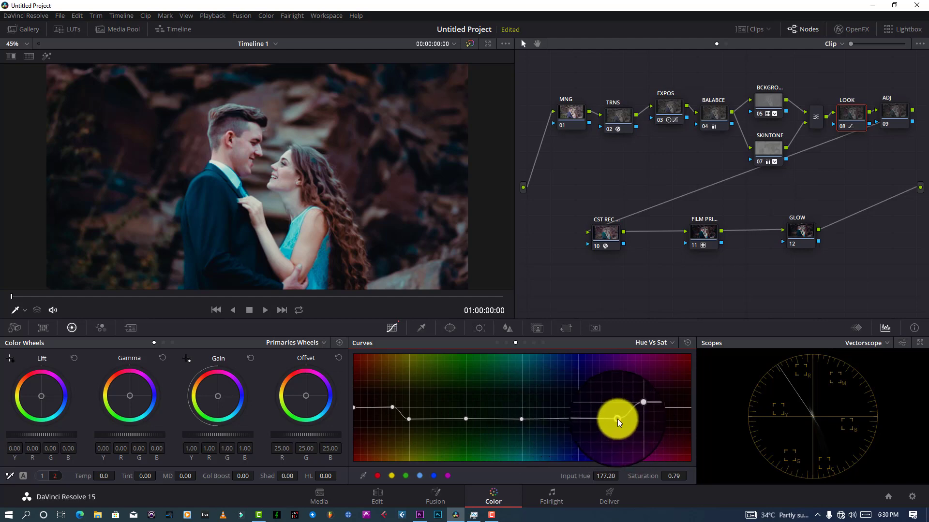
pyautogui.moveTo(617, 419); pyautogui.dragTo(618, 418)
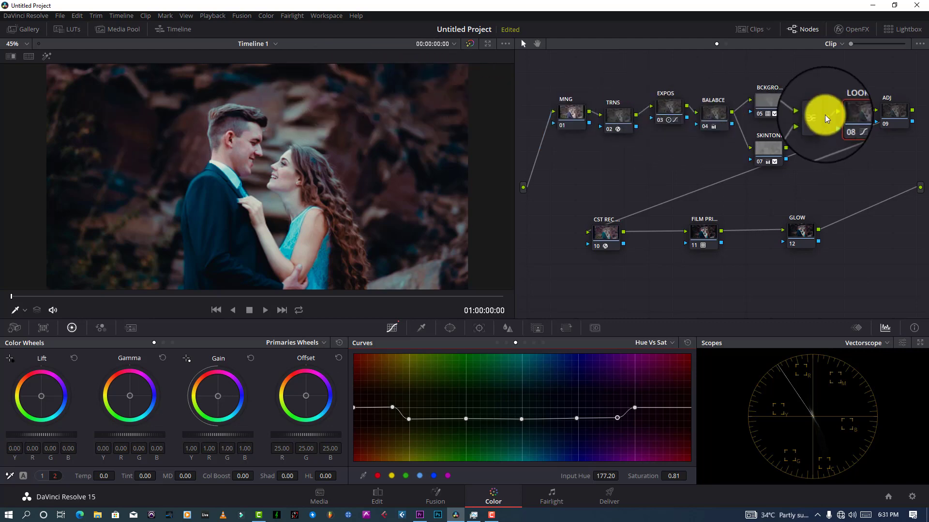
# - On the LOOK node's Hue Vs Lum curve, undo a stray magenta point and add control points for all six colours
pyautogui.click(663, 343)
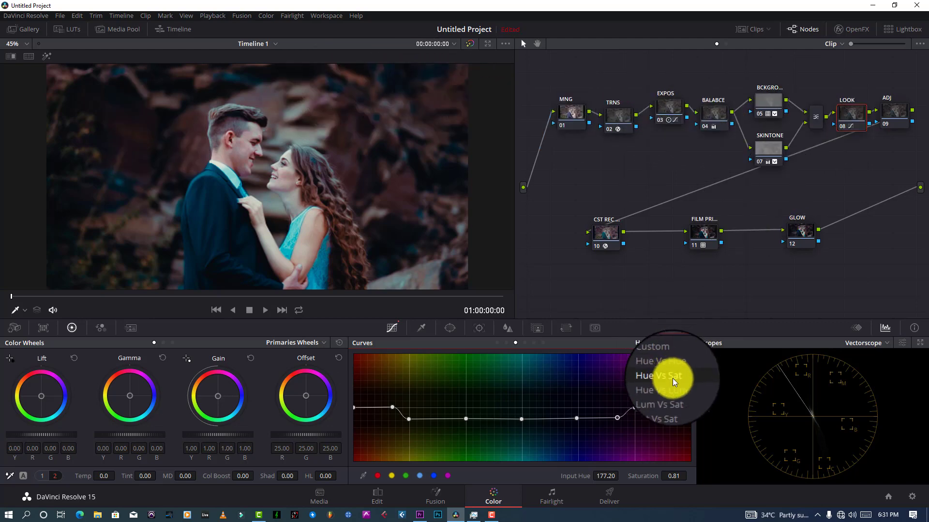
pyautogui.click(672, 390)
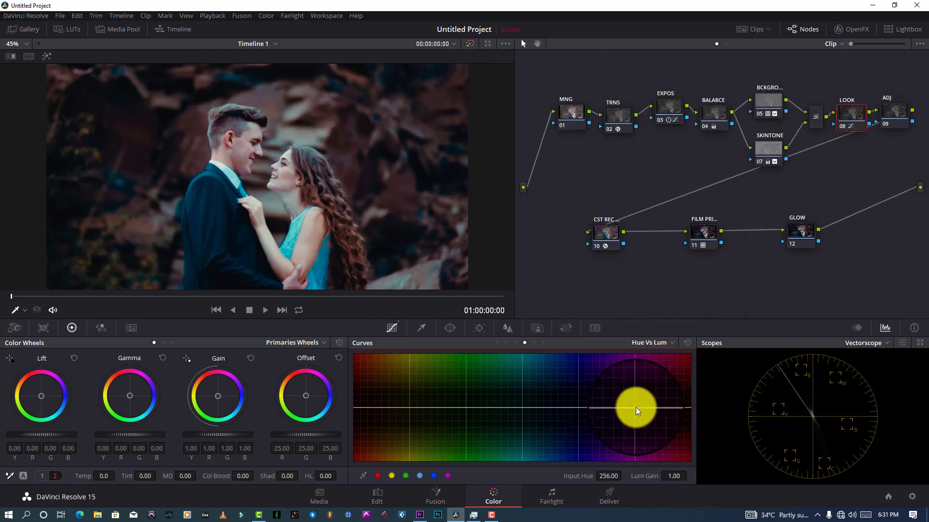
pyautogui.click(635, 407)
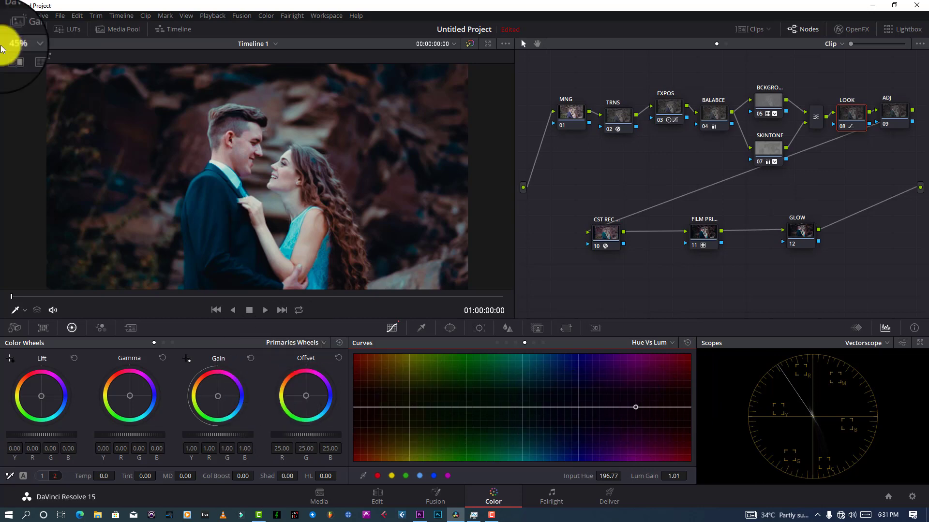
pyautogui.click(76, 15)
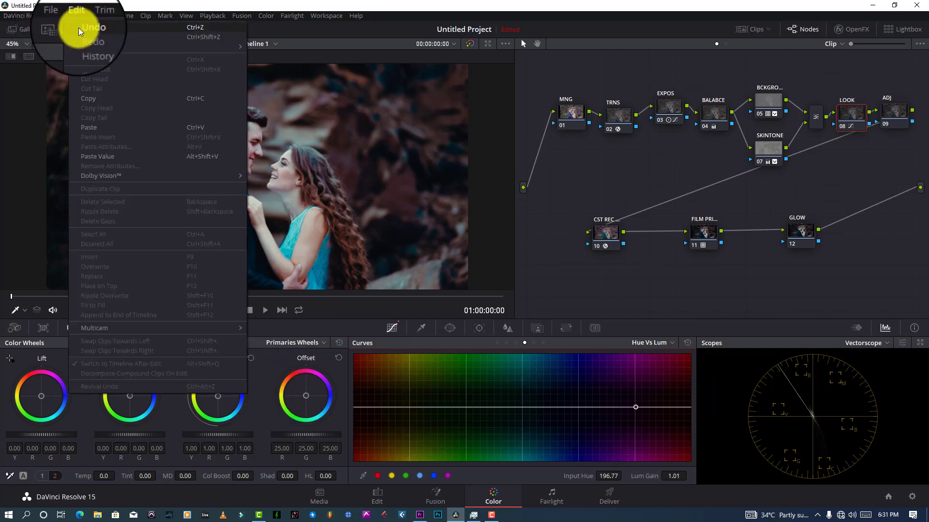
pyautogui.click(79, 28)
pyautogui.click(391, 476)
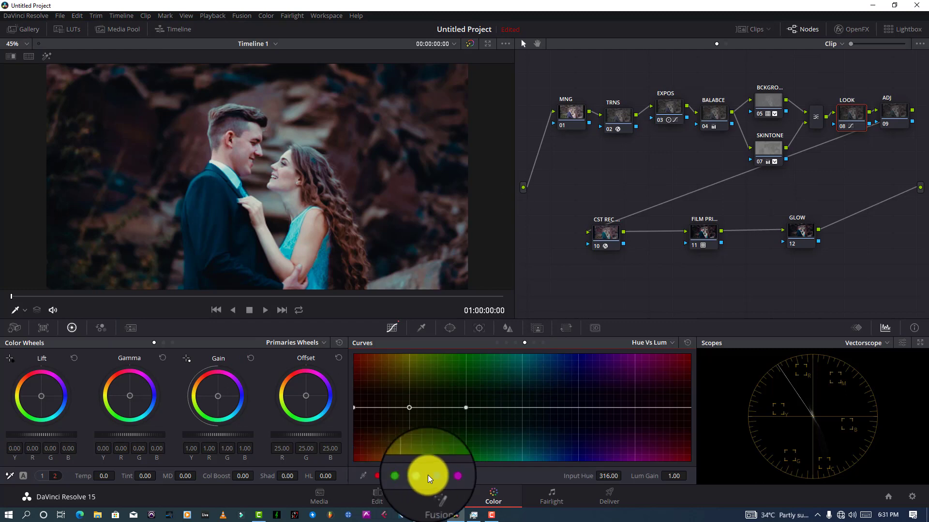
pyautogui.click(435, 476)
# - Anchor the Hue Vs Lum curve between red and yellow, then lower yellow and cyan to 0.82, green to 0.81, and blue through near-magenta slightly
pyautogui.click(412, 407)
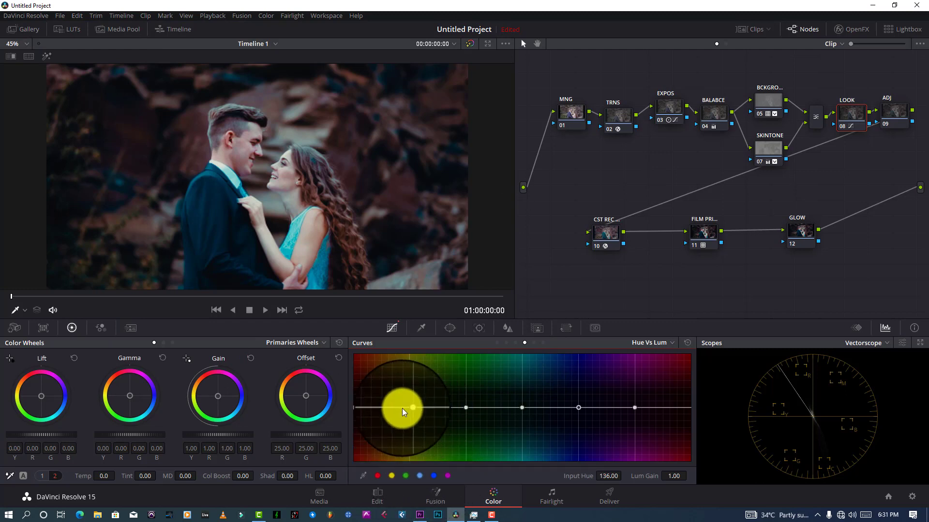
pyautogui.click(397, 409)
pyautogui.moveTo(410, 408); pyautogui.dragTo(411, 416)
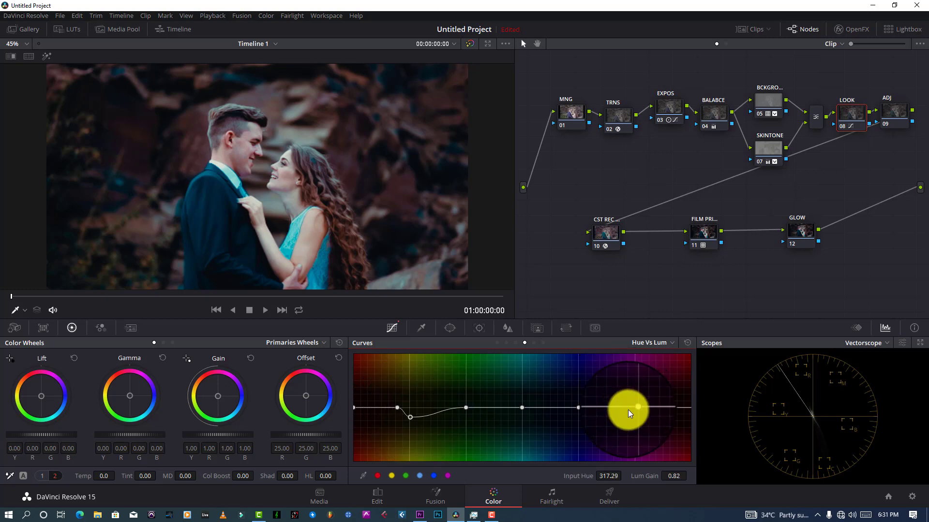
pyautogui.moveTo(628, 407); pyautogui.dragTo(578, 417)
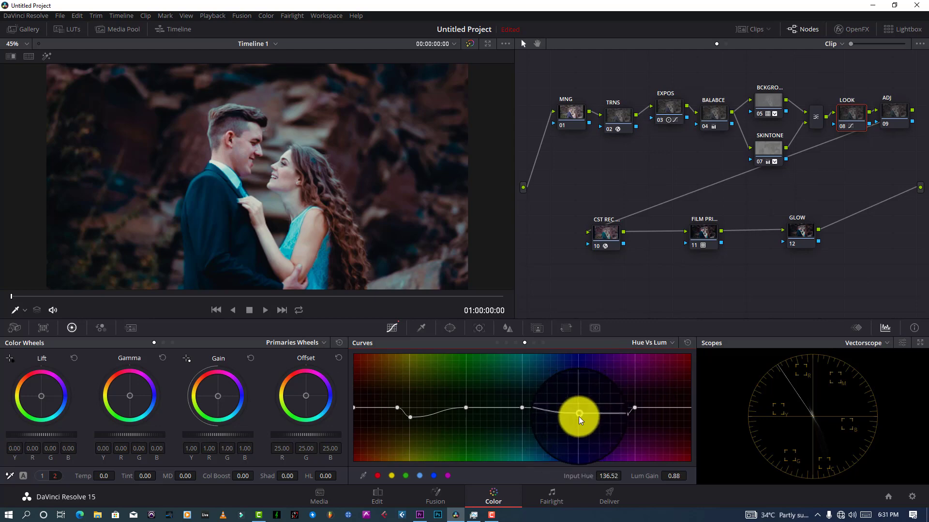
pyautogui.click(522, 408)
pyautogui.moveTo(521, 408); pyautogui.dragTo(522, 416)
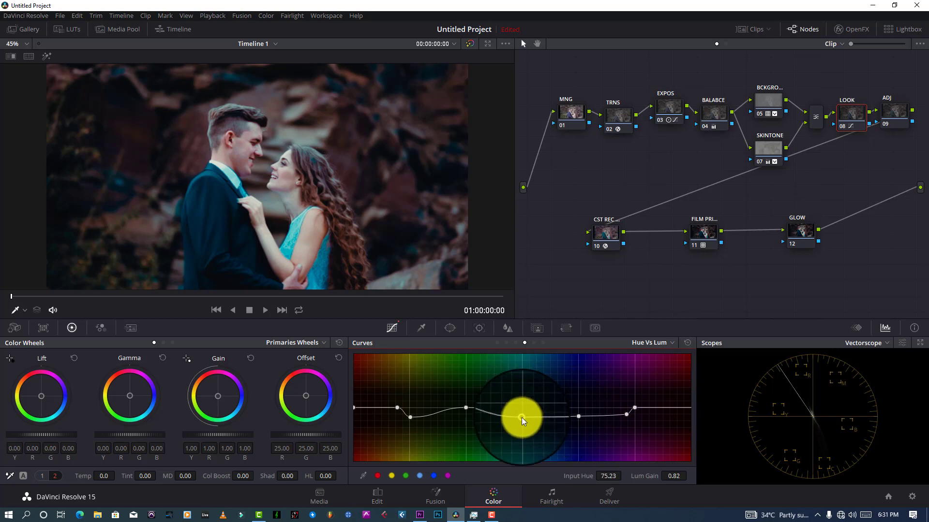
pyautogui.moveTo(467, 409); pyautogui.dragTo(467, 417)
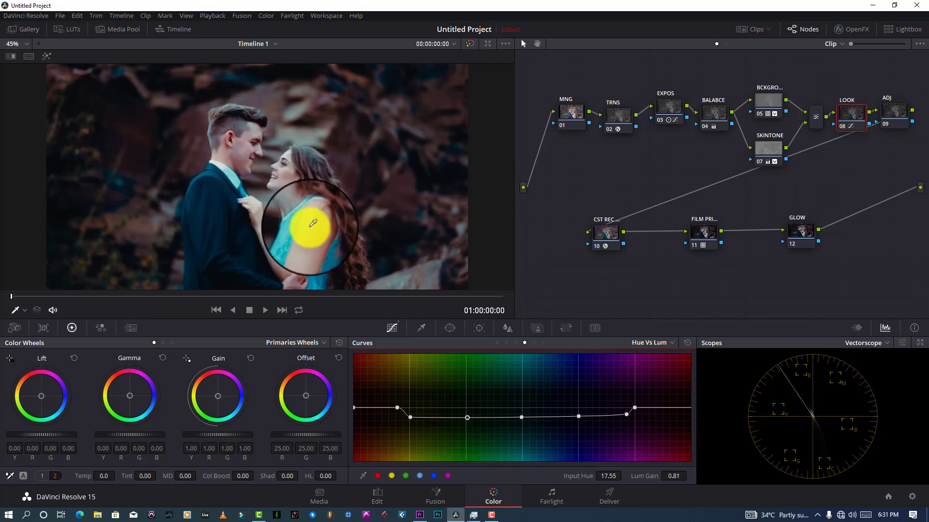
# - Toggle the LOOK node off and on to compare the image with and without its grade
pyautogui.click(839, 129)
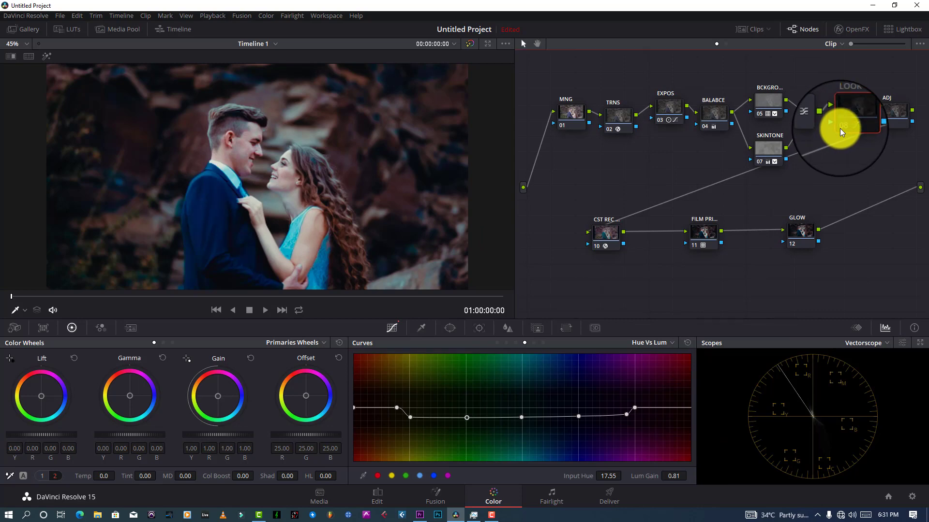
pyautogui.click(840, 129)
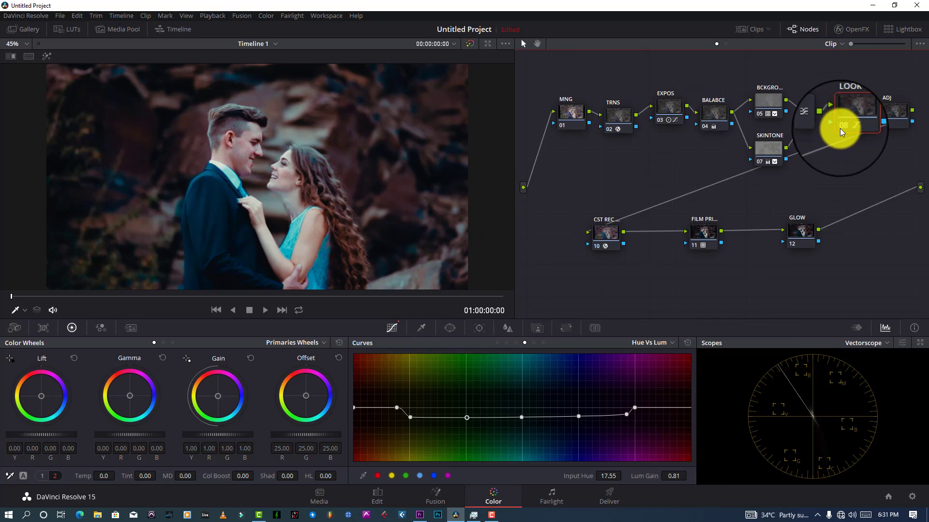
pyautogui.click(839, 129)
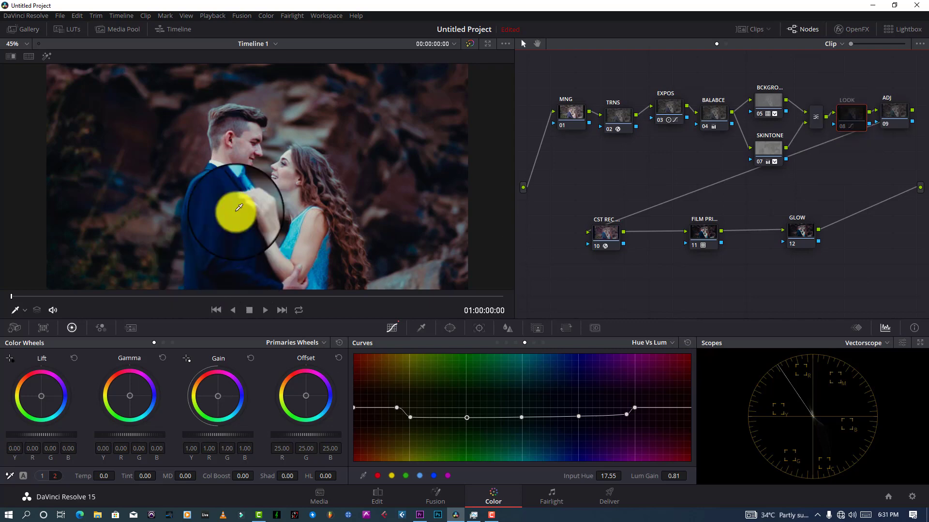
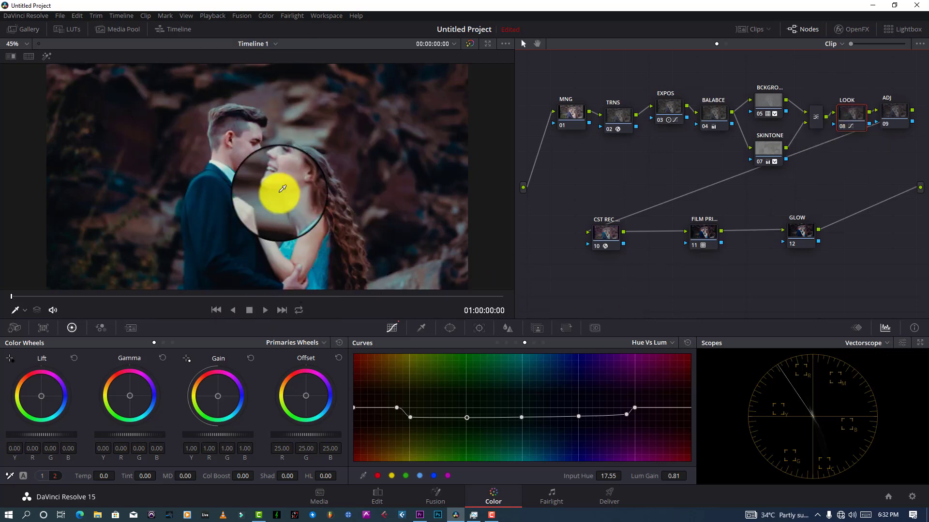
# - On the LOOK node's Lum Vs Sat curve, anchor luminance 0.17 and lower the black end to 0.32 saturation
pyautogui.click(655, 348)
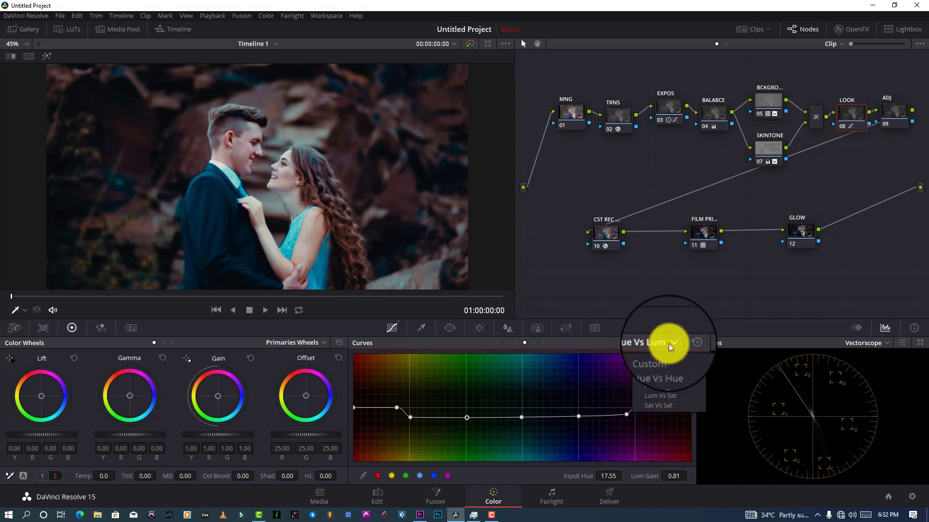
pyautogui.click(667, 396)
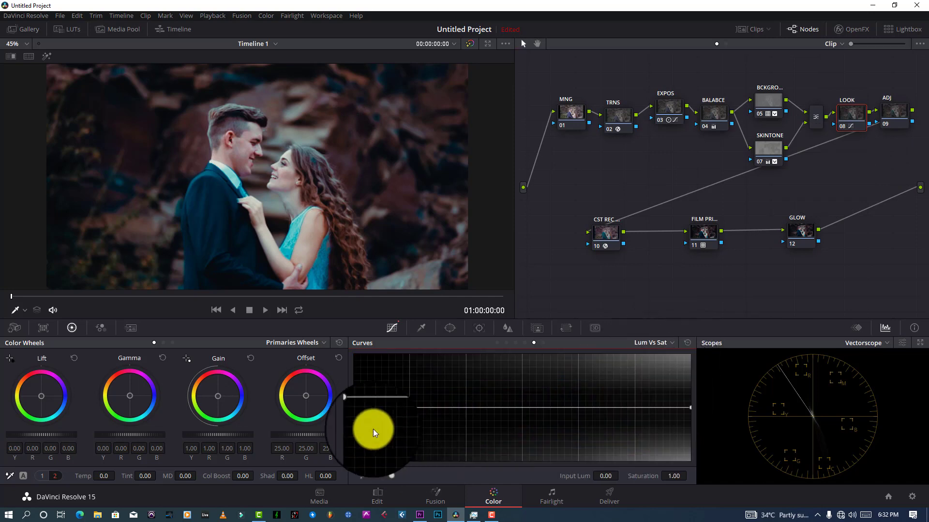
pyautogui.click(410, 408)
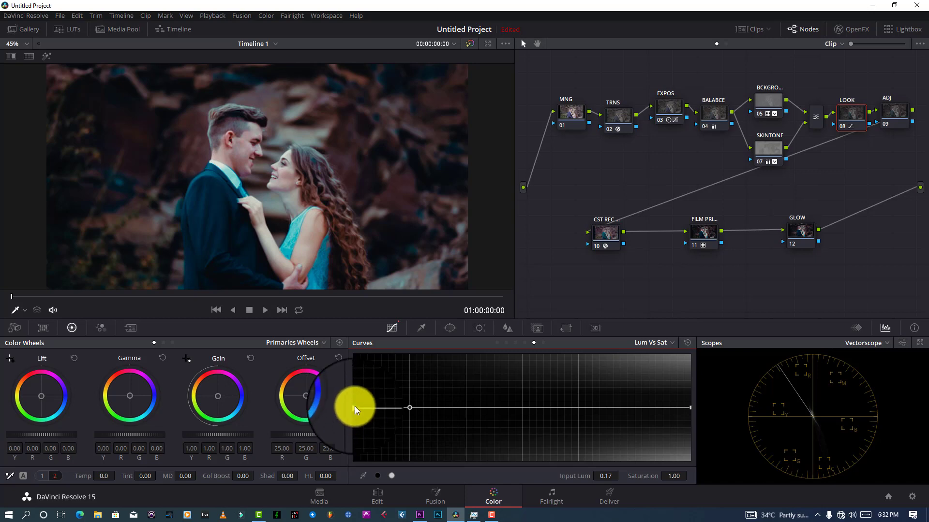
pyautogui.moveTo(355, 406); pyautogui.dragTo(351, 444)
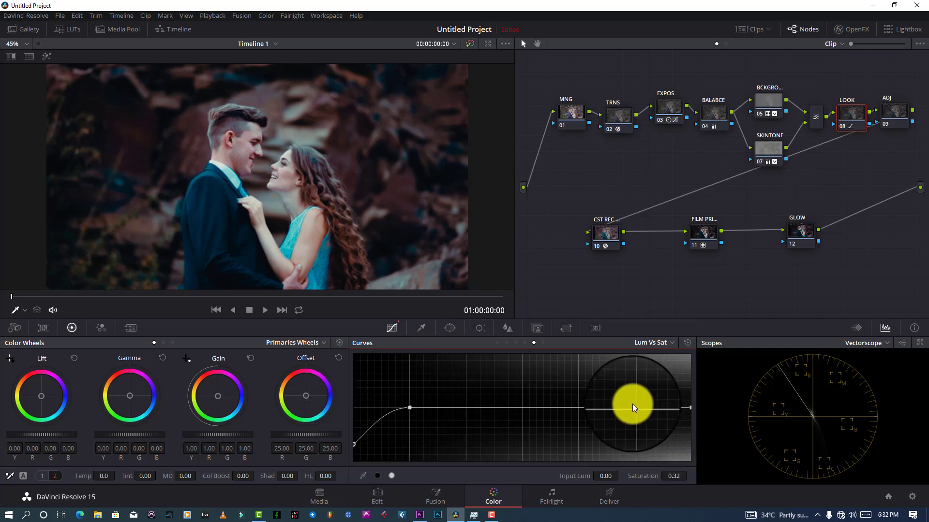
# - Anchor the Lum Vs Sat curve at luminance 0.83, lower the white end to 0.72 and set the black end to 0.49
pyautogui.click(635, 407)
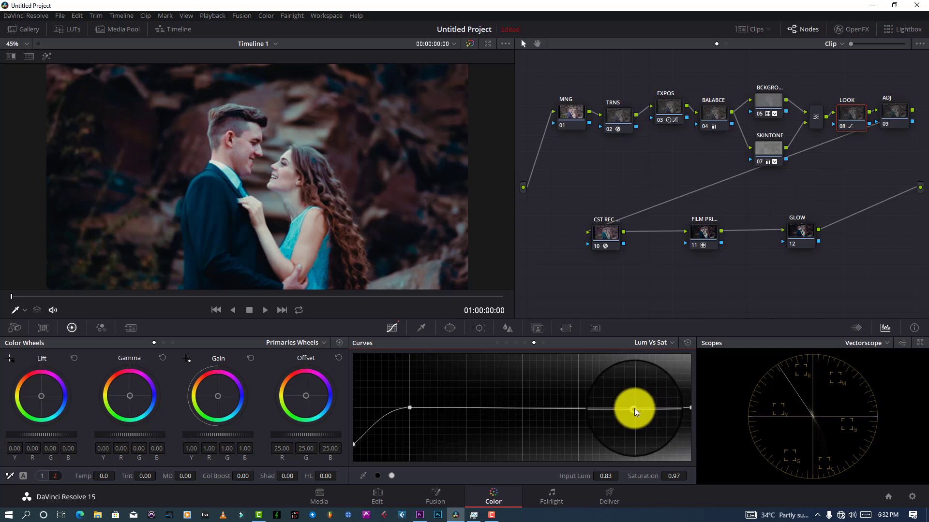
pyautogui.click(690, 409)
pyautogui.moveTo(692, 409)
pyautogui.mouseDown()
pyautogui.moveTo(687, 448)
pyautogui.moveTo(688, 423)
pyautogui.mouseUp()
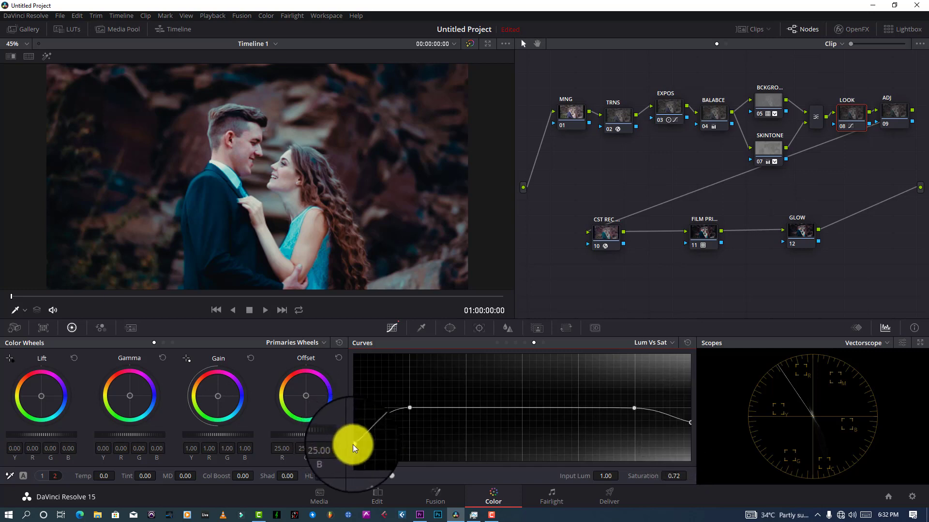
pyautogui.moveTo(353, 445); pyautogui.dragTo(354, 436)
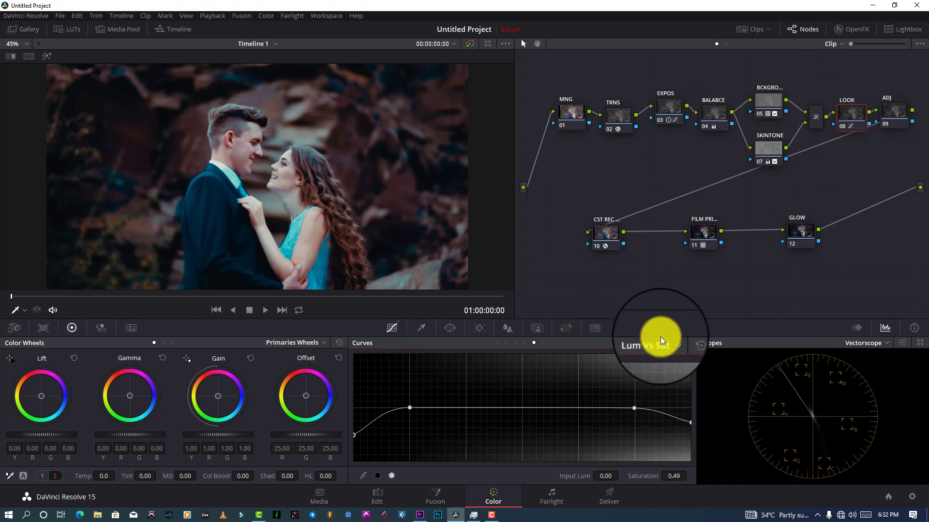
# - On the Sat Vs Sat curve, add an anchor in the low saturations and lower the zero-saturation end to 0.02
pyautogui.click(672, 343)
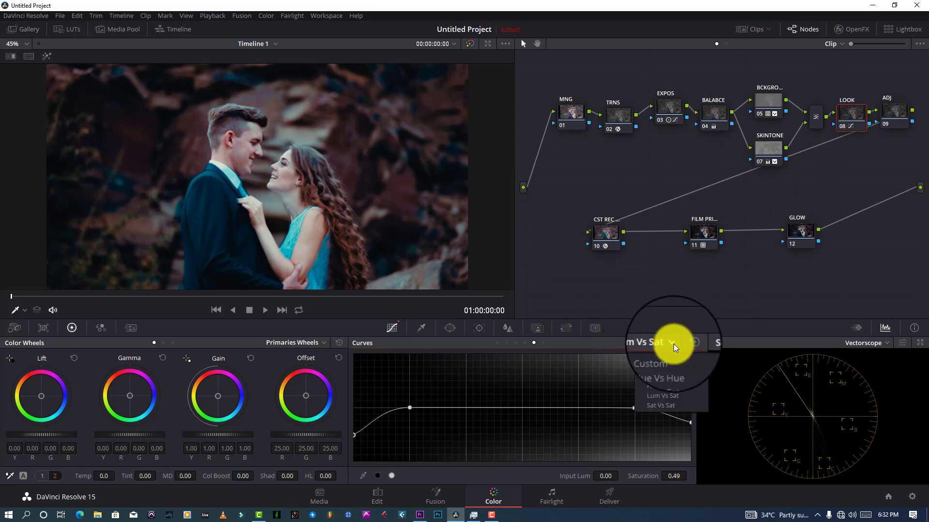
pyautogui.click(663, 408)
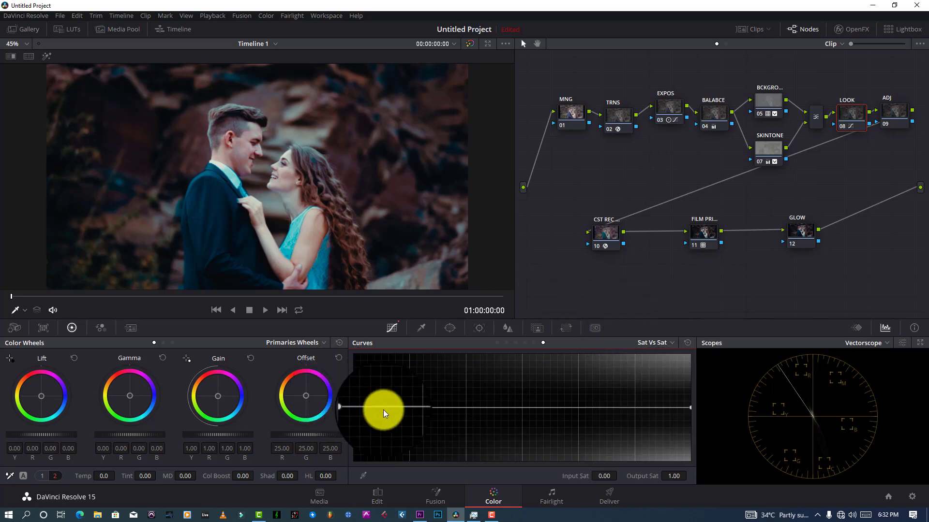
pyautogui.moveTo(393, 408); pyautogui.dragTo(358, 461)
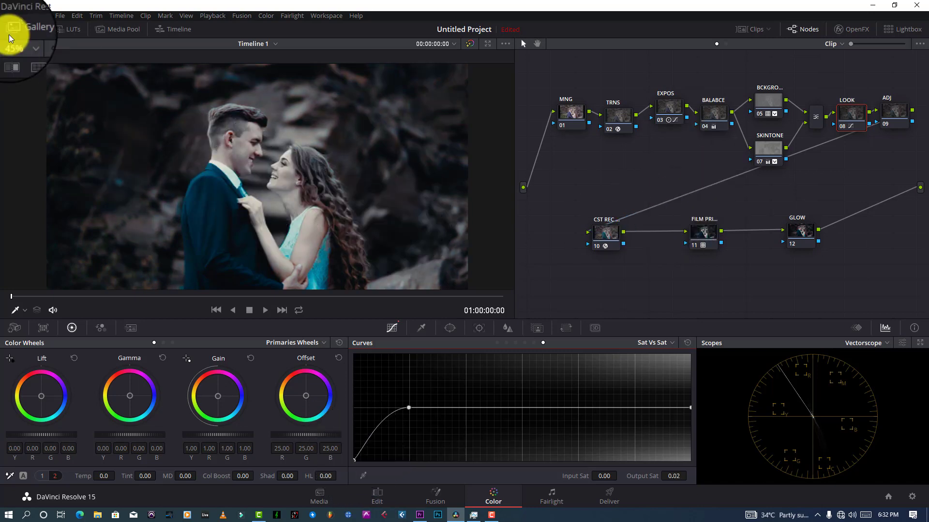
# - Undo the recent changes to the zero-saturation end of the Sat Vs Sat curve
pyautogui.click(77, 14)
pyautogui.click(81, 26)
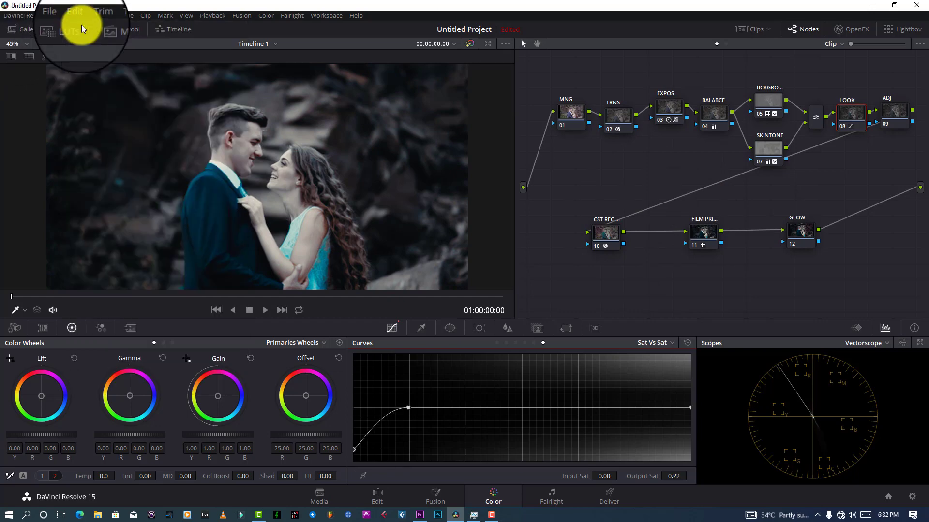
pyautogui.click(76, 15)
pyautogui.click(80, 23)
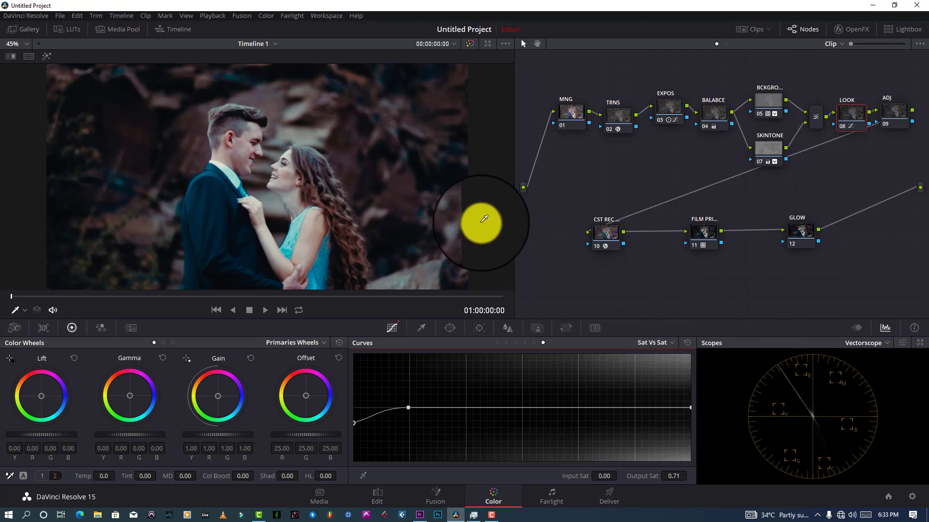
pyautogui.click(77, 15)
pyautogui.click(82, 27)
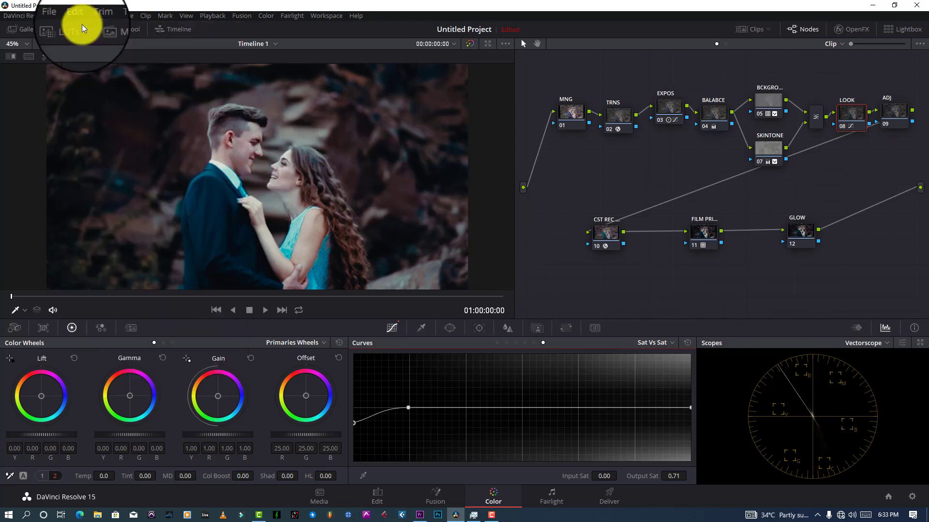
# - Flatten the Lum Vs Sat curve by raising its black end to 0.96 and its white end to 1.00
pyautogui.click(662, 346)
pyautogui.click(668, 382)
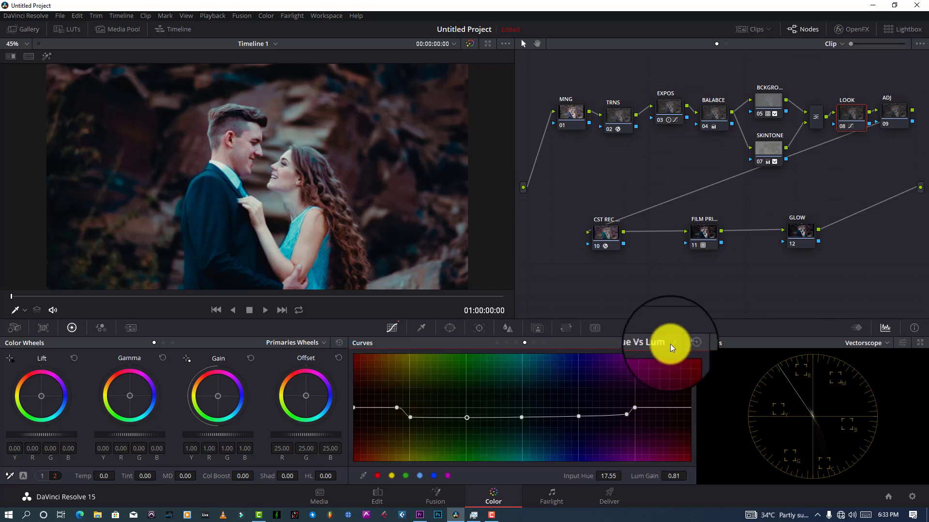
pyautogui.click(670, 346)
pyautogui.click(672, 396)
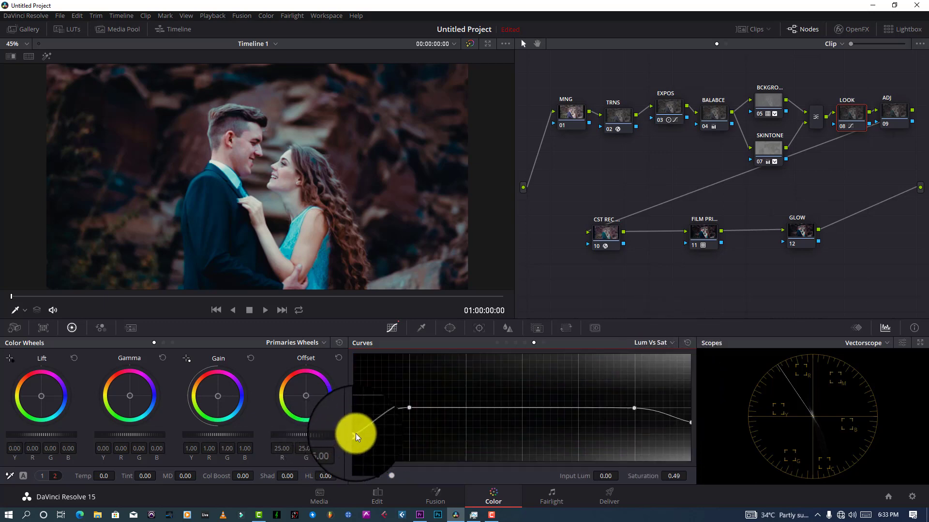
pyautogui.moveTo(355, 434); pyautogui.dragTo(354, 410)
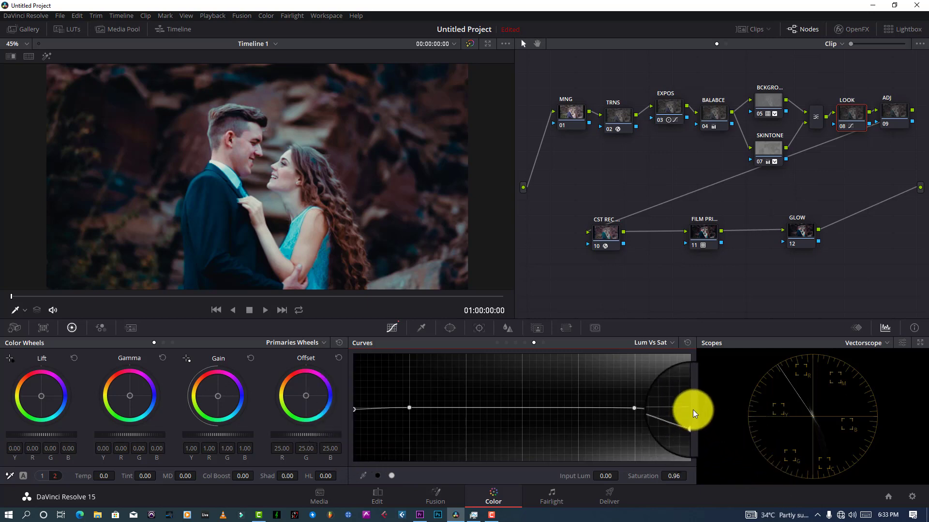
pyautogui.moveTo(690, 420); pyautogui.dragTo(692, 408)
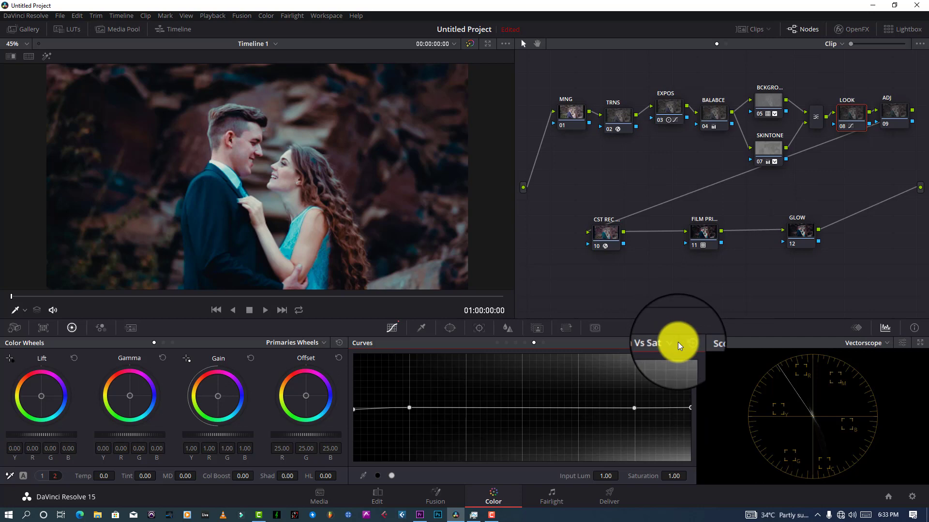
# - Add an anchor close to the zero-saturation end of the Sat Vs Sat curve and lower that end to 0.03
pyautogui.click(670, 342)
pyautogui.click(669, 406)
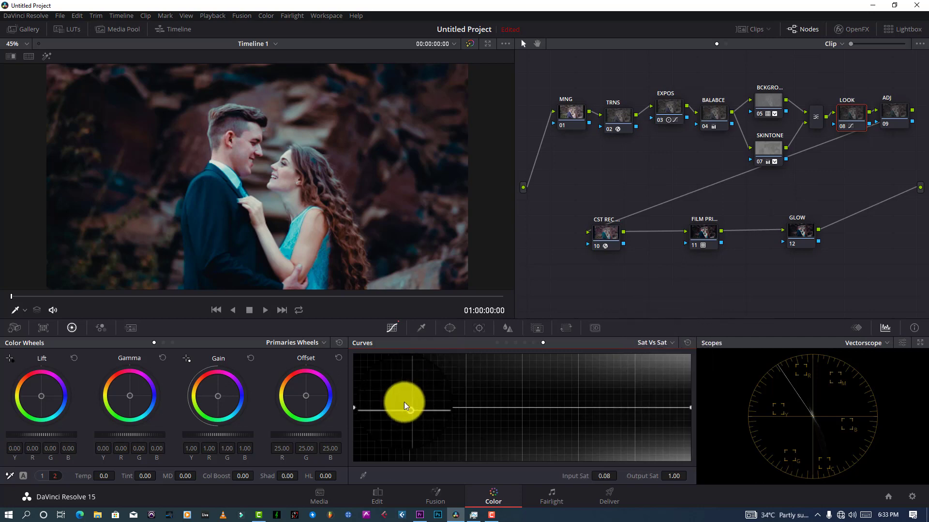
pyautogui.moveTo(370, 405); pyautogui.dragTo(343, 461)
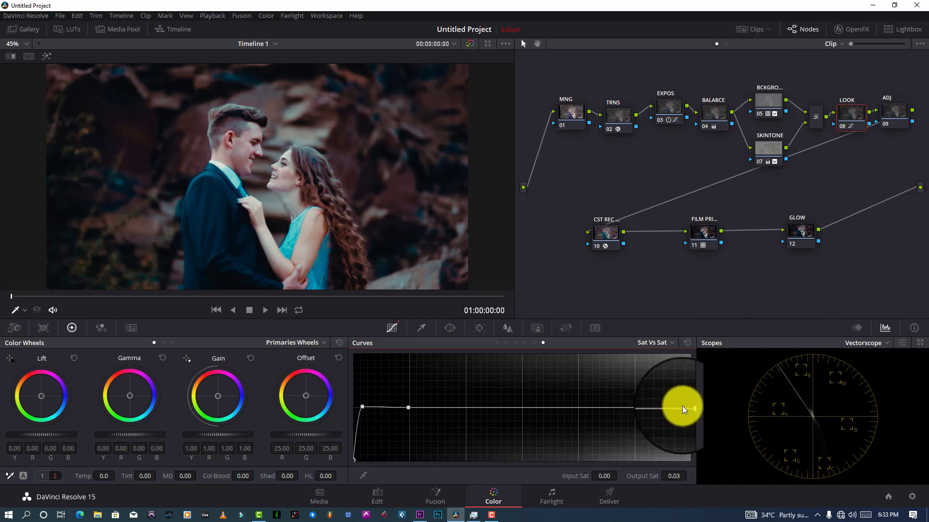
# - Try anchoring the Sat Vs Sat curve near its high-saturation end and lowering that end to 0.00, and undo it
pyautogui.moveTo(686, 405)
pyautogui.mouseDown()
pyautogui.moveTo(692, 470)
pyautogui.moveTo(685, 392)
pyautogui.mouseUp()
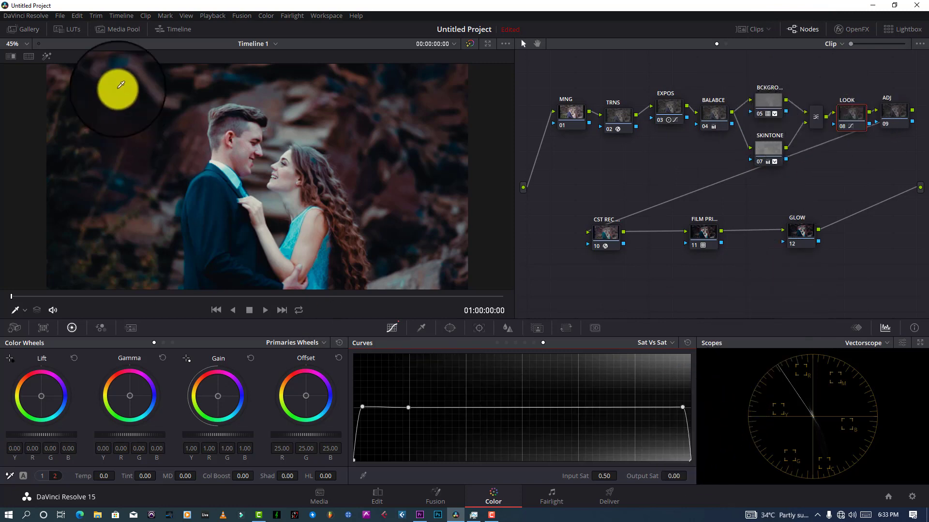
pyautogui.click(75, 16)
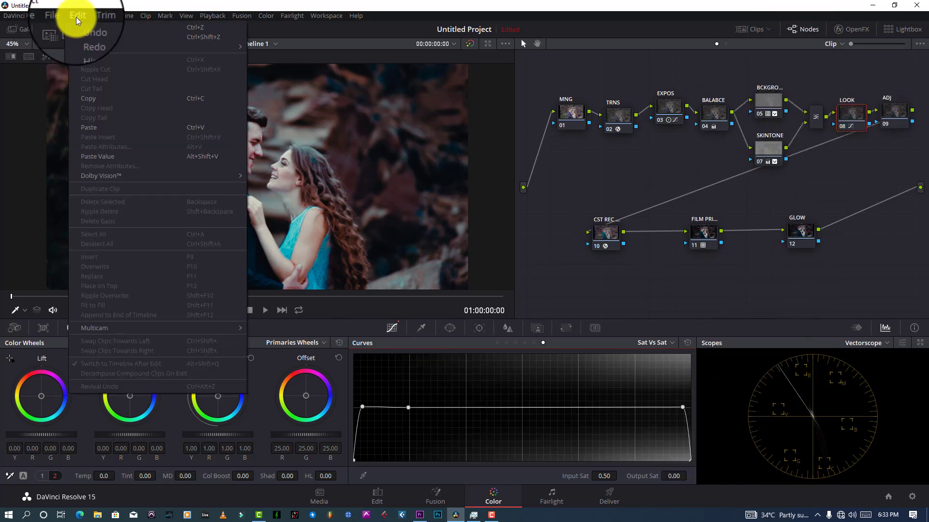
pyautogui.click(82, 24)
pyautogui.click(76, 18)
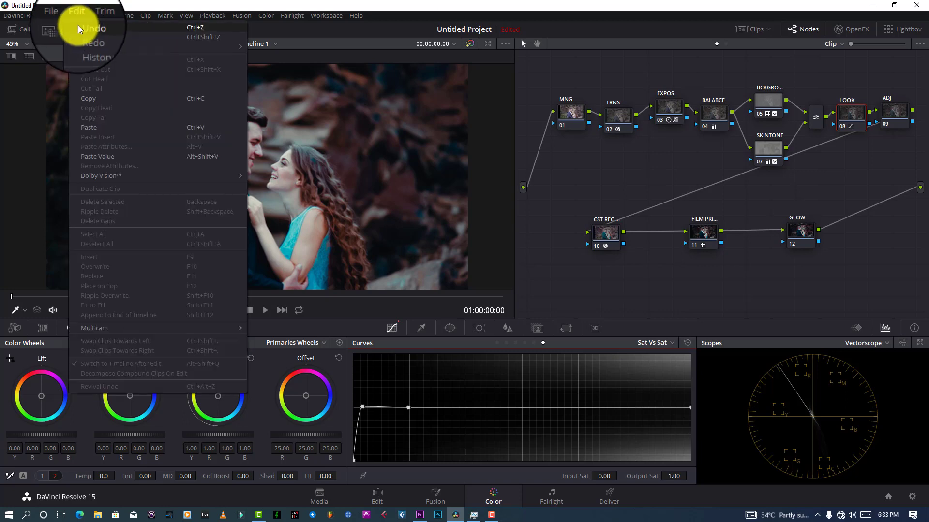
pyautogui.click(81, 27)
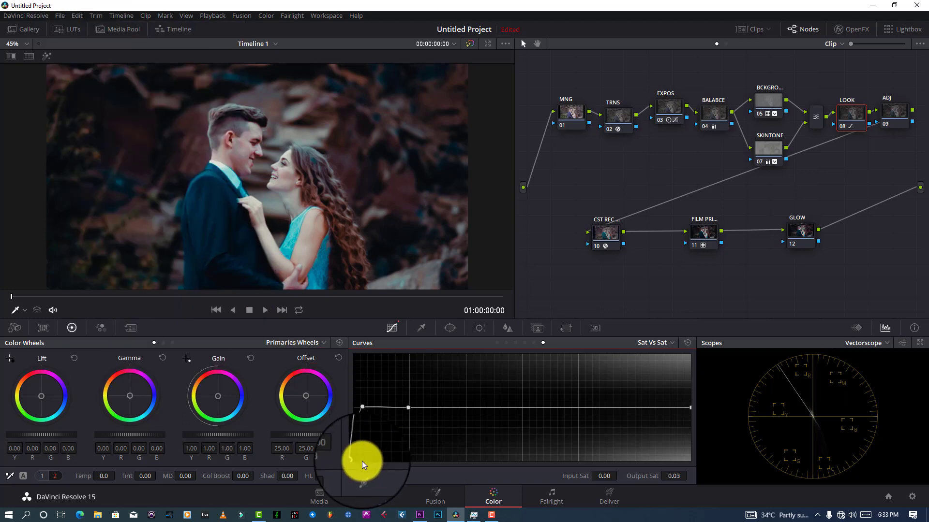
# - Raise the Sat Vs Sat curve's zero-saturation end partway, anchor it near the high-saturation end and lower that end to 0.90
pyautogui.moveTo(358, 460); pyautogui.dragTo(348, 425)
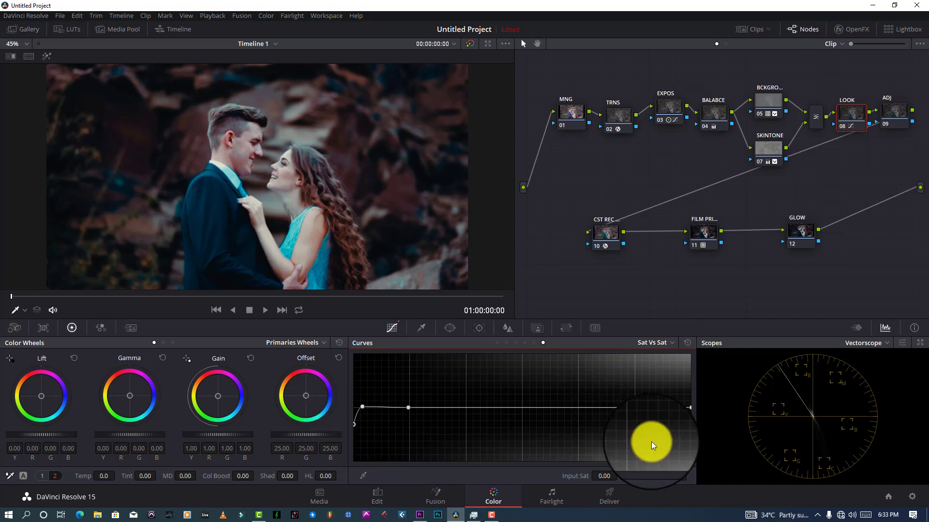
pyautogui.moveTo(678, 408); pyautogui.dragTo(685, 413)
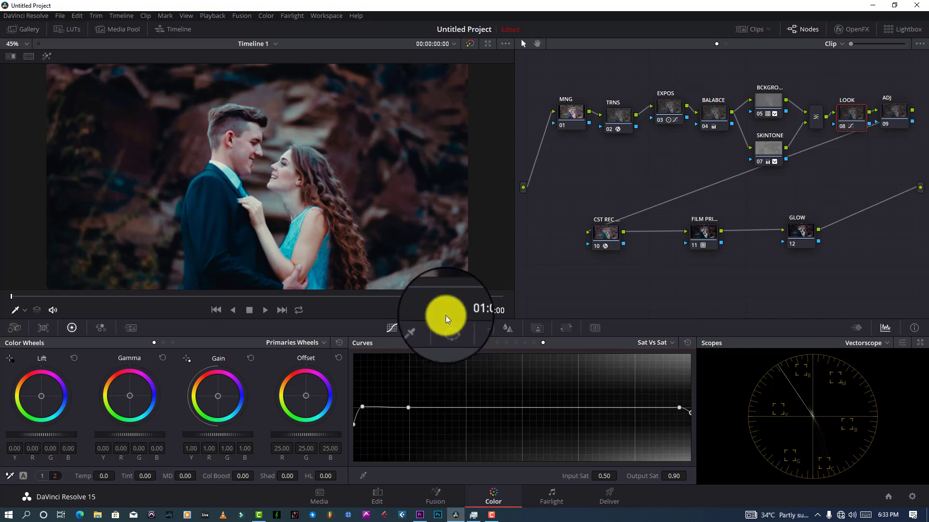
# - Compare the whole frame with the LOOK node disabled and enabled to judge the saturation changes
pyautogui.scroll(-3, 259, 182)
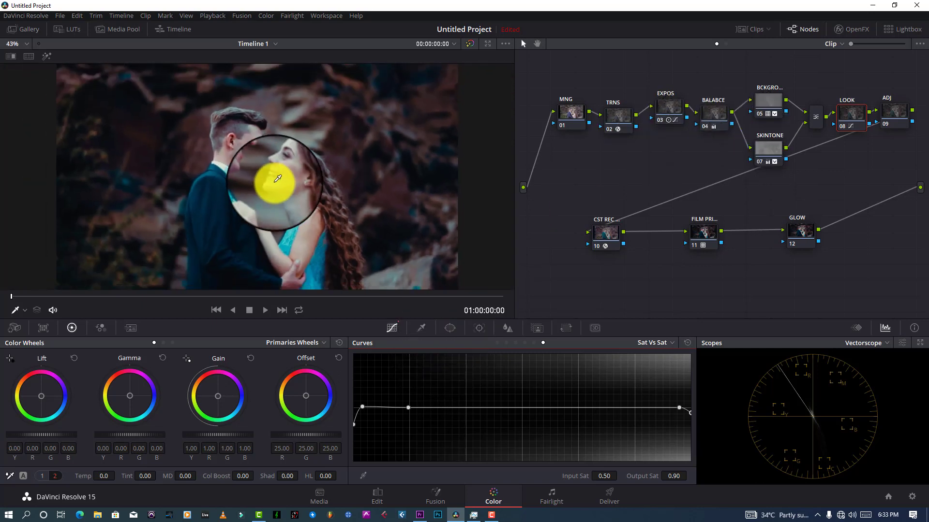
pyautogui.scroll(1, 277, 179)
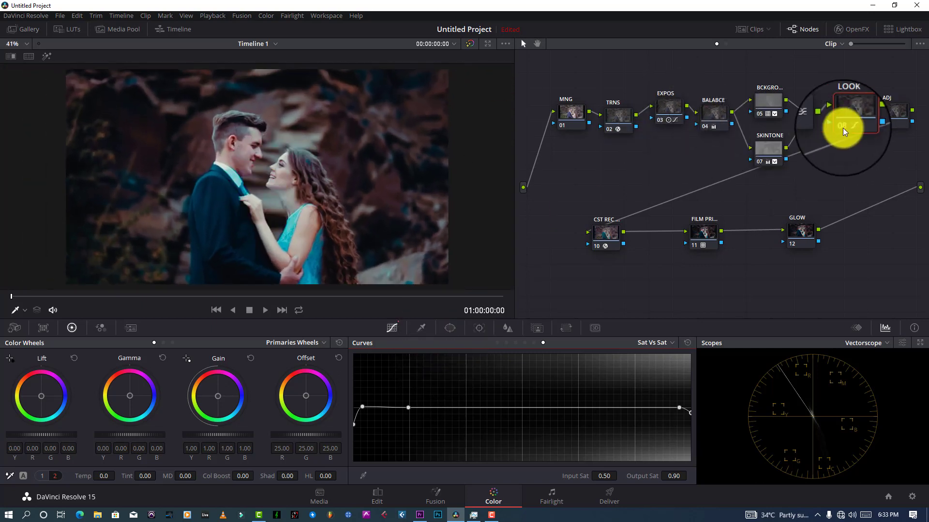
pyautogui.click(842, 127)
pyautogui.click(843, 128)
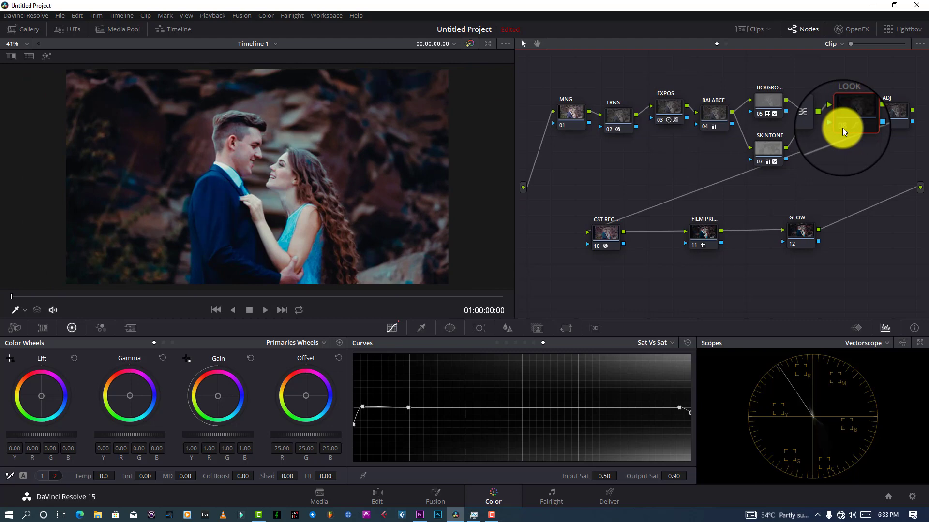
pyautogui.click(842, 128)
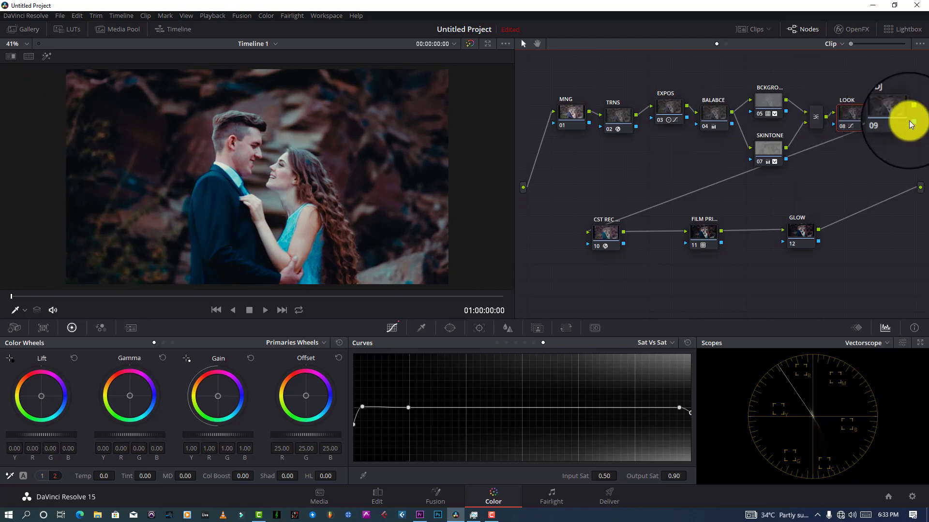
# - Apply the Orange and Teal Lowlight LUT to the ADJ node and set its Key Output gain to 0.200
pyautogui.click(894, 114)
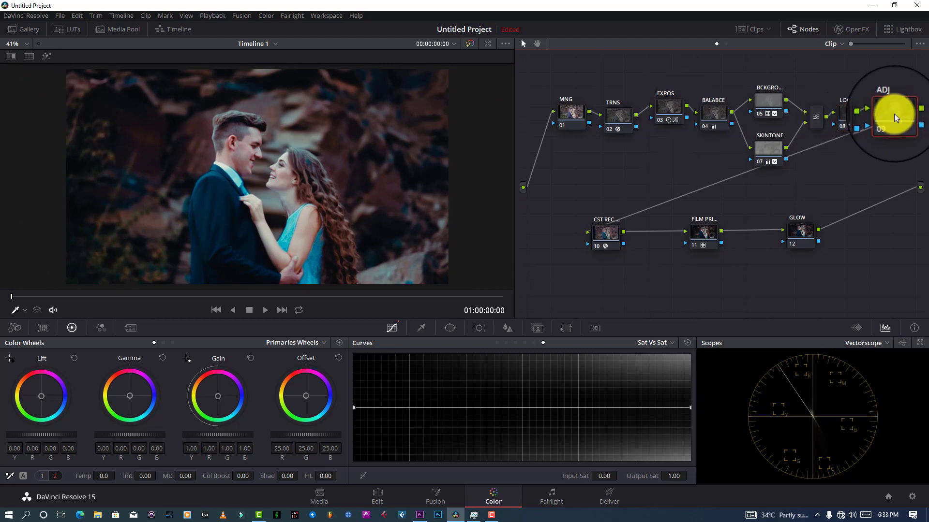
pyautogui.click(66, 29)
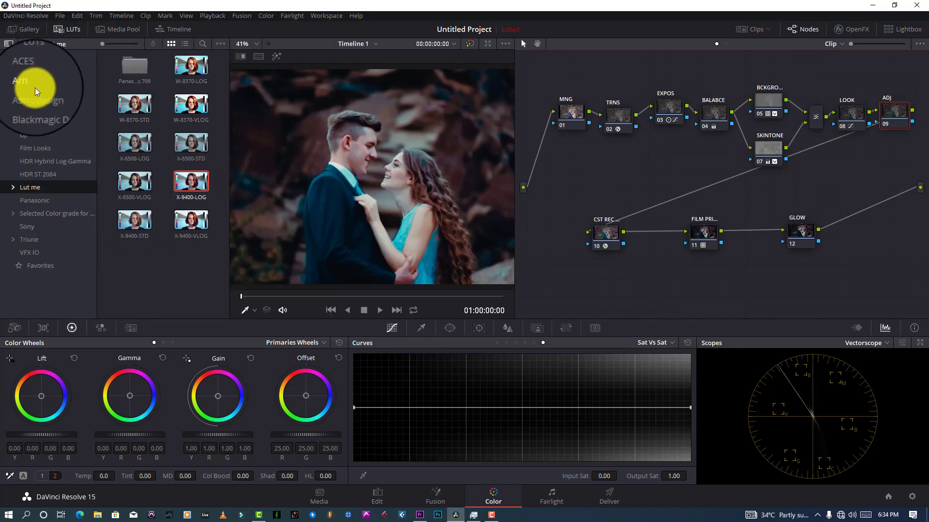
pyautogui.click(34, 212)
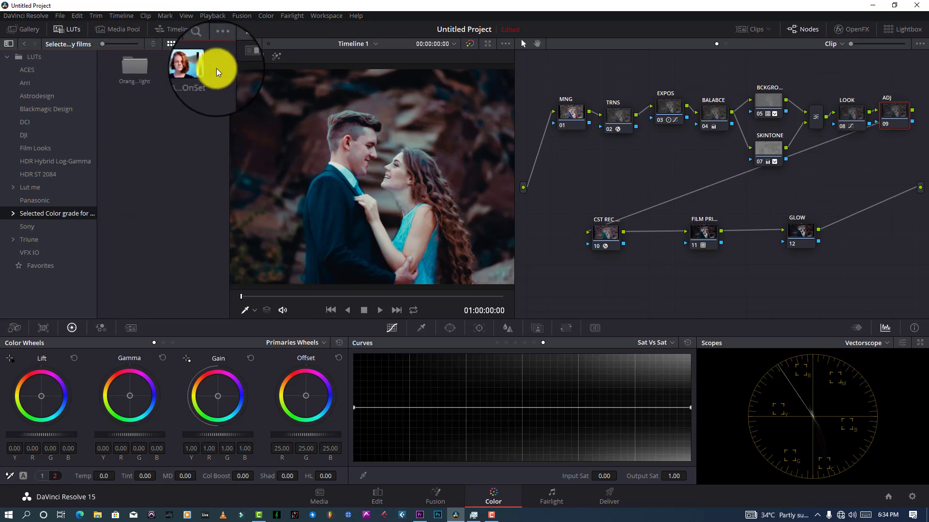
pyautogui.doubleClick(195, 65)
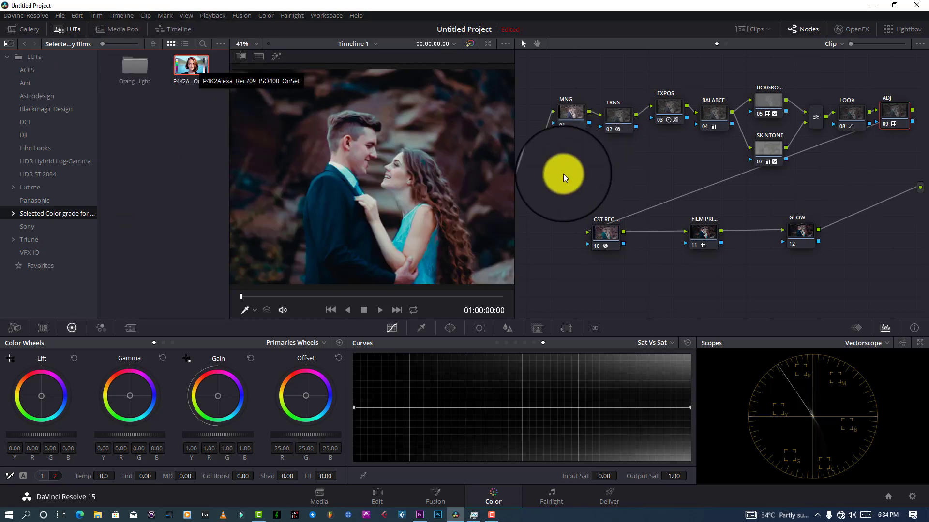
pyautogui.click(890, 115)
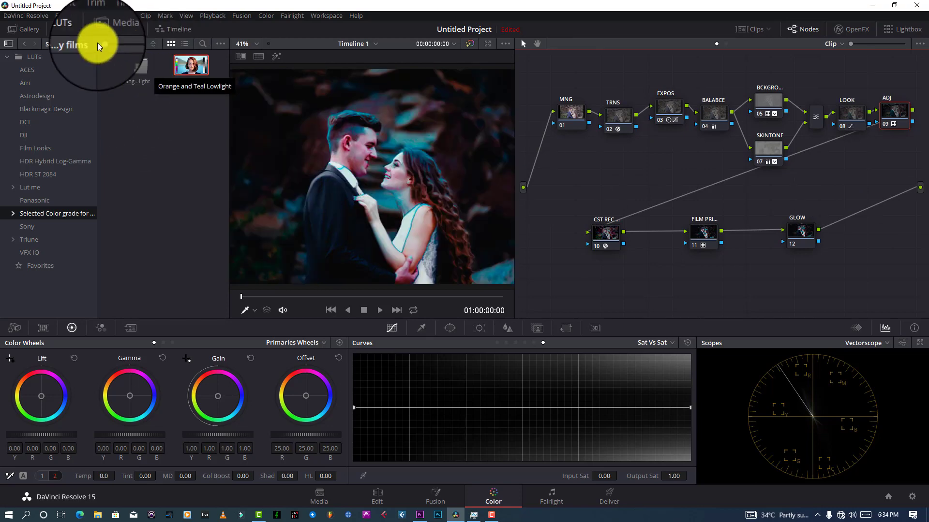
pyautogui.click(71, 29)
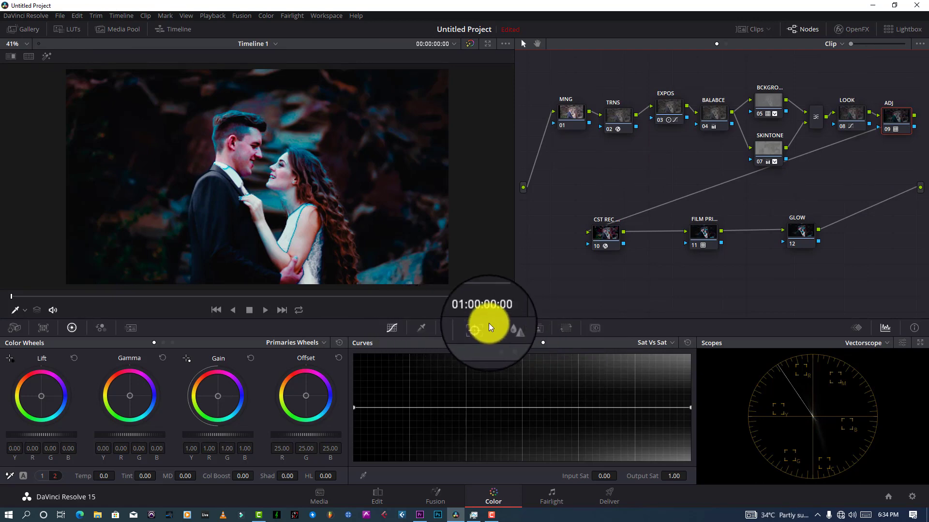
pyautogui.click(529, 329)
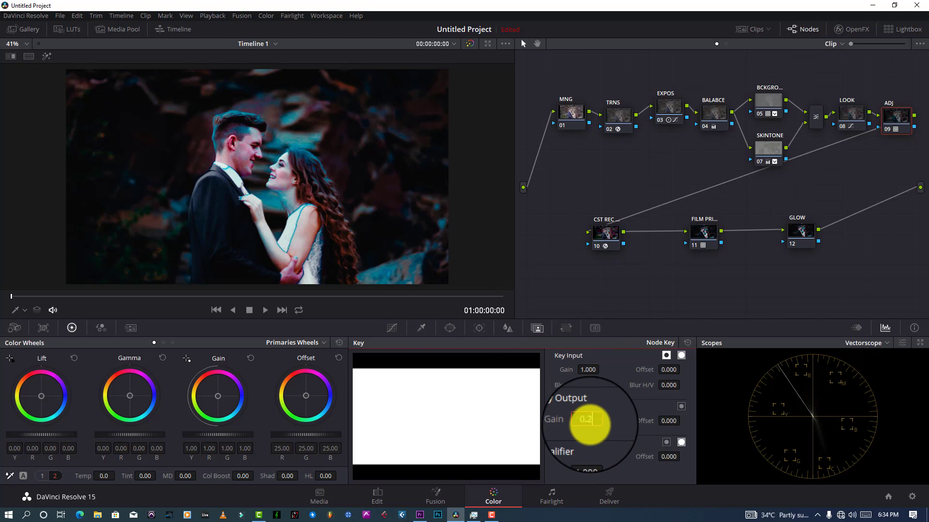
pyautogui.press('Return')
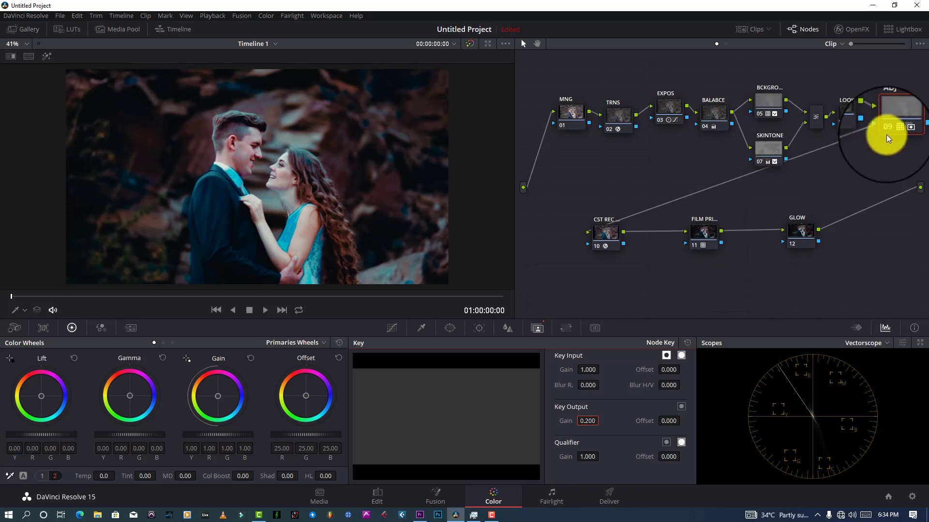
# - Compare the image with the ADJ node disabled and enabled, inspecting the couple up close, to judge the LUT's effect
pyautogui.hotkey('ctrl', 'd')
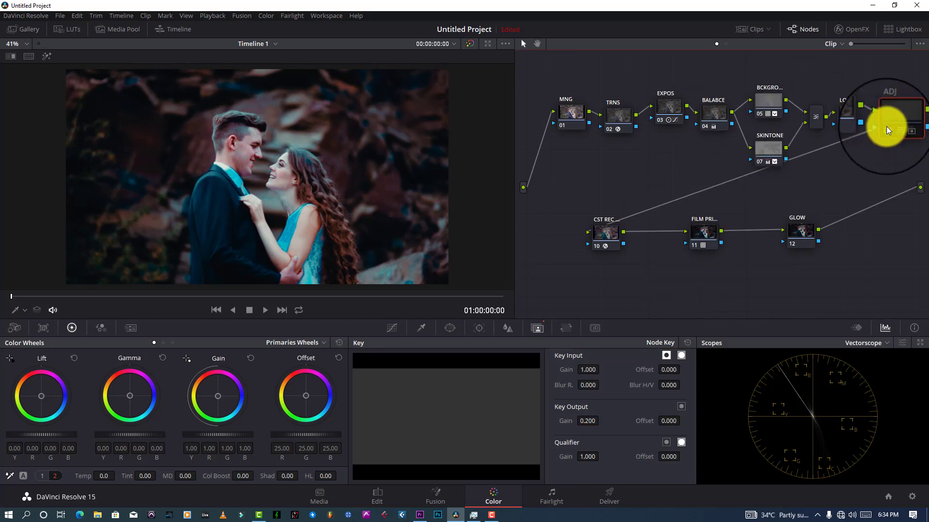
pyautogui.hotkey('ctrl', 'd')
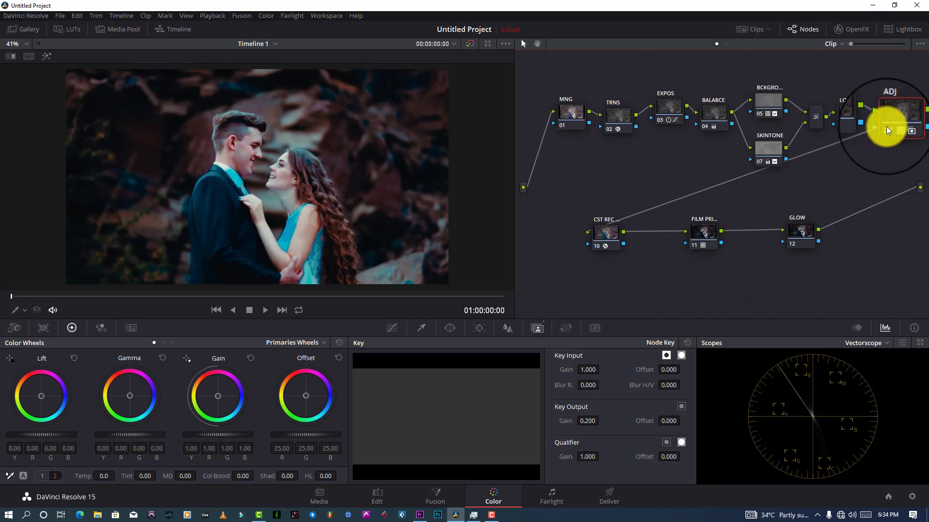
pyautogui.hotkey('ctrl', 'd')
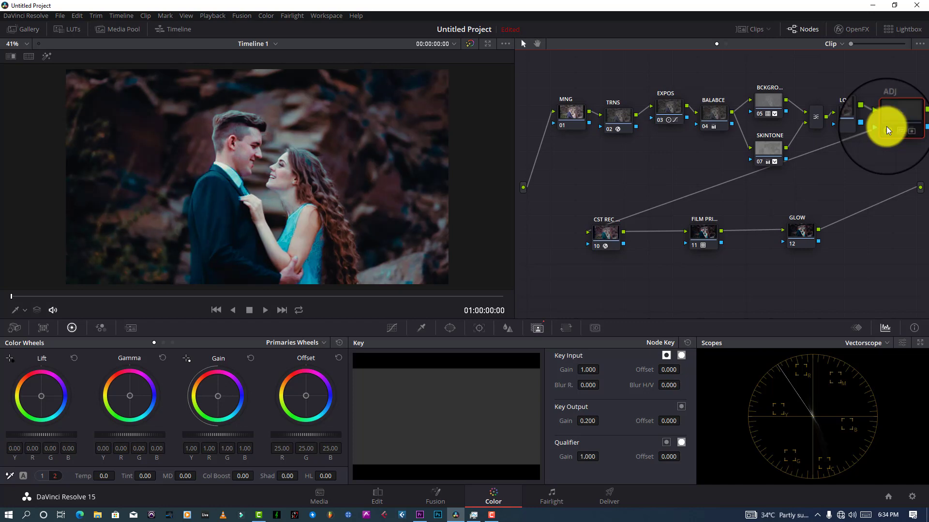
pyautogui.hotkey('ctrl', 'd')
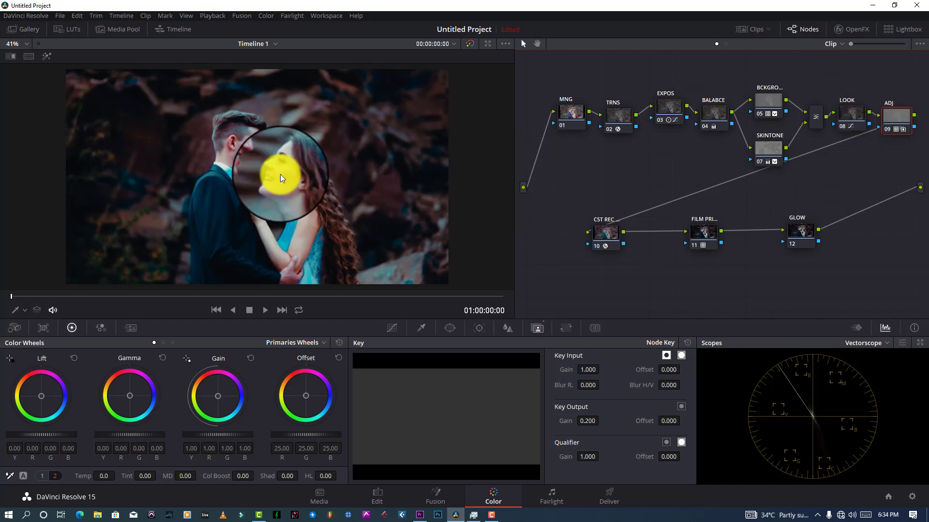
pyautogui.scroll(4, 282, 174)
pyautogui.scroll(-4, 301, 231)
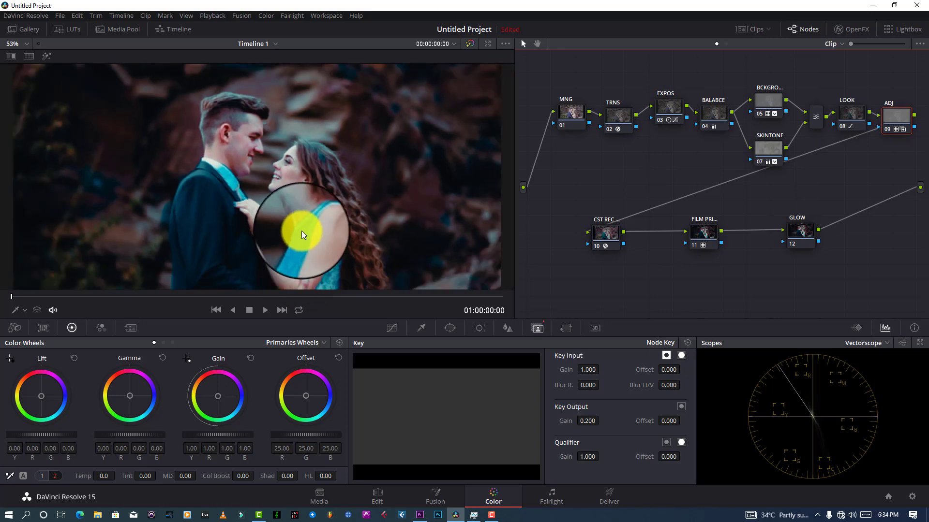
pyautogui.scroll(1, 300, 227)
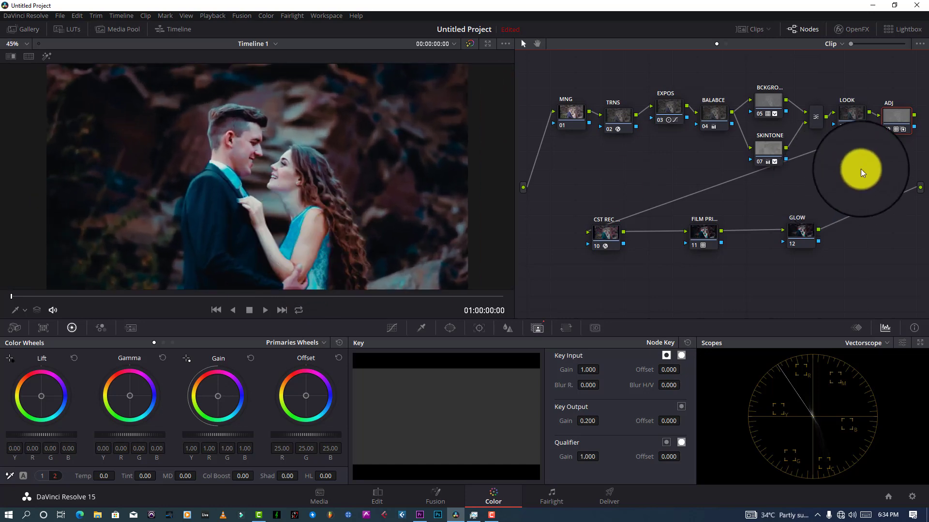
pyautogui.click(886, 127)
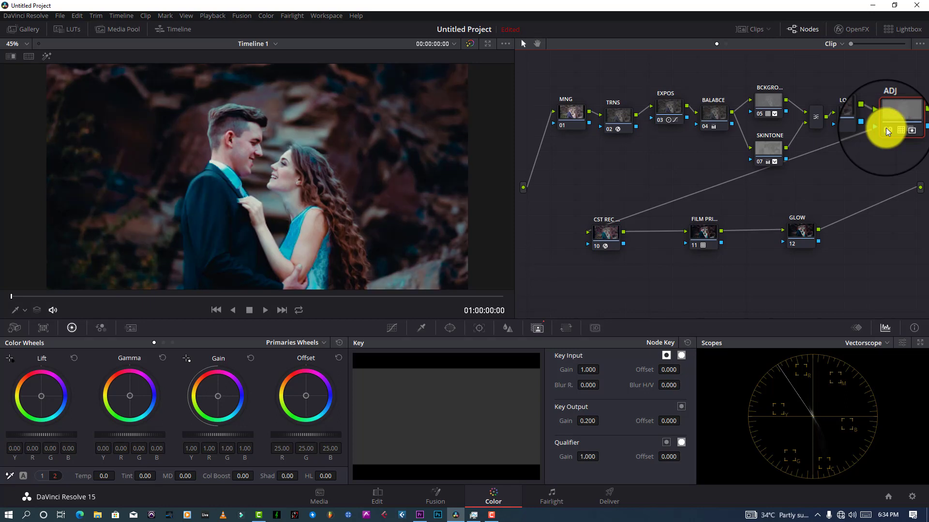
pyautogui.click(886, 127)
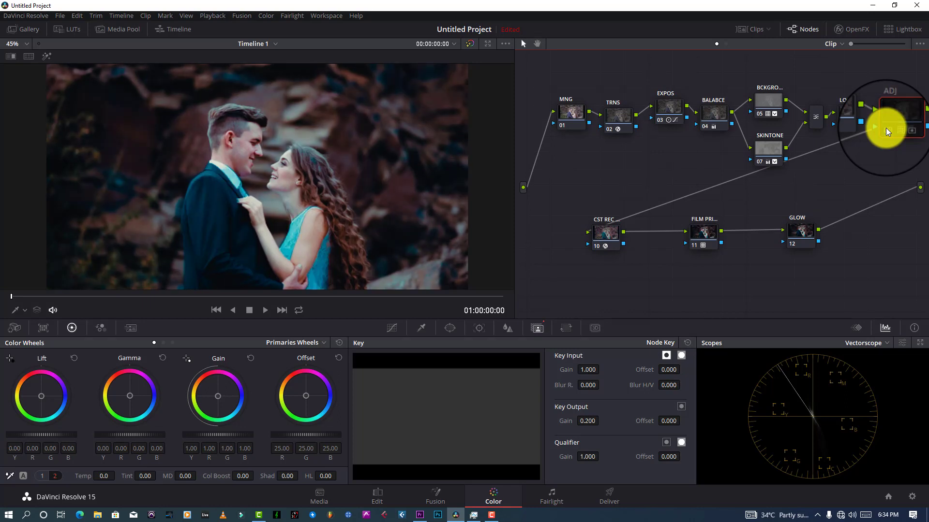
pyautogui.click(886, 127)
pyautogui.click(892, 121)
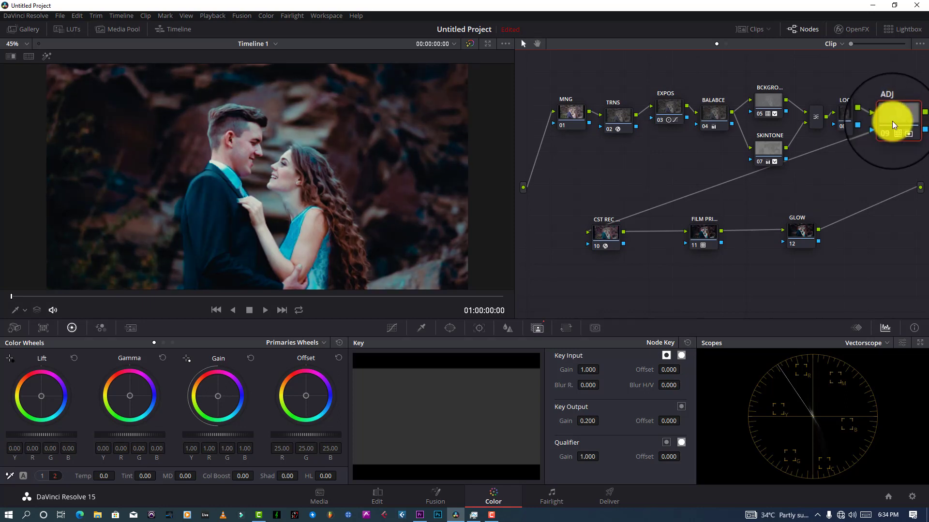
# - Try a Key Output gain of 0.150 on the ADJ node, compare the result, and restore the gain to 0.200
pyautogui.click(592, 421)
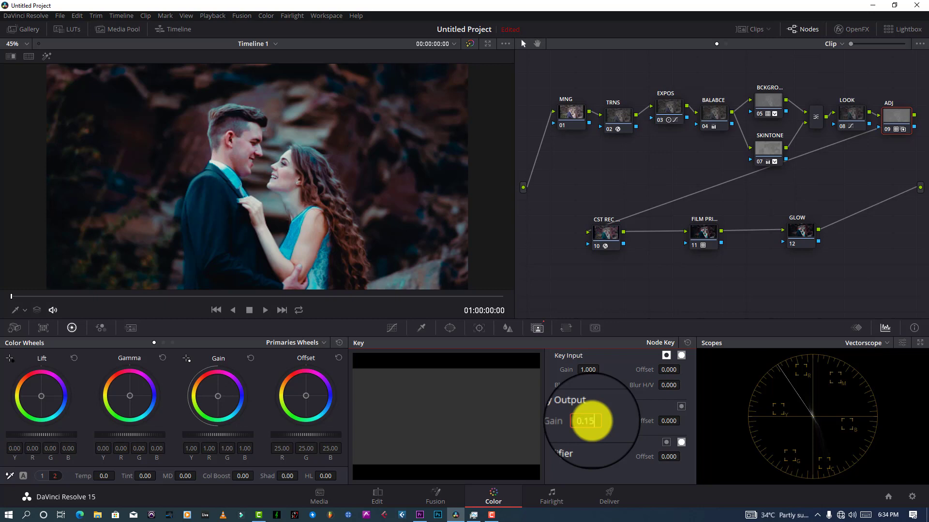
pyautogui.press('Return')
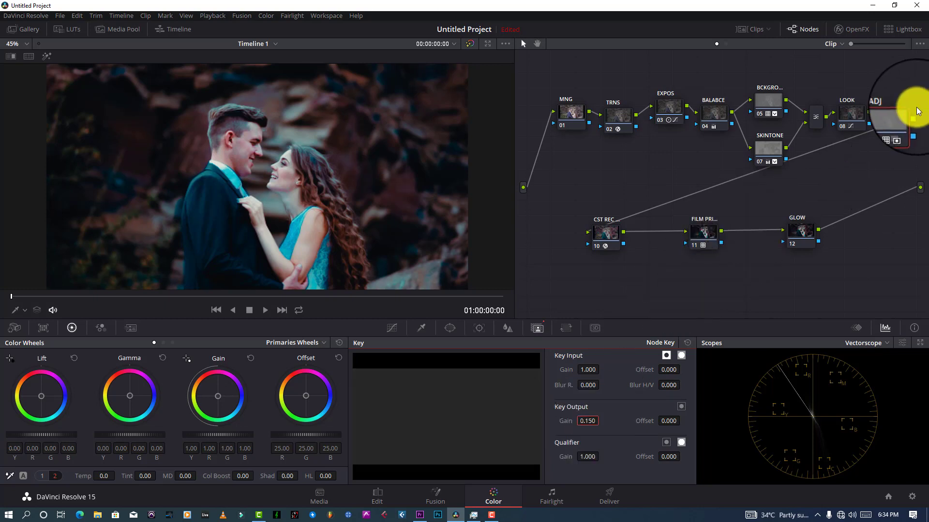
pyautogui.click(887, 131)
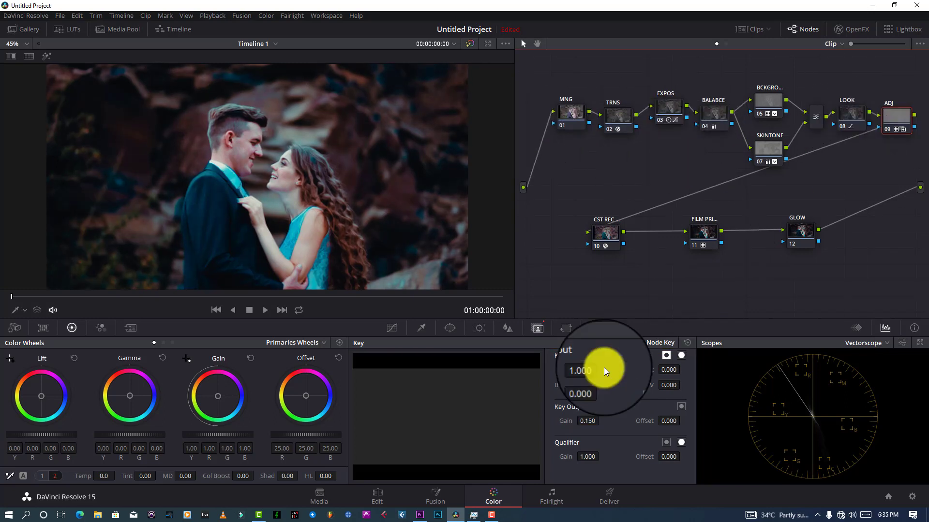
pyautogui.click(588, 421)
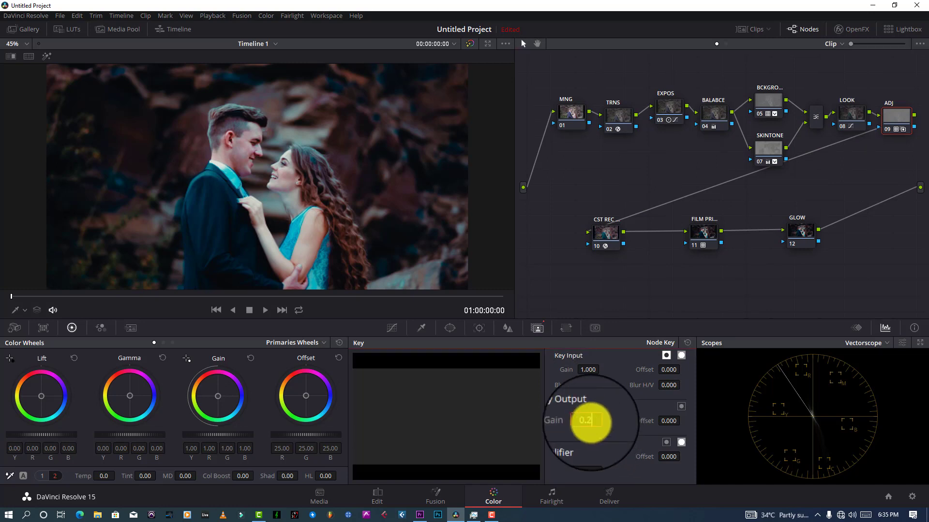
pyautogui.write('0.2')
pyautogui.press('Return')
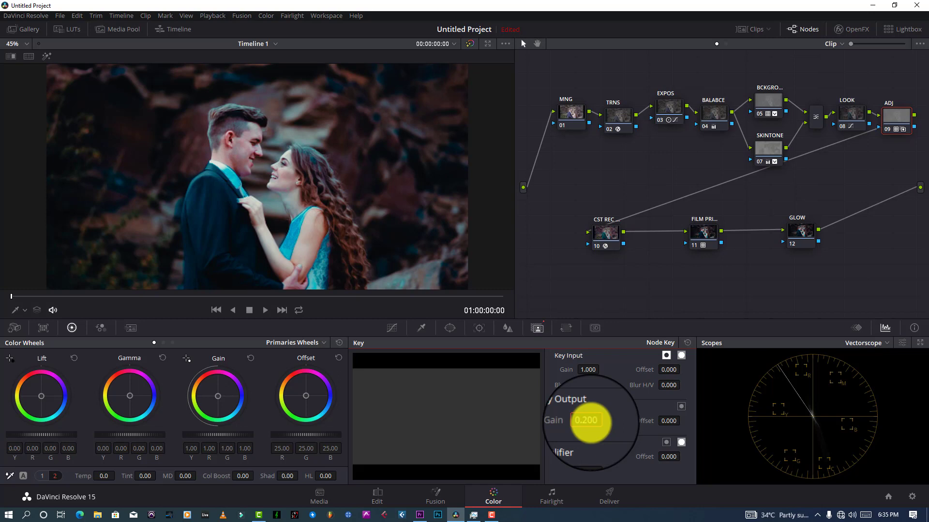
# - Tidy the node graph by nudging the ADJ node and moving the film print and GLOW nodes closer to the CST REC node
pyautogui.click(800, 238)
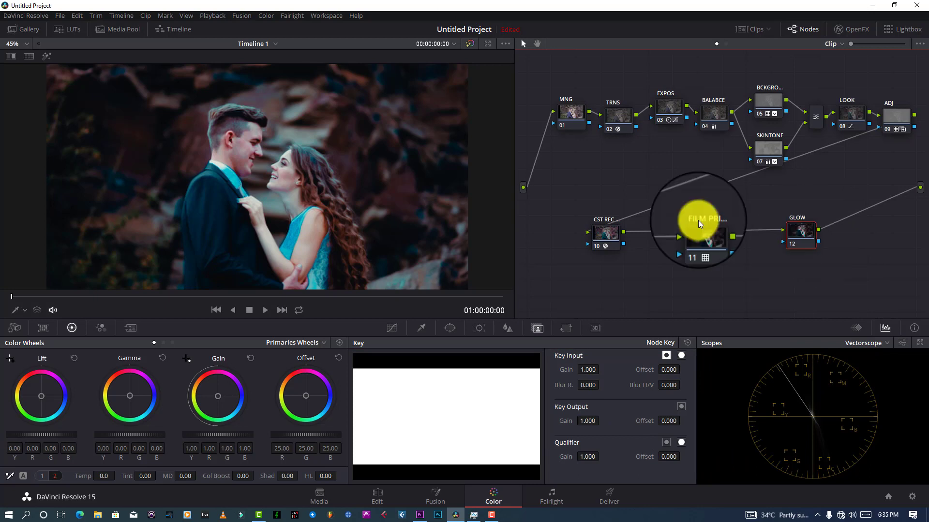
pyautogui.click(895, 122)
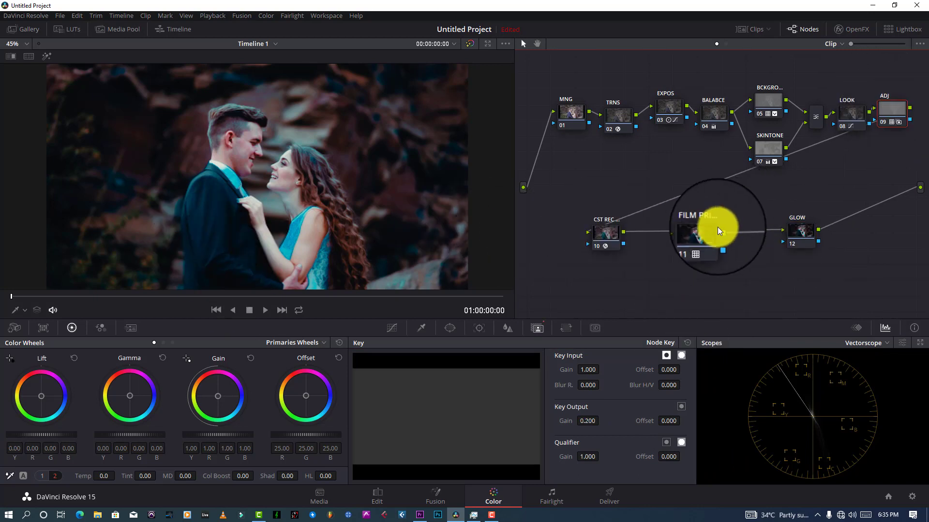
pyautogui.moveTo(714, 225); pyautogui.dragTo(677, 229)
pyautogui.click(802, 235)
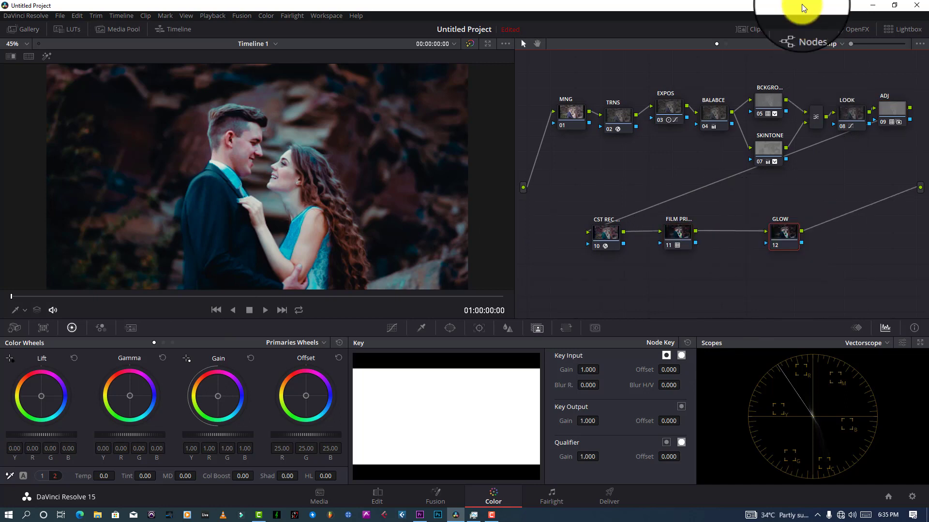
# - Add the ResolveFX Light Glow effect to the GLOW node
pyautogui.click(850, 28)
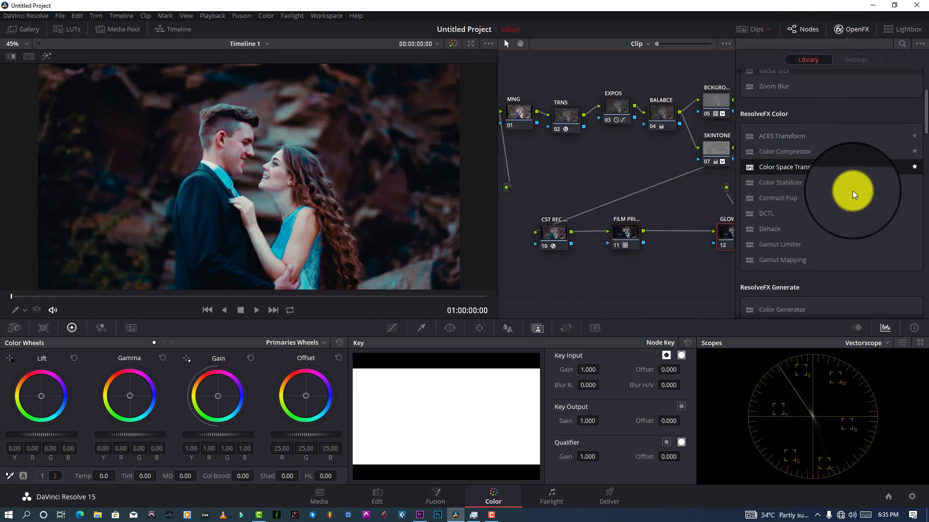
pyautogui.scroll(4, 849, 191)
pyautogui.scroll(-8, 848, 191)
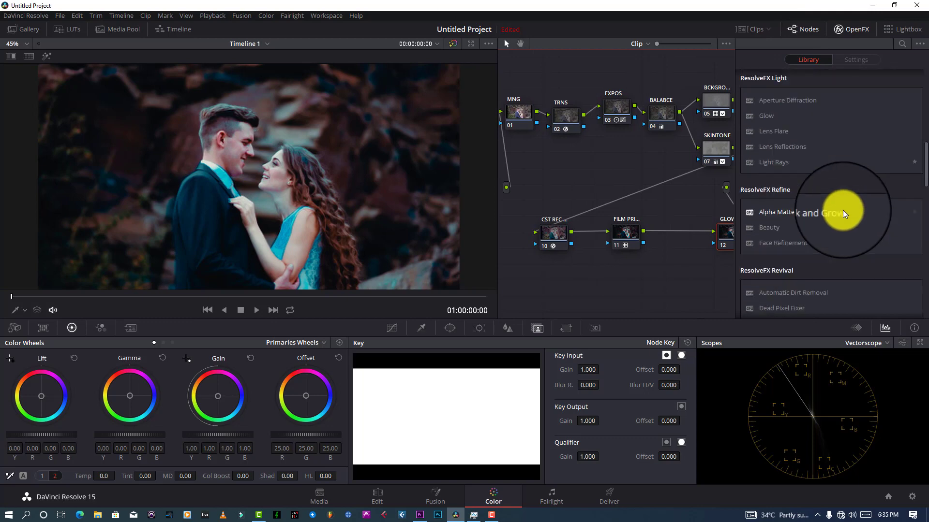
pyautogui.scroll(3, 774, 181)
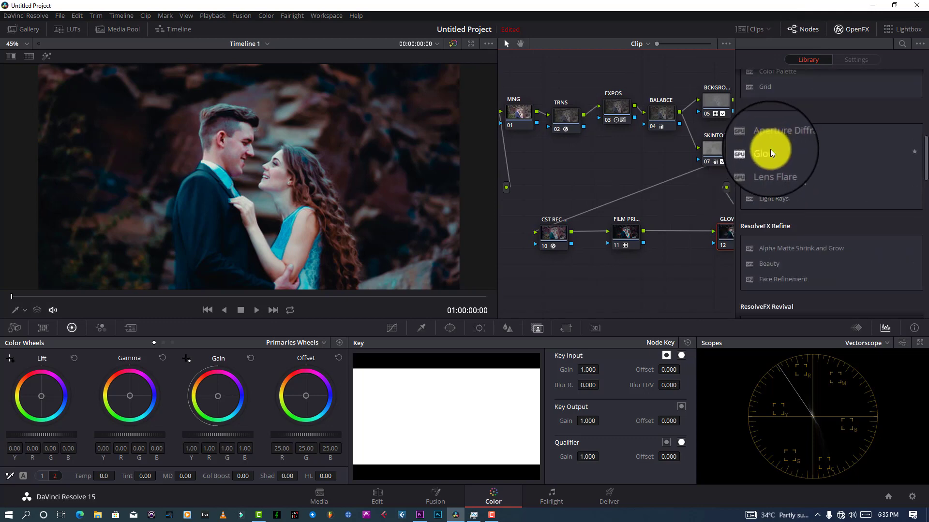
pyautogui.moveTo(770, 149); pyautogui.dragTo(727, 229)
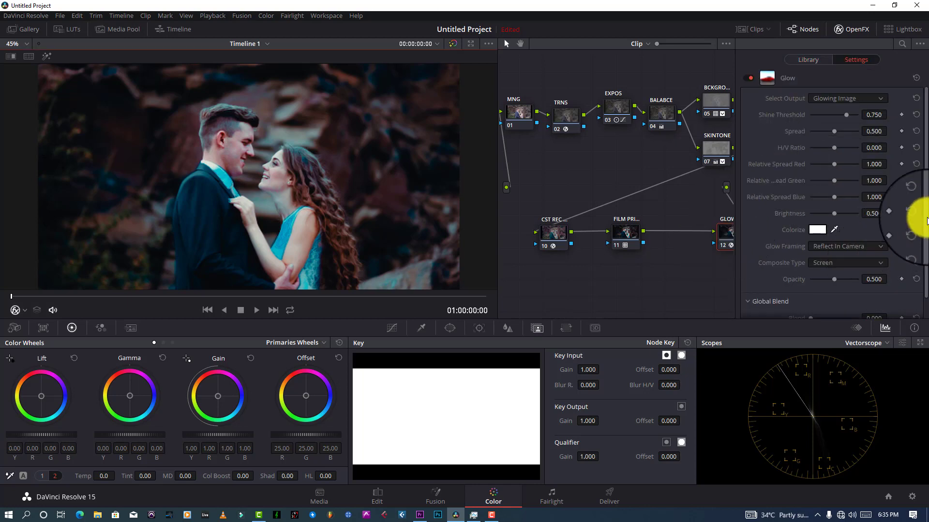
# - Look through the composite types for the Glow effect and set it to Softlight
pyautogui.click(823, 263)
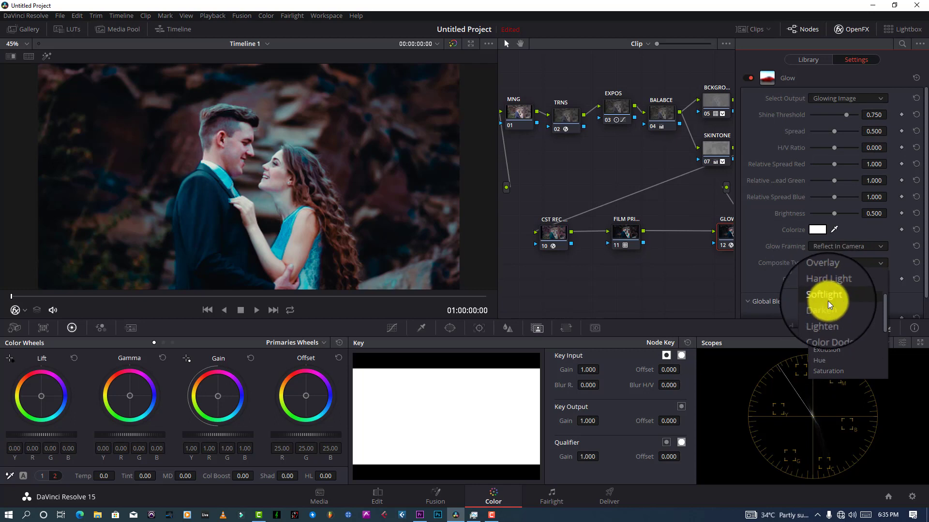
pyautogui.scroll(2, 828, 305)
pyautogui.scroll(-5, 832, 285)
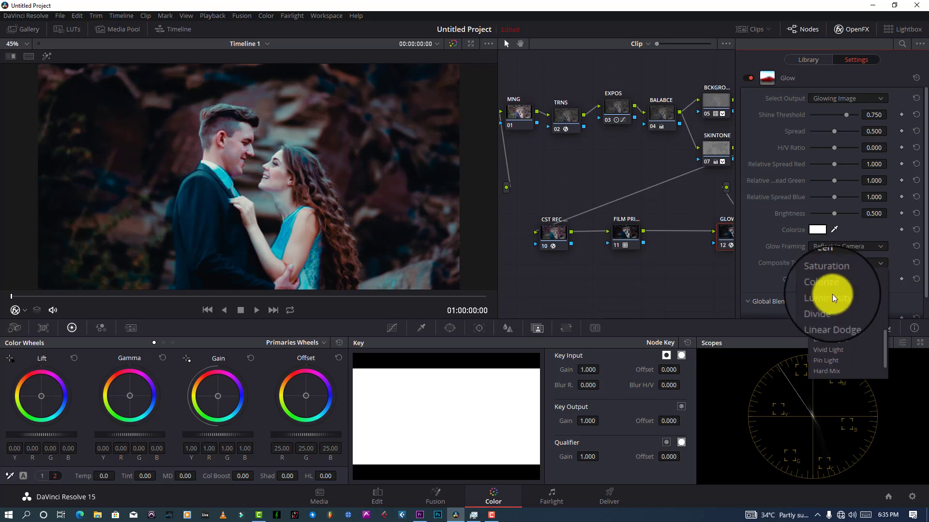
pyautogui.scroll(-1, 832, 300)
pyautogui.scroll(3, 835, 351)
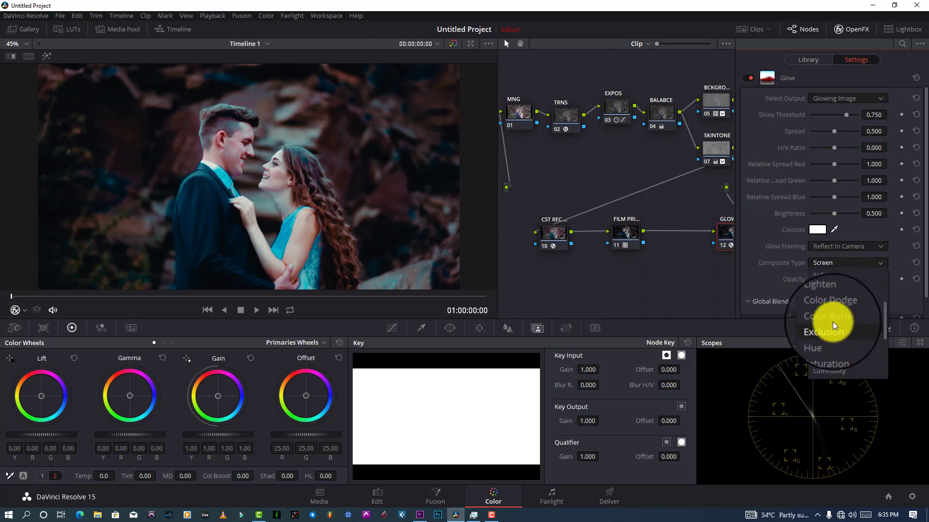
pyautogui.scroll(-2, 831, 316)
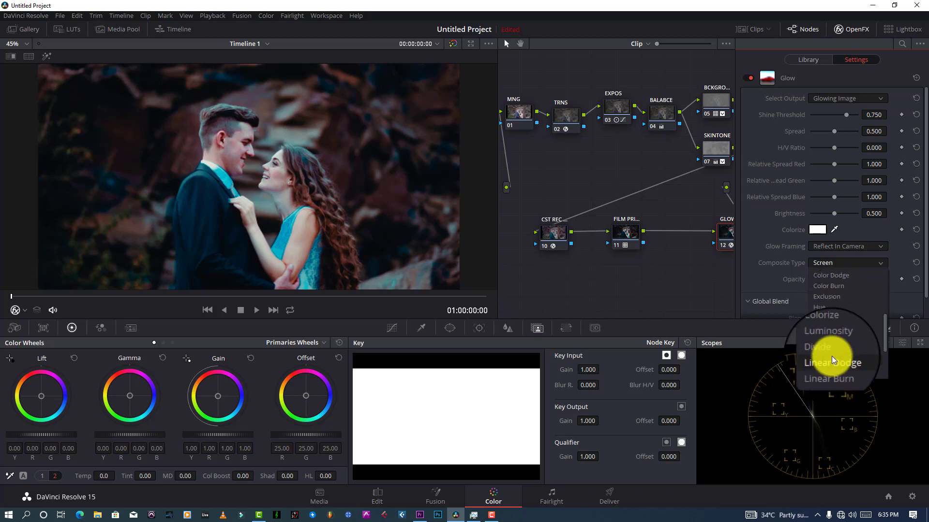
pyautogui.scroll(-5, 832, 356)
pyautogui.scroll(10, 829, 348)
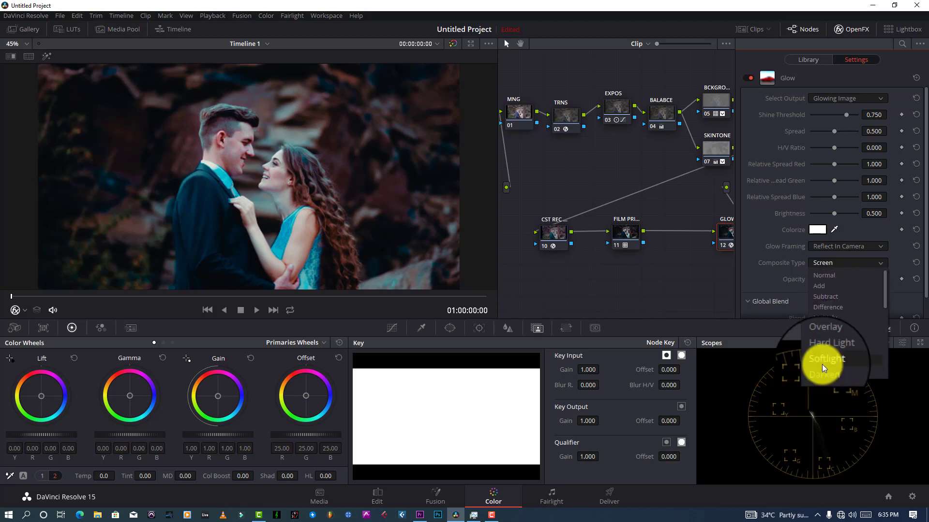
pyautogui.click(823, 361)
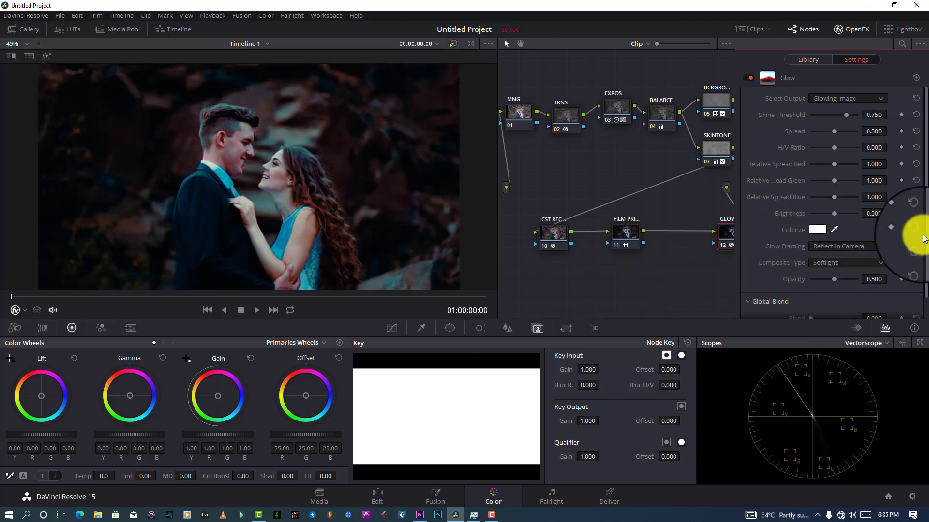
# - Set the Glow effect's brightness to 0.745, shine threshold to 0.163 and spread to 0.388
pyautogui.moveTo(833, 215); pyautogui.dragTo(854, 216)
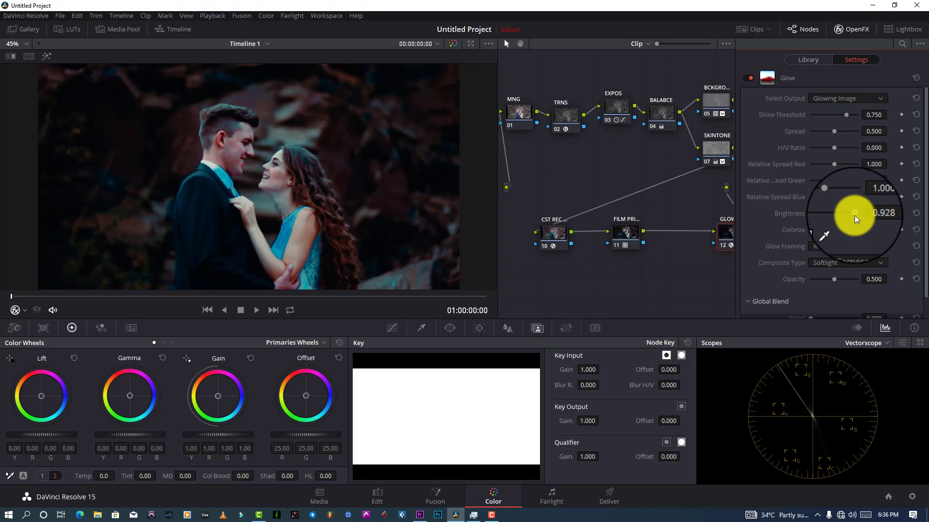
pyautogui.moveTo(853, 212); pyautogui.dragTo(846, 212)
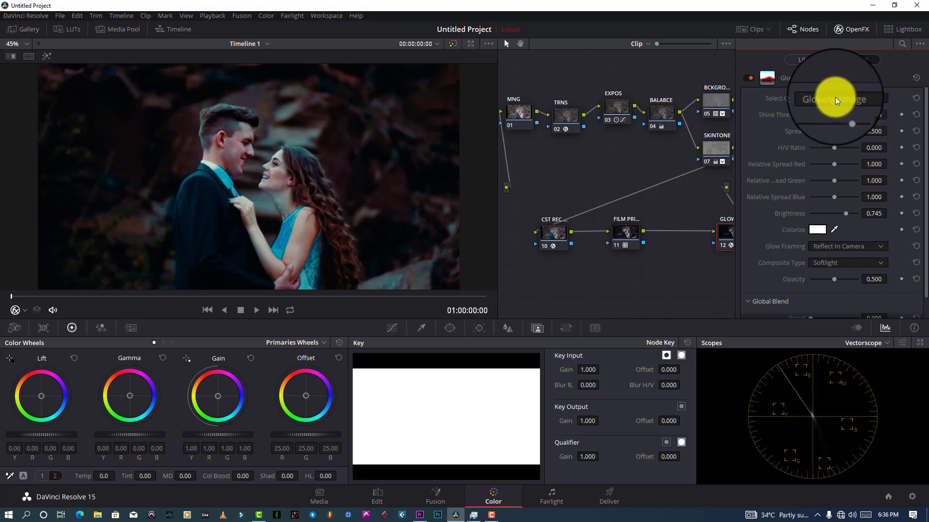
pyautogui.moveTo(832, 135)
pyautogui.mouseDown()
pyautogui.moveTo(850, 131)
pyautogui.moveTo(820, 129)
pyautogui.moveTo(838, 129)
pyautogui.moveTo(826, 130)
pyautogui.moveTo(848, 110)
pyautogui.moveTo(818, 114)
pyautogui.moveTo(828, 132)
pyautogui.moveTo(843, 130)
pyautogui.moveTo(820, 131)
pyautogui.moveTo(829, 130)
pyautogui.mouseUp()
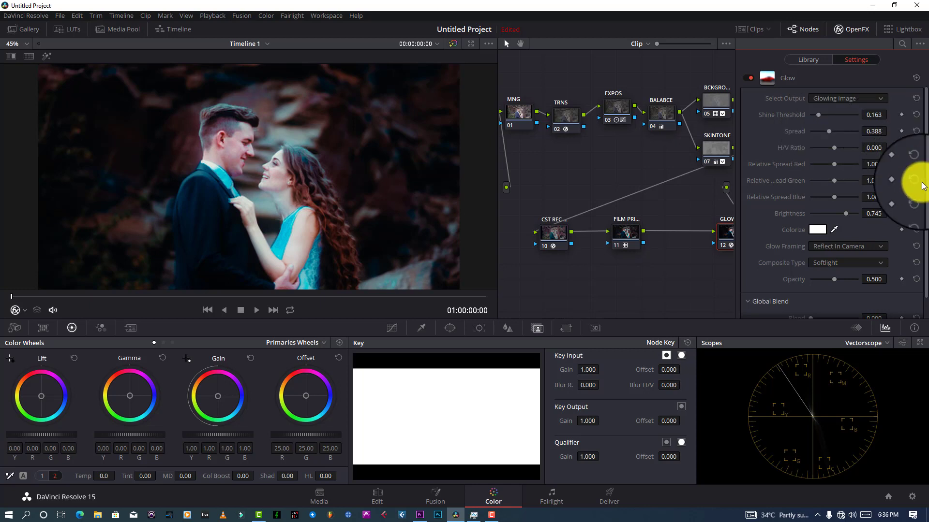
# - Set the Glow effect's Colorize color to yellow (#ffff00)
pyautogui.moveTo(926, 190); pyautogui.dragTo(912, 218)
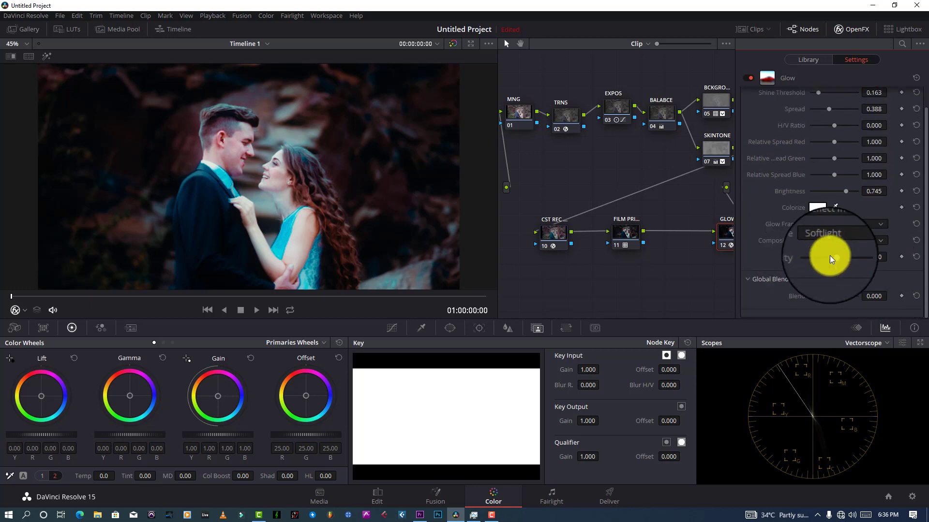
pyautogui.click(810, 210)
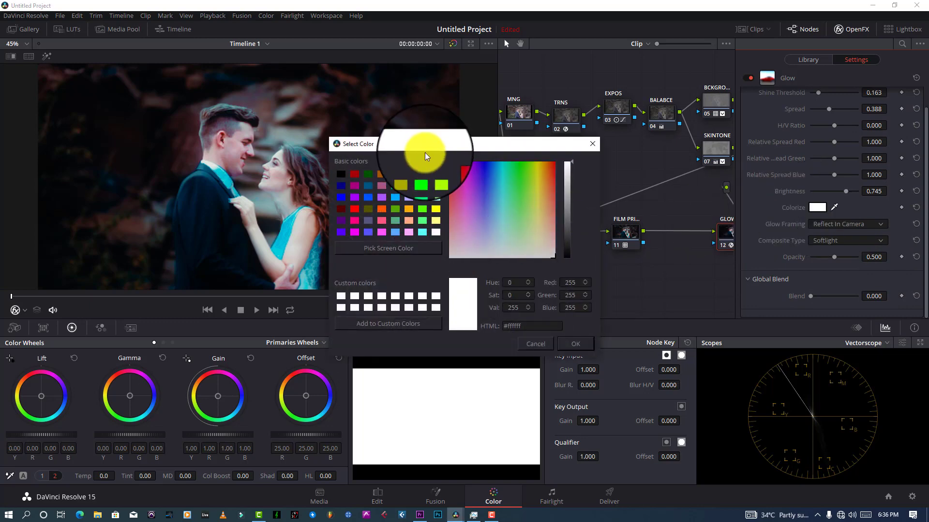
pyautogui.click(436, 213)
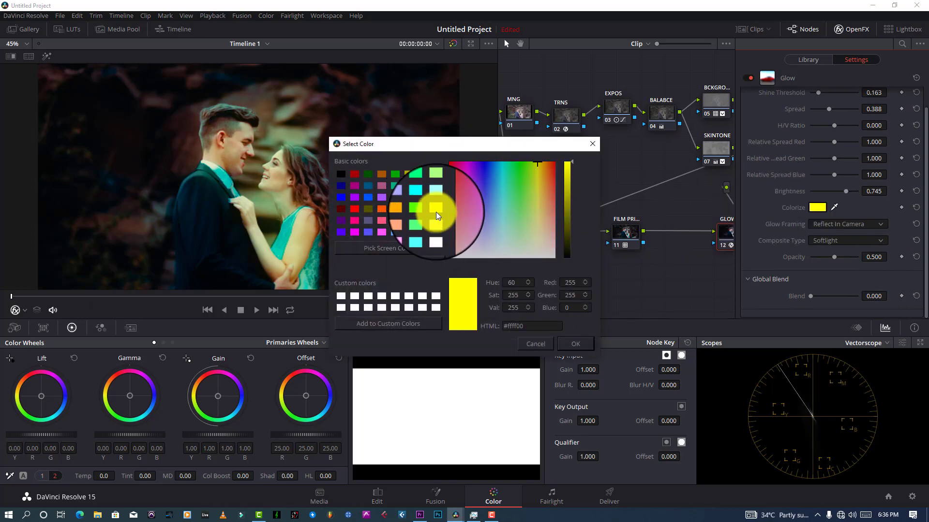
pyautogui.click(577, 343)
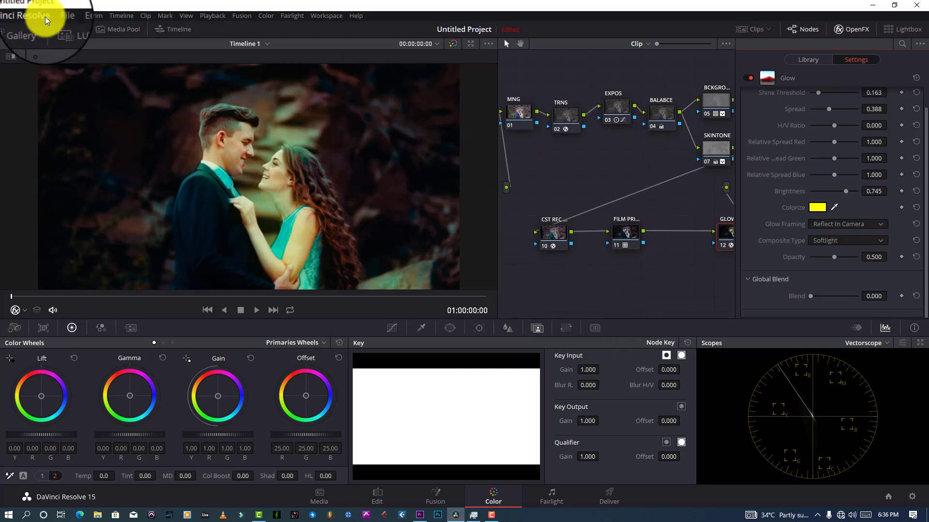
pyautogui.click(63, 16)
pyautogui.click(75, 70)
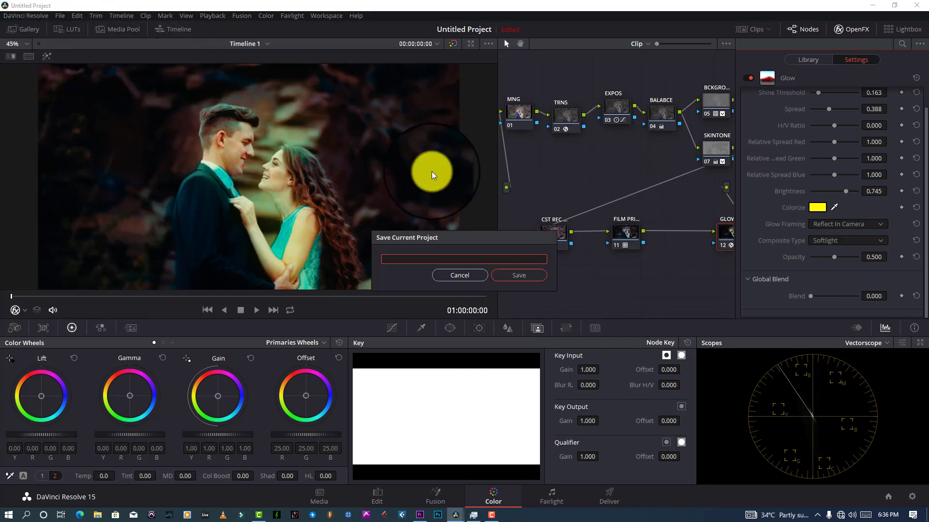
pyautogui.click(459, 272)
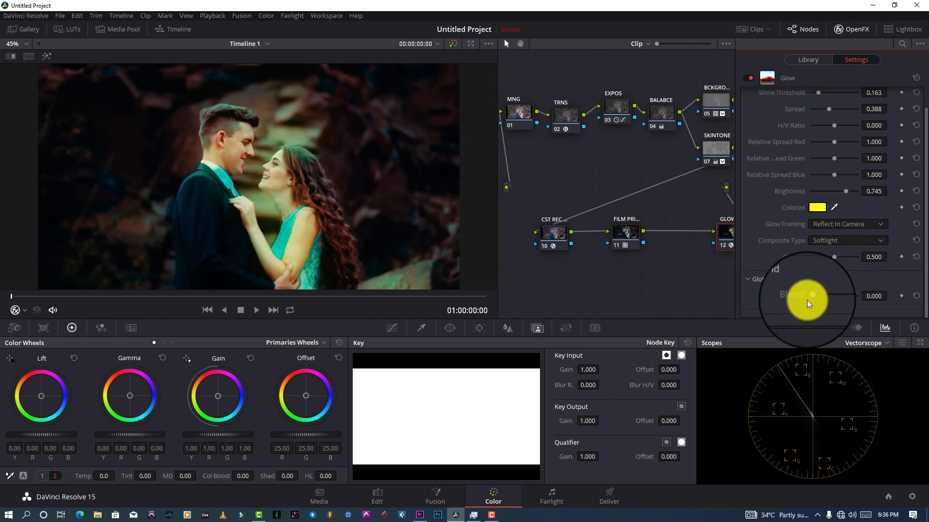
# - Set the Glow effect's Global Blend to 0.551, comparing the image with the effect disabled and enabled
pyautogui.moveTo(809, 299); pyautogui.dragTo(852, 296)
pyautogui.click(750, 78)
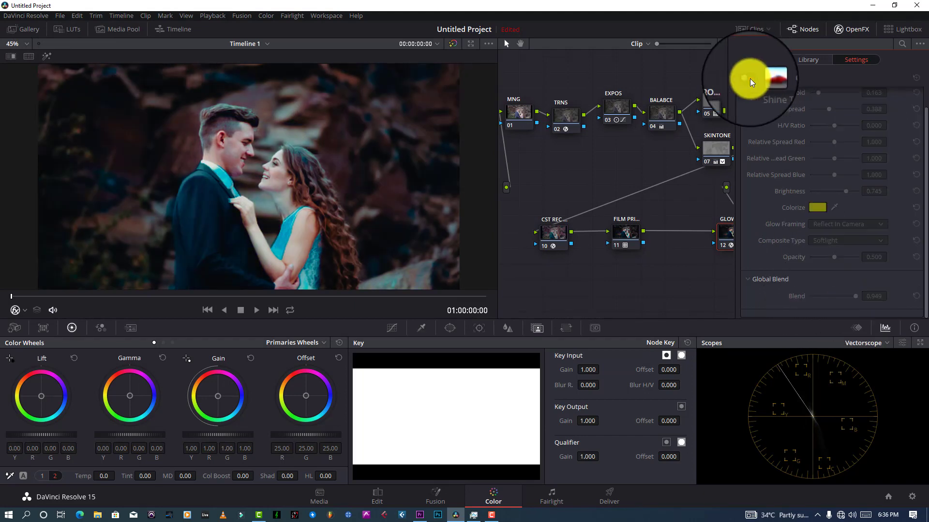
pyautogui.click(750, 78)
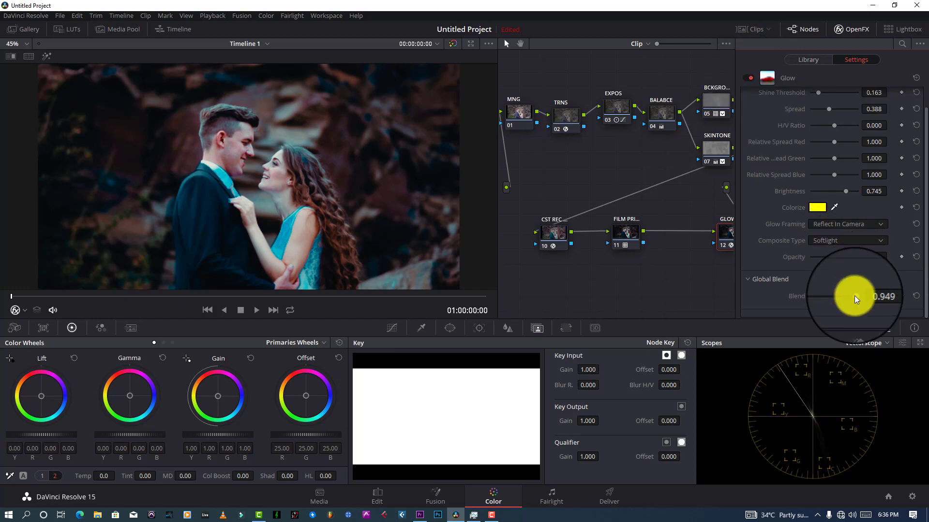
pyautogui.moveTo(854, 295); pyautogui.dragTo(834, 297)
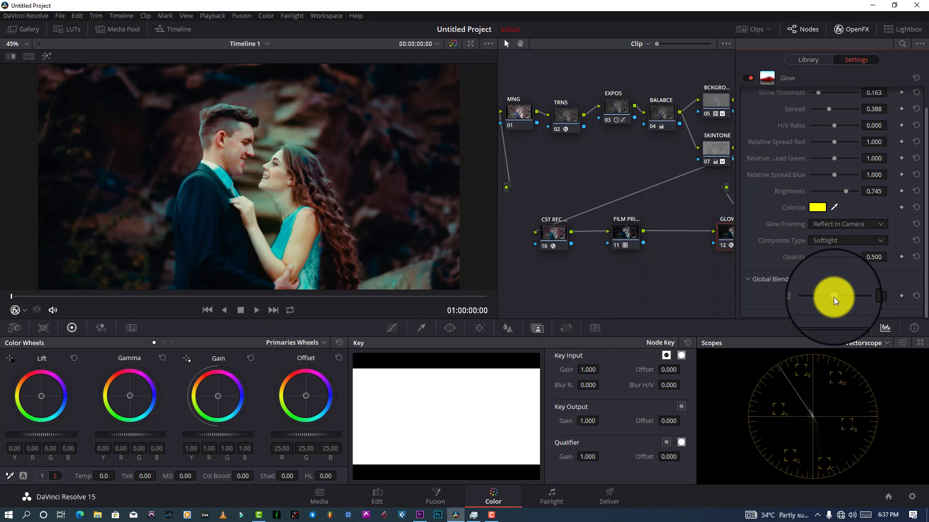
pyautogui.moveTo(834, 297); pyautogui.dragTo(837, 298)
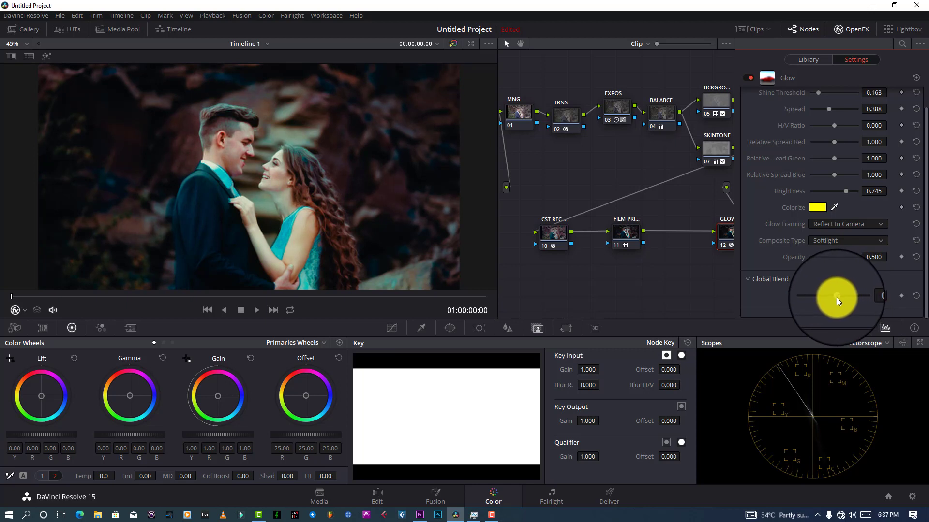
pyautogui.click(749, 79)
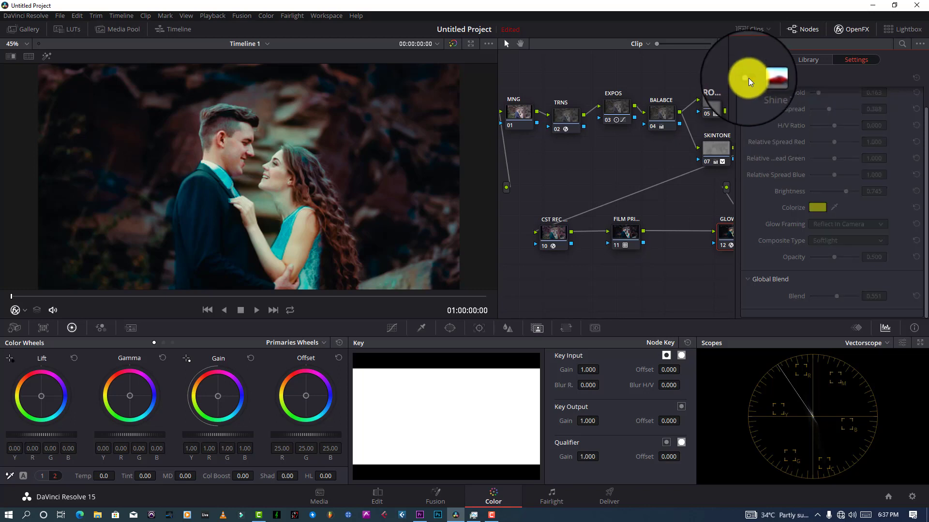
pyautogui.click(748, 78)
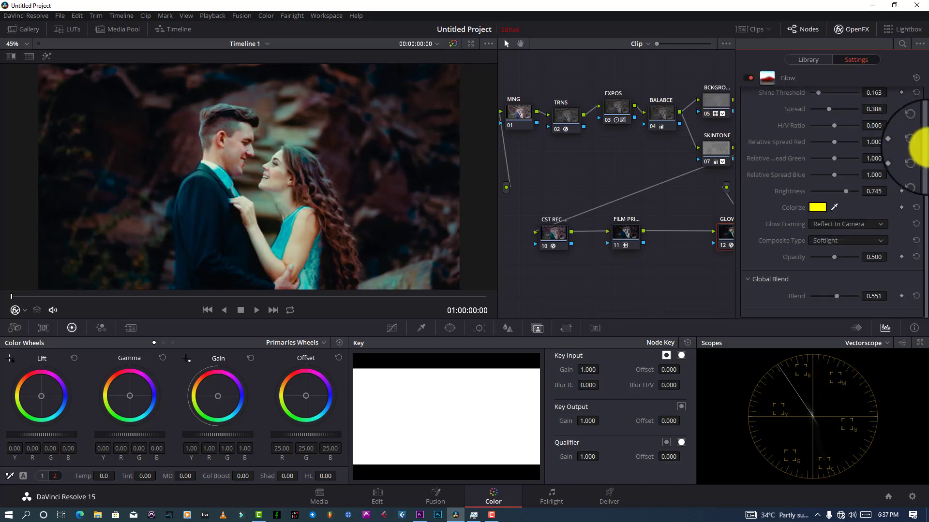
# - Adjust the Glow shine threshold to 0.225 and spread to 0.184, and compare the image with the effect off and on
pyautogui.scroll(2, 925, 136)
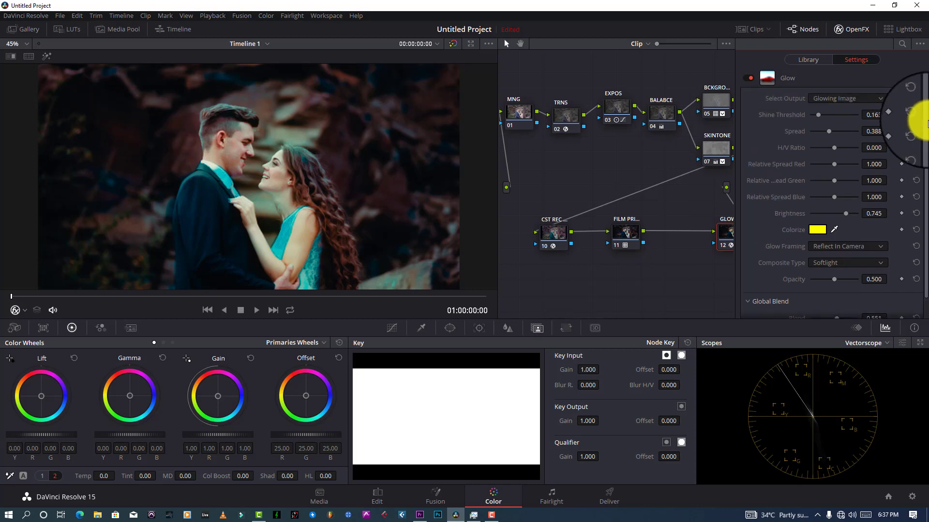
pyautogui.moveTo(928, 121); pyautogui.dragTo(924, 124)
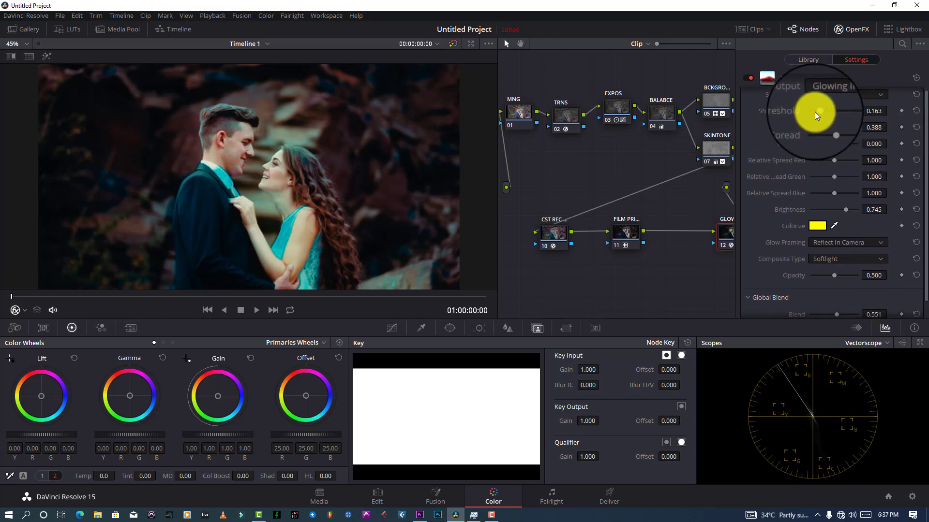
pyautogui.moveTo(815, 112)
pyautogui.mouseDown()
pyautogui.moveTo(829, 110)
pyautogui.moveTo(821, 109)
pyautogui.mouseUp()
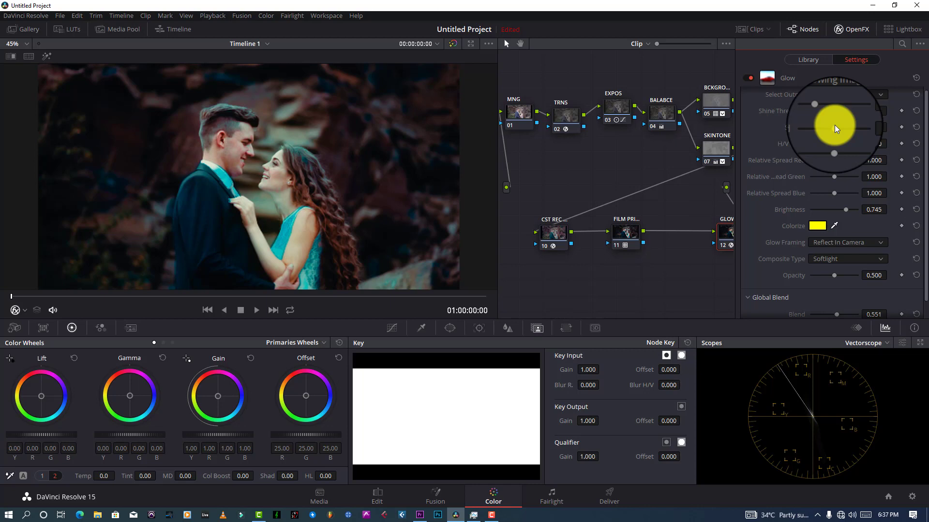
pyautogui.moveTo(834, 126); pyautogui.dragTo(819, 127)
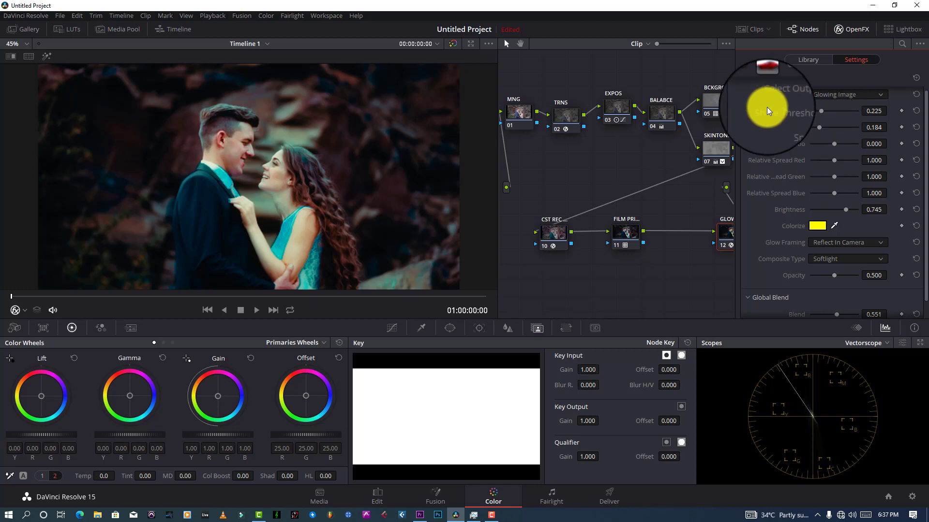
pyautogui.click(747, 79)
pyautogui.click(749, 78)
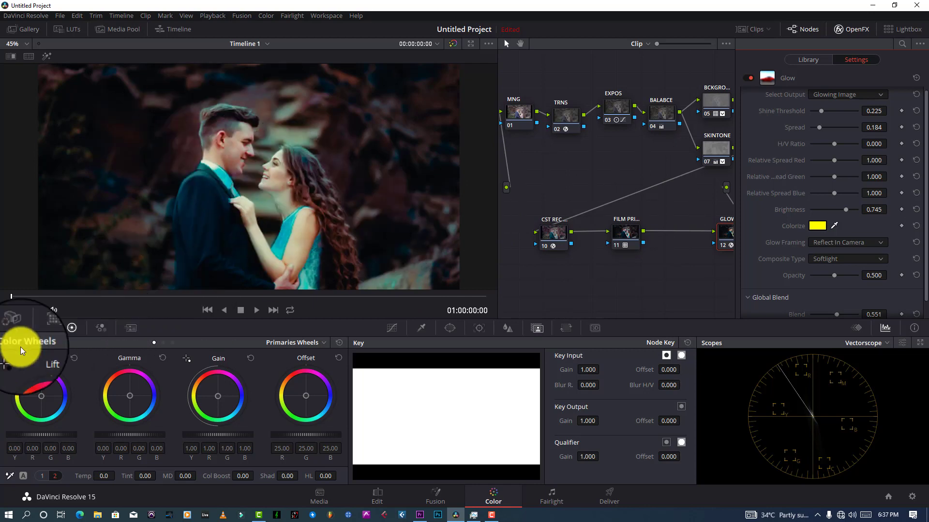
# - Generate a 3D LUT (CUBE) from the graded clip and save it to the H: drive with the name WEDING
pyautogui.click(740, 32)
pyautogui.rightClick(40, 288)
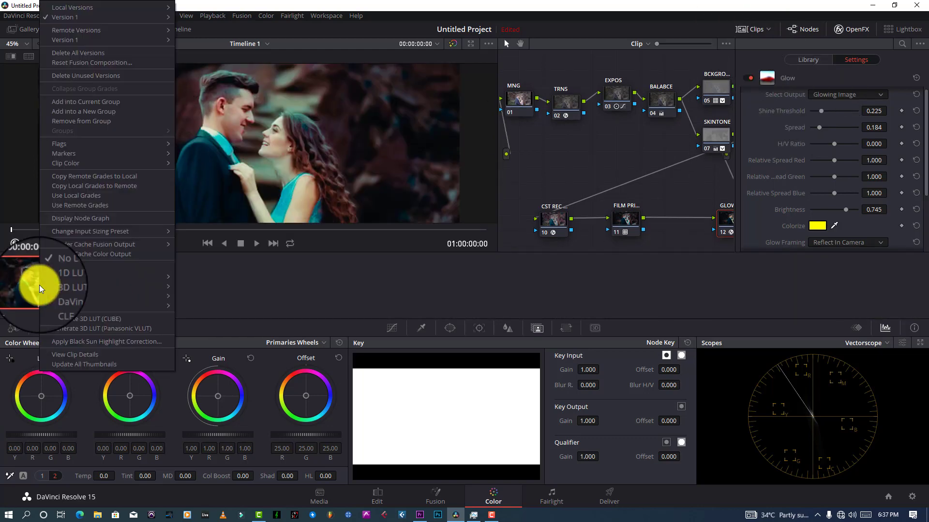
pyautogui.click(89, 321)
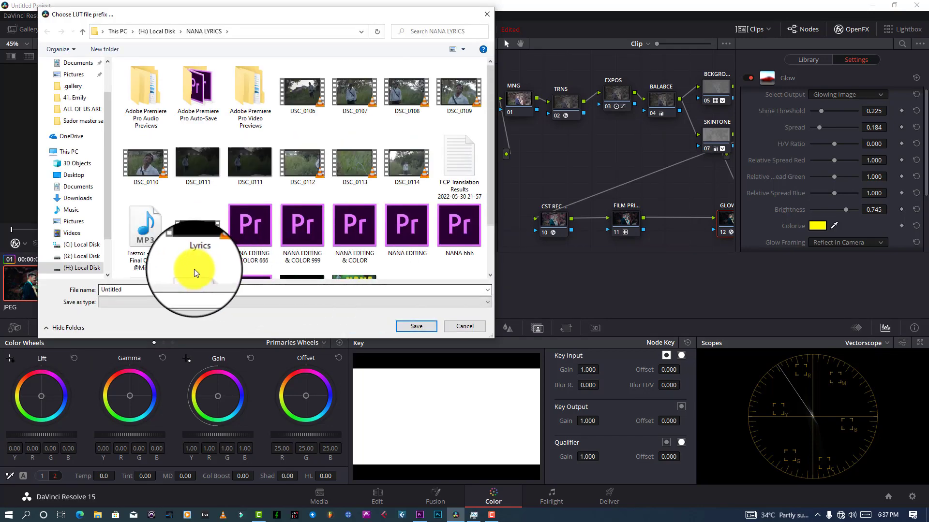
pyautogui.moveTo(108, 223); pyautogui.dragTo(112, 264)
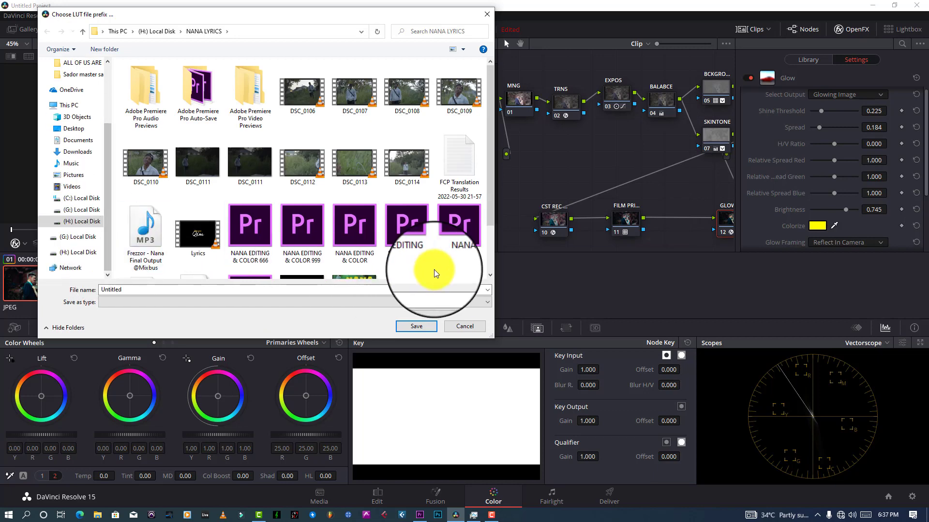
pyautogui.scroll(-3, 425, 261)
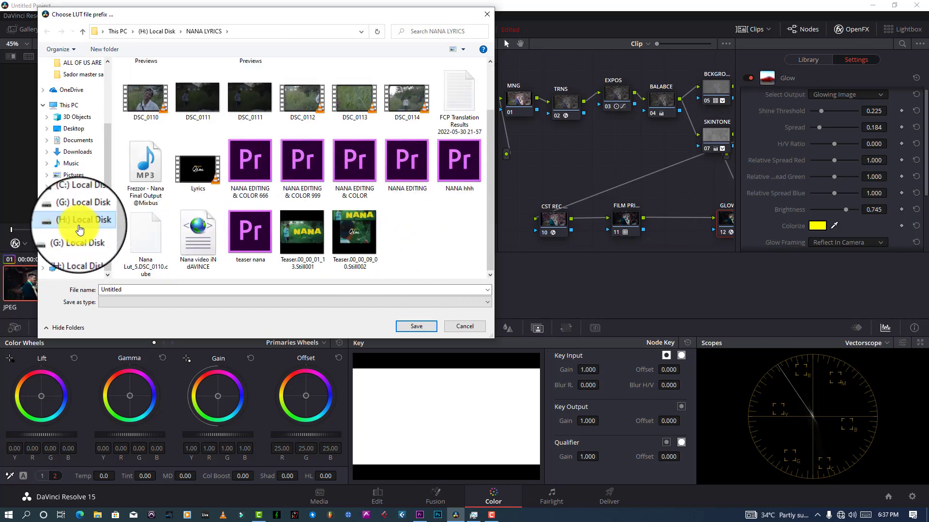
pyautogui.click(74, 223)
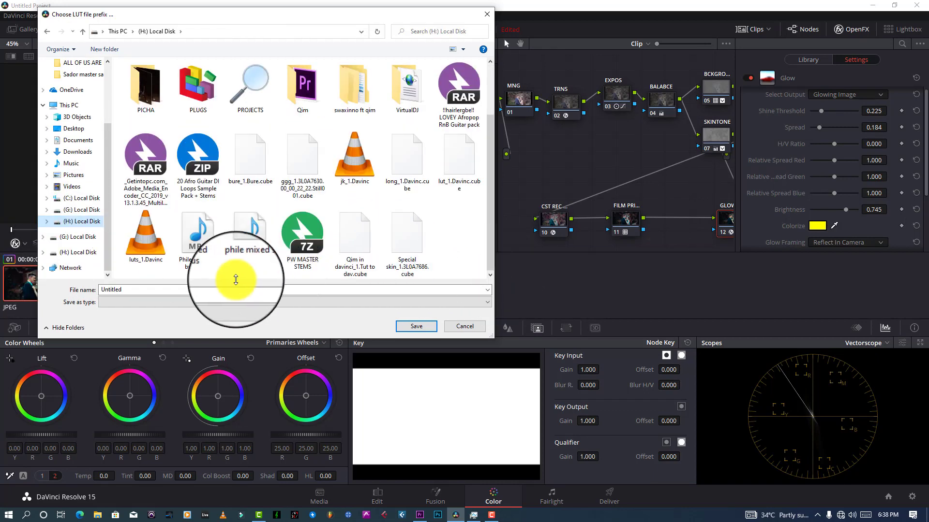
pyautogui.click(190, 288)
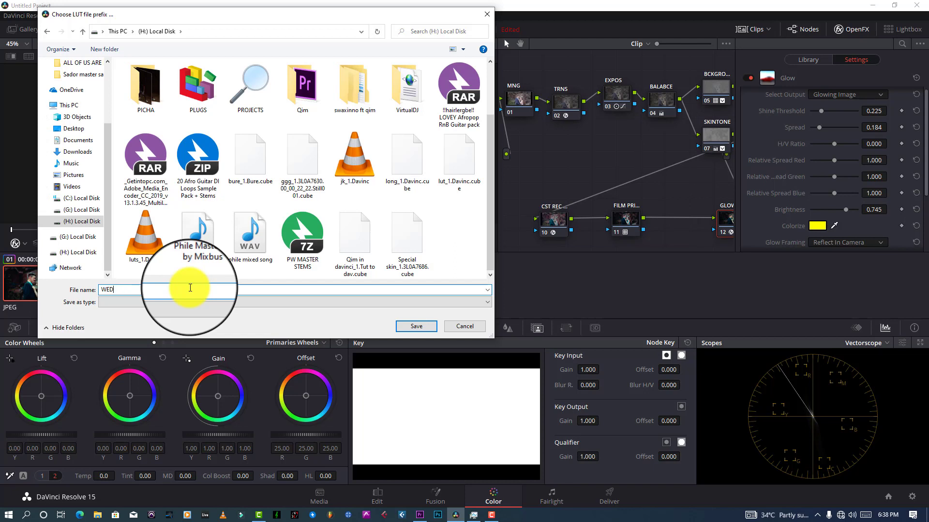
pyautogui.press('Return')
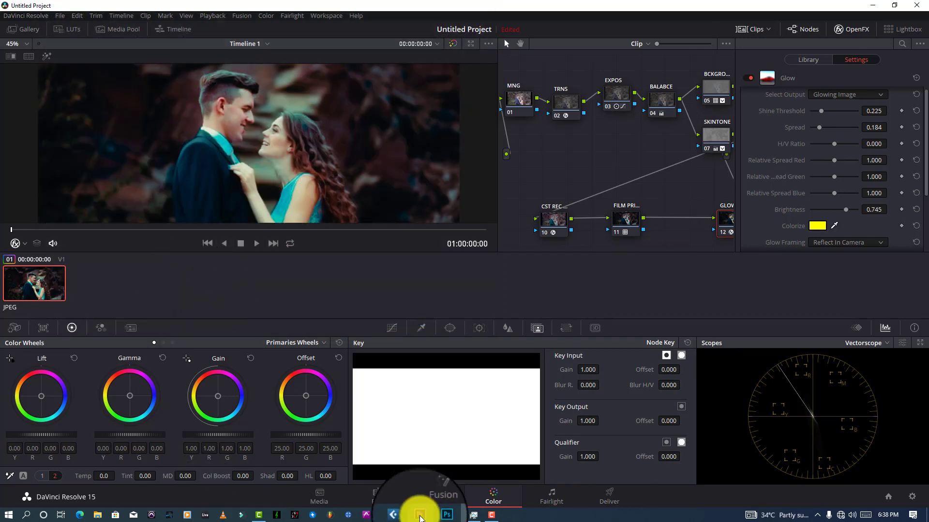
# - Switch to Premiere Pro and load the WEDING_1 cube file from the H: drive as the adjustment layer's Creative look
pyautogui.click(420, 514)
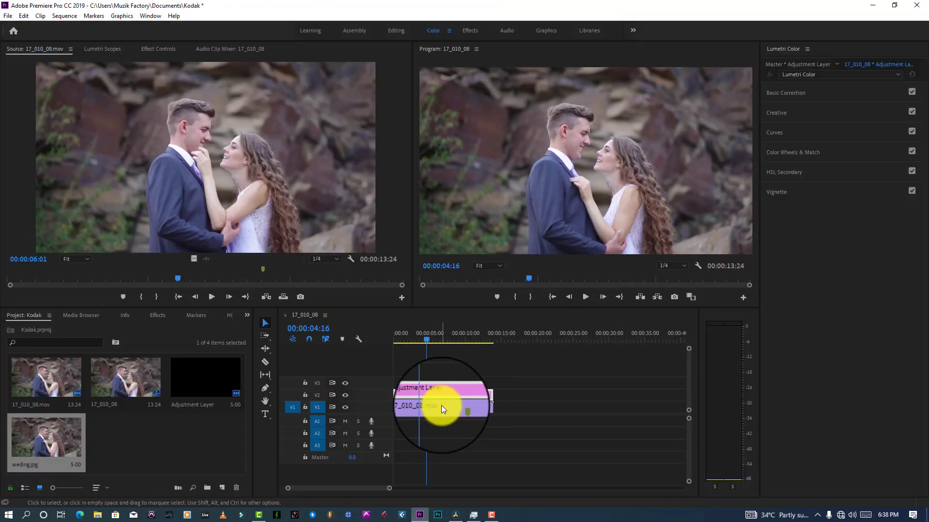
pyautogui.click(800, 91)
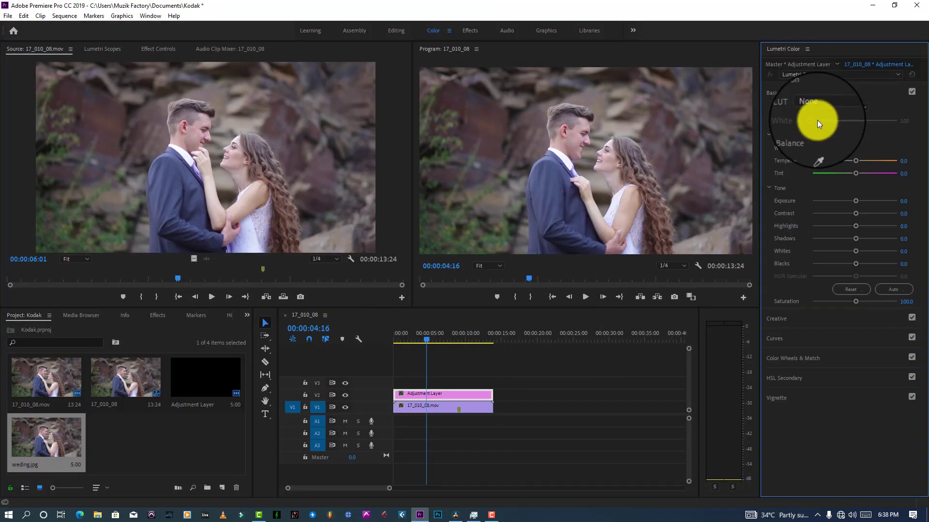
pyautogui.click(802, 93)
pyautogui.click(801, 112)
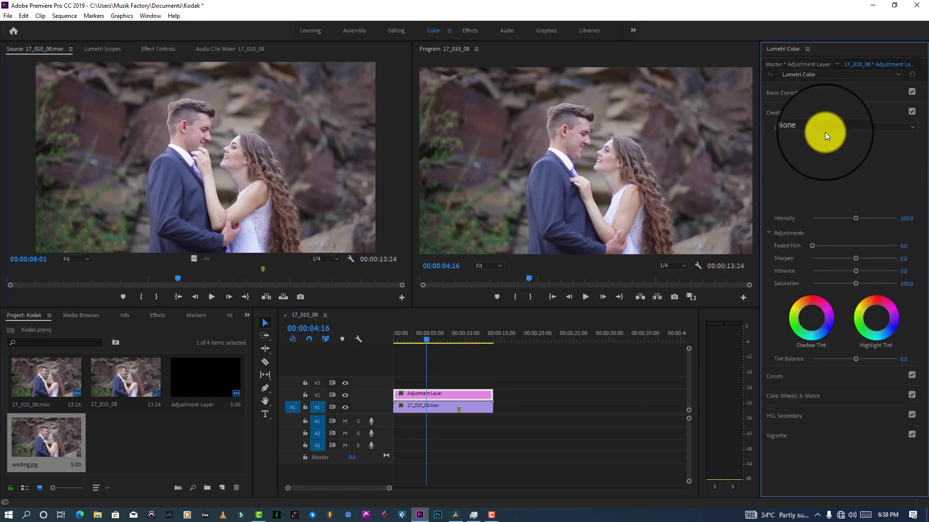
pyautogui.click(817, 125)
pyautogui.click(803, 158)
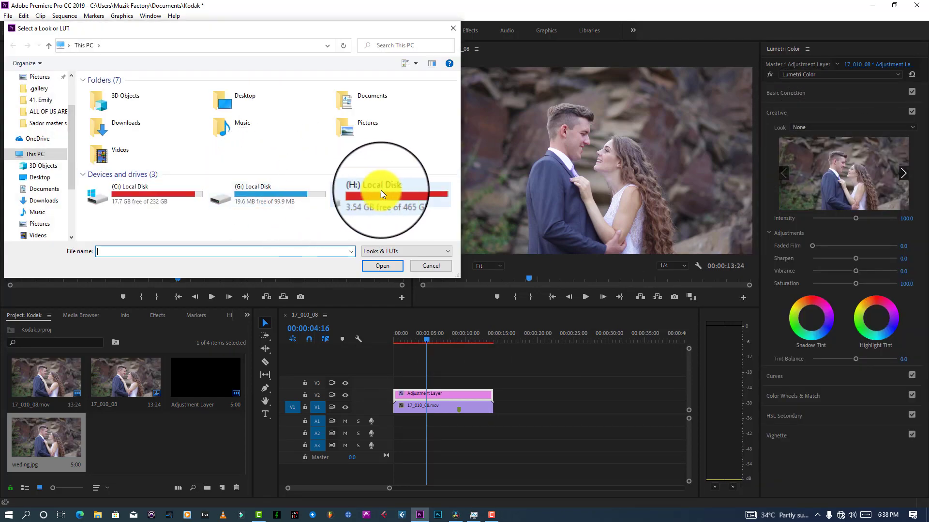
pyautogui.doubleClick(381, 190)
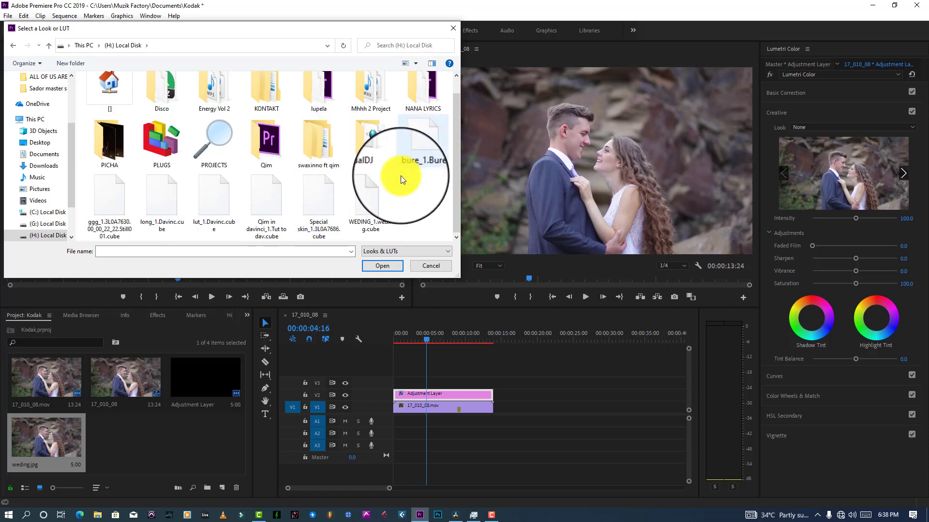
pyautogui.doubleClick(390, 185)
pyautogui.click(819, 164)
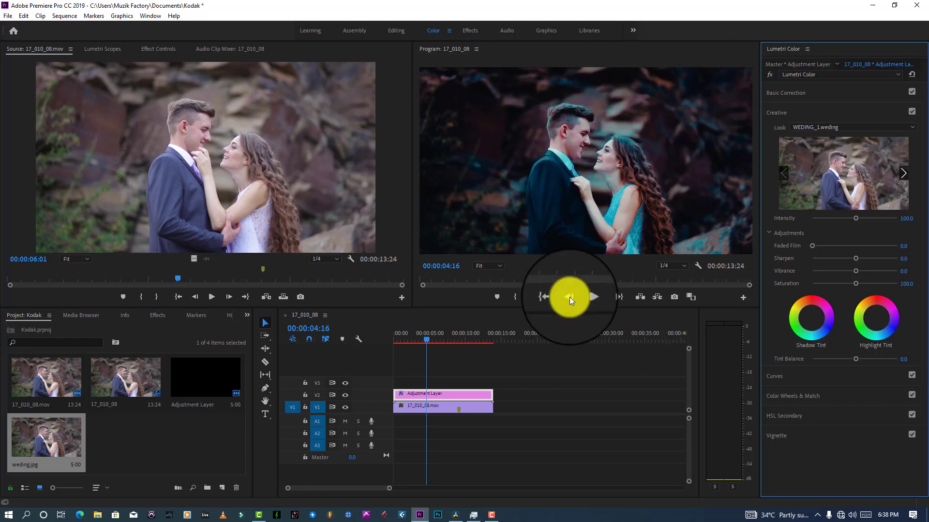
# - Switch to DaVinci Resolve to compare its graded still with the Premiere Pro result, and return to Premiere Pro
pyautogui.click(460, 515)
pyautogui.scroll(-3, 338, 145)
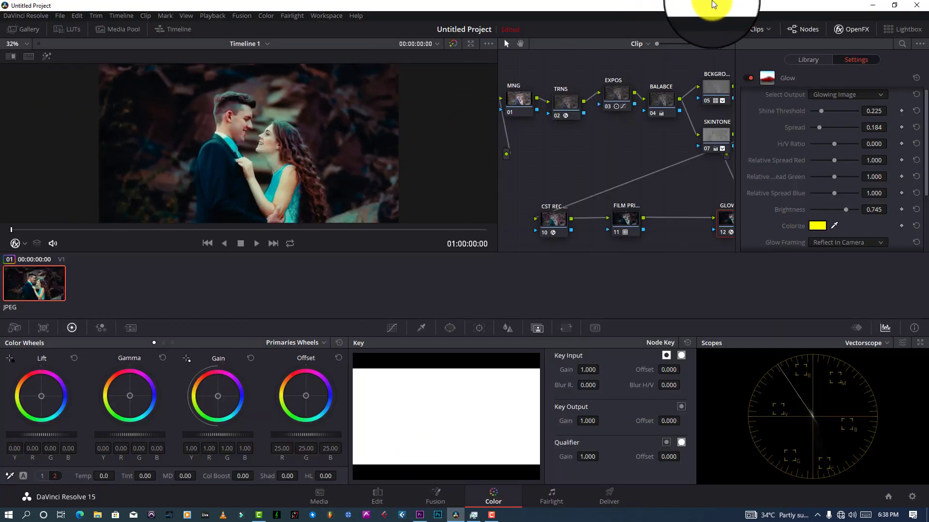
pyautogui.click(873, 5)
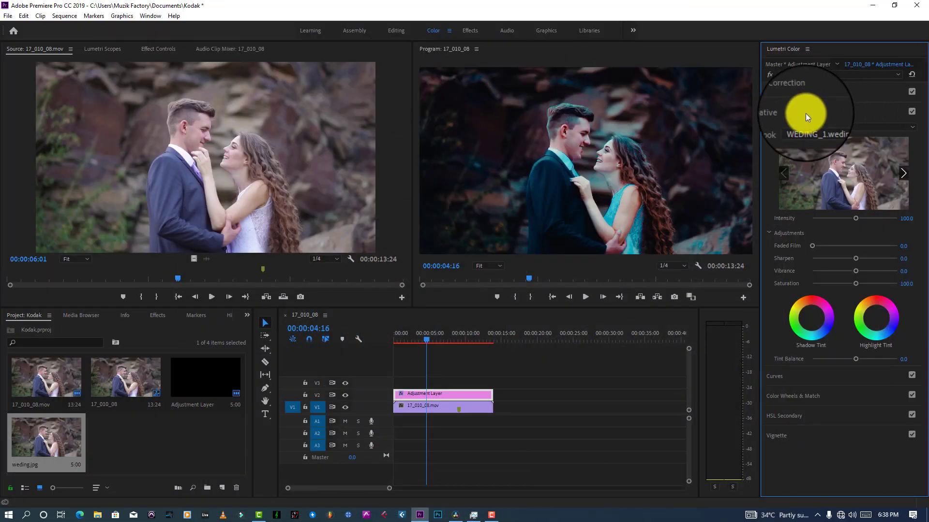
# - Set the adjustment layer's white balance temperature to 10 in the Lumetri Basic Correction settings
pyautogui.click(800, 94)
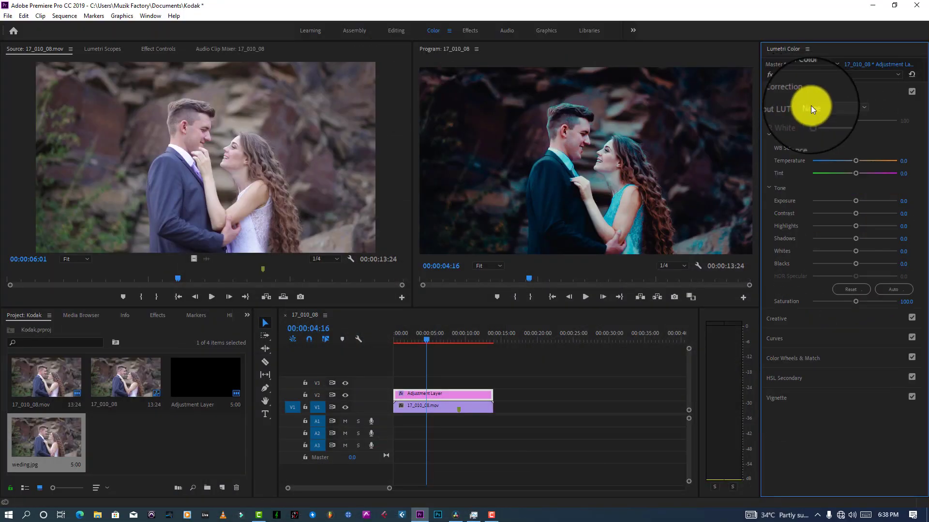
pyautogui.click(903, 164)
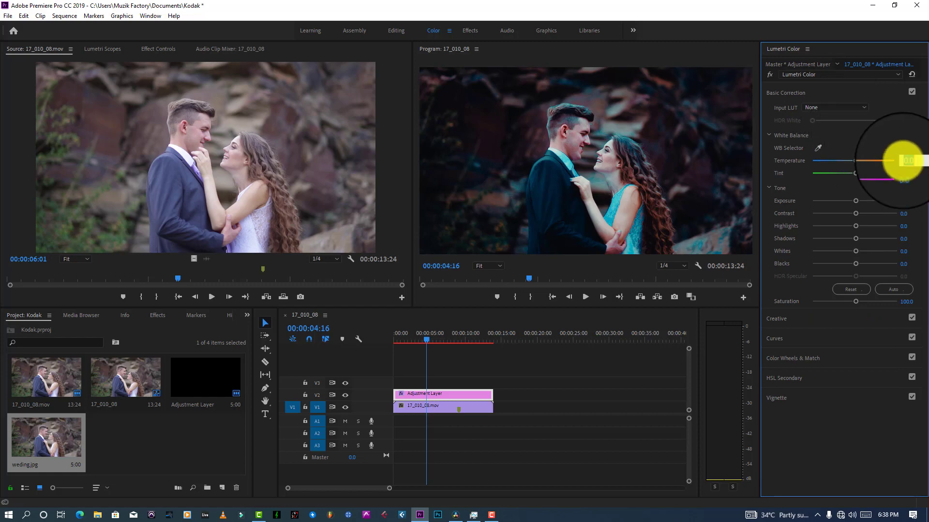
pyautogui.write('10')
pyautogui.press('Return')
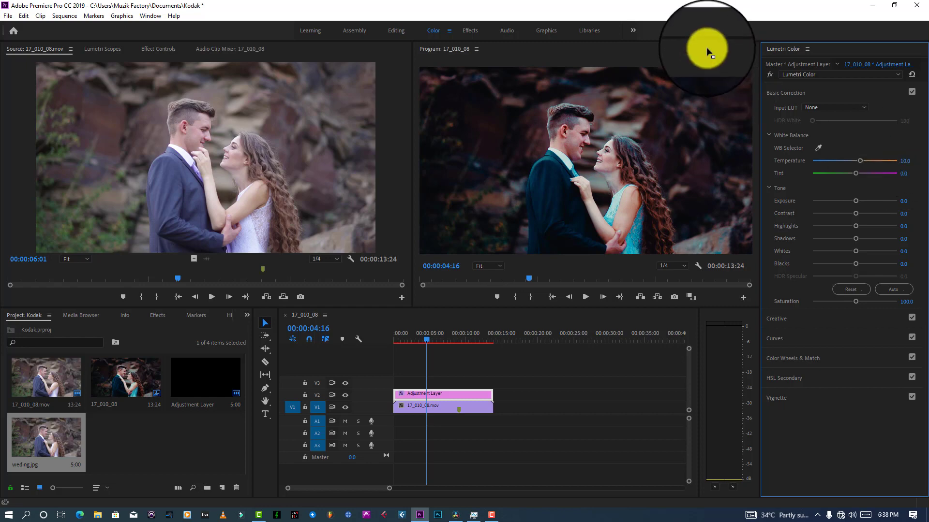
# - Sample the bride's skin tone in the program image as the HSL Secondary key color
pyautogui.click(809, 91)
pyautogui.click(798, 109)
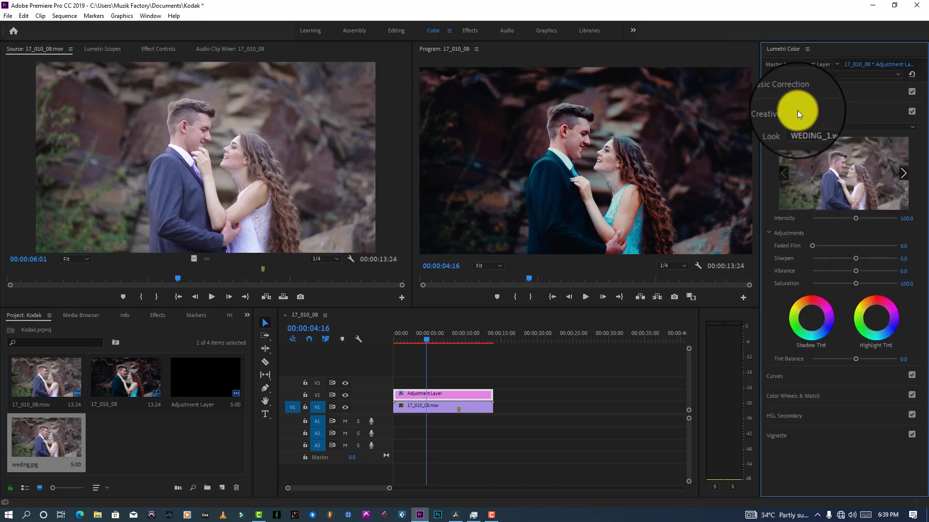
pyautogui.click(798, 111)
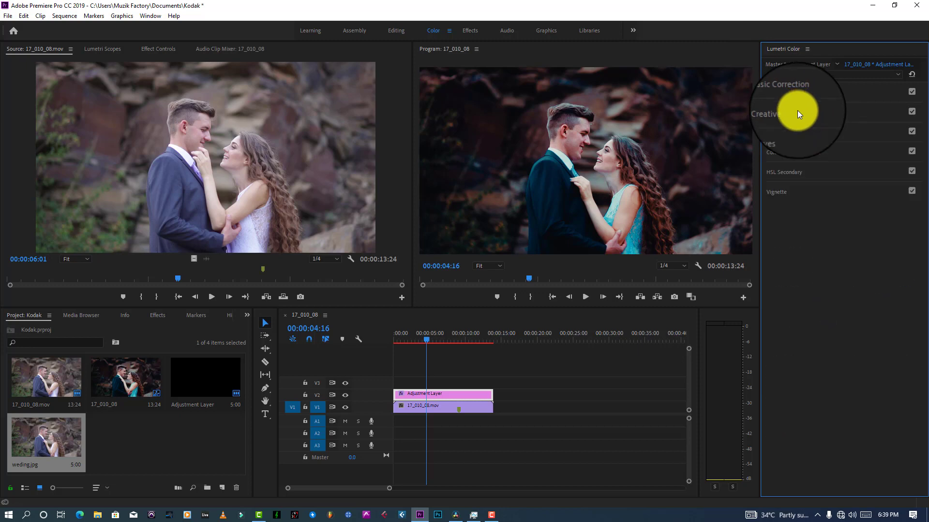
pyautogui.click(792, 128)
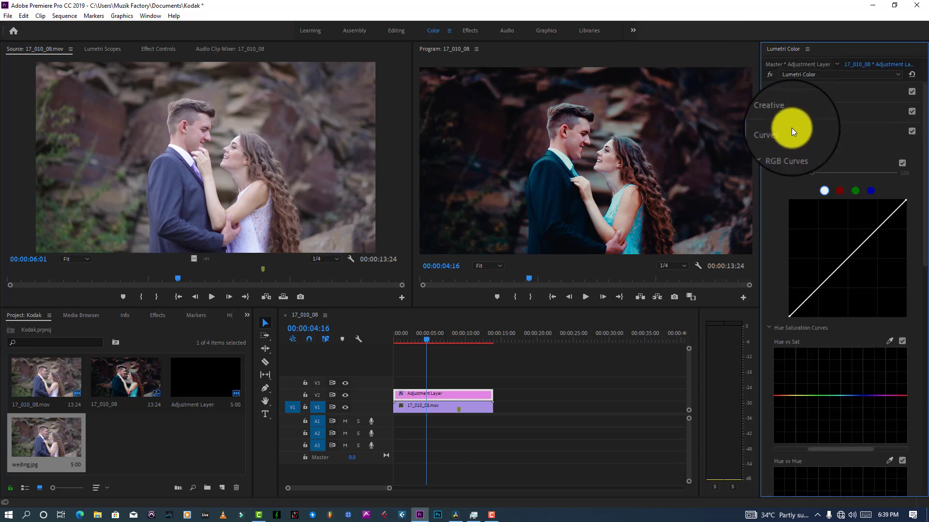
pyautogui.click(791, 128)
pyautogui.click(791, 172)
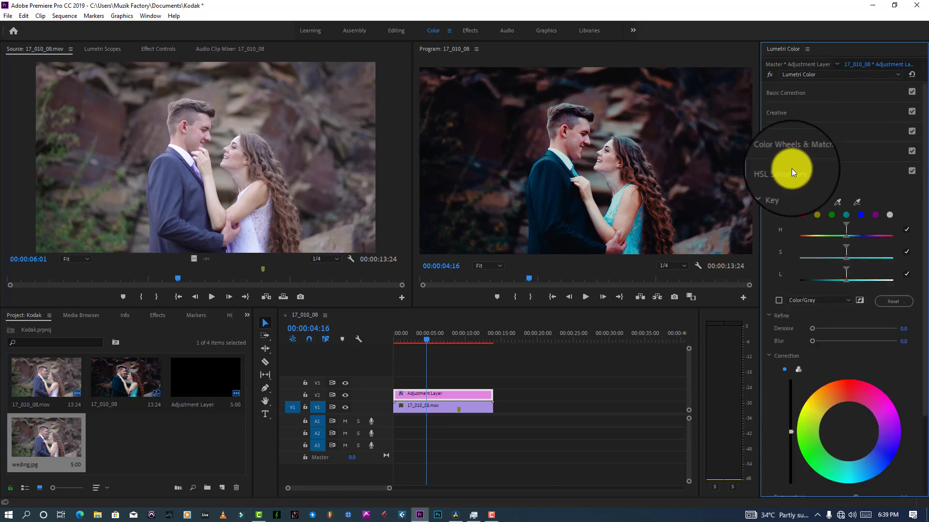
pyautogui.scroll(-1, 926, 216)
pyautogui.scroll(-1, 927, 215)
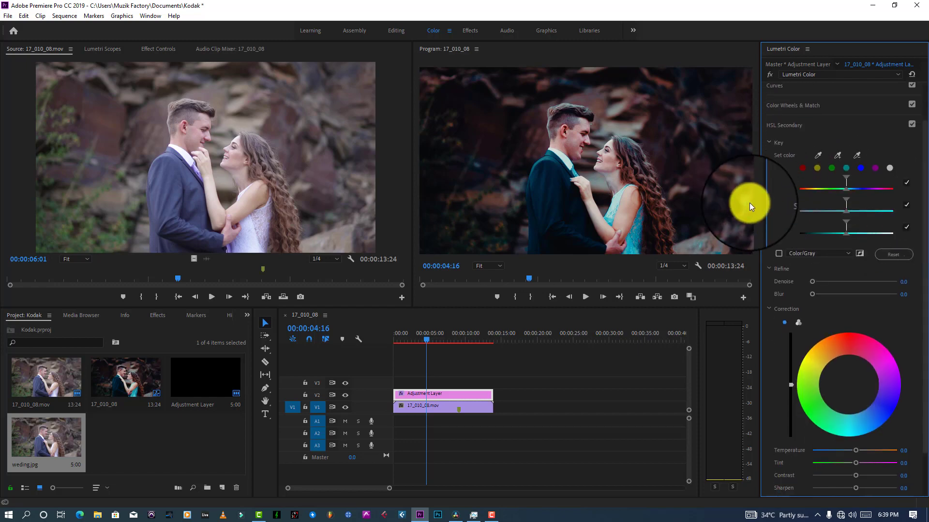
pyautogui.moveTo(816, 155); pyautogui.dragTo(599, 146)
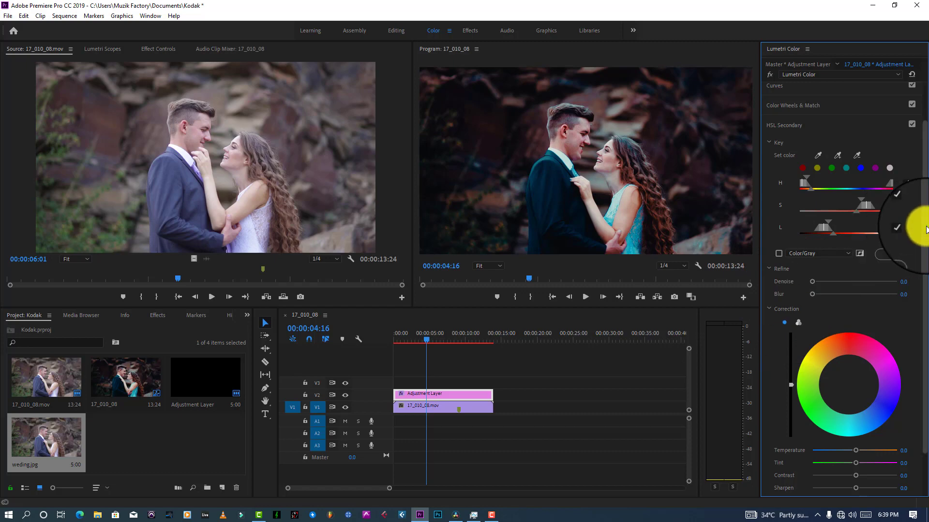
pyautogui.scroll(-1, 913, 233)
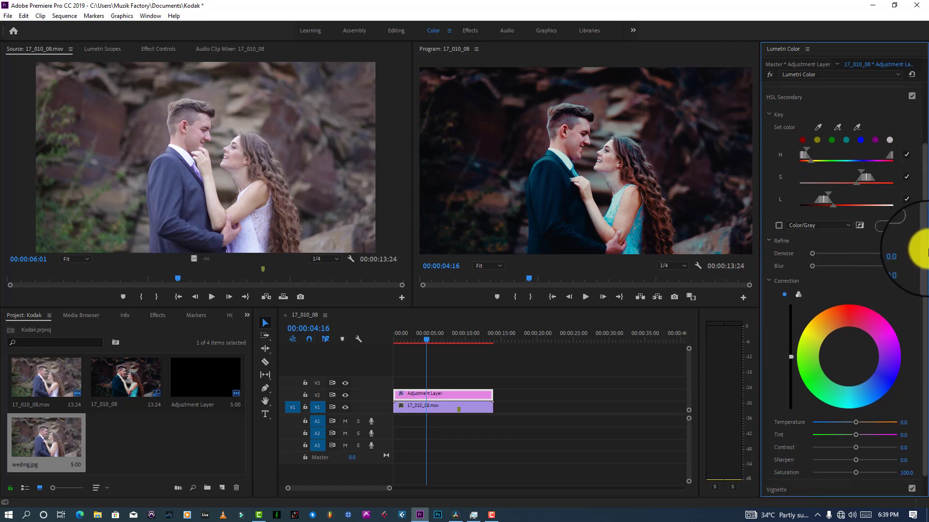
# - Preview the HSL key against Color/Gray and add more of the bride's skin tones to the selection
pyautogui.click(778, 226)
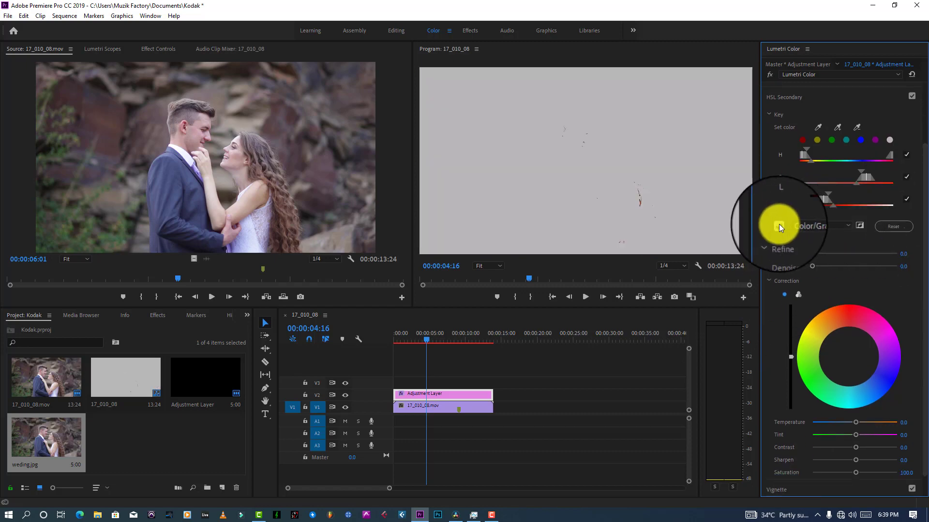
pyautogui.click(837, 128)
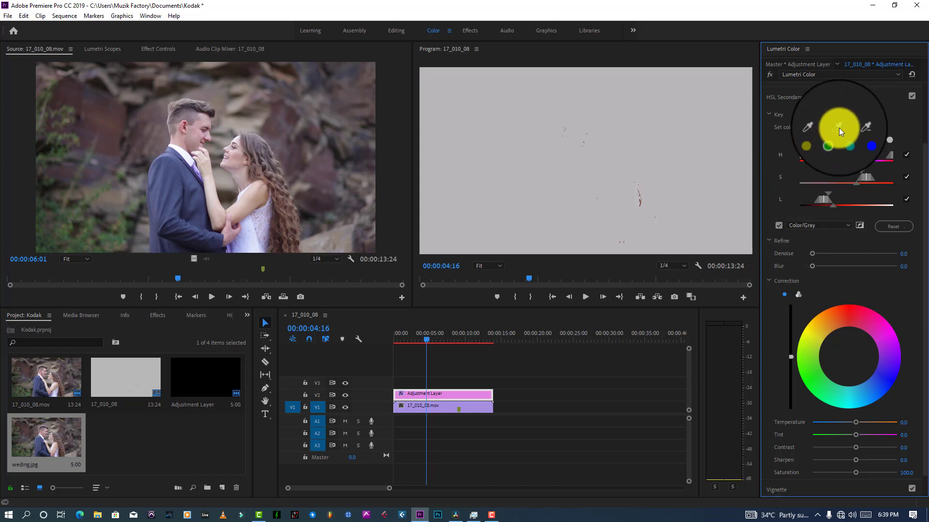
pyautogui.click(632, 205)
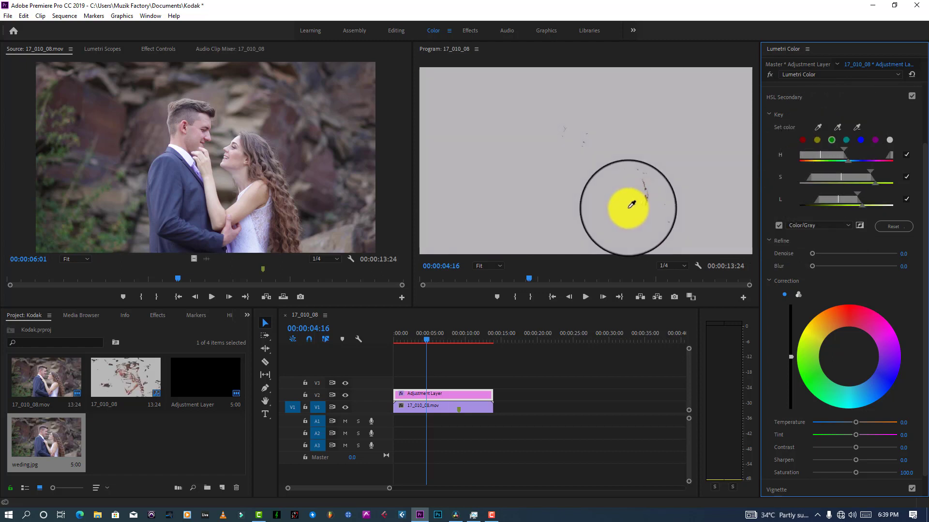
pyautogui.click(837, 126)
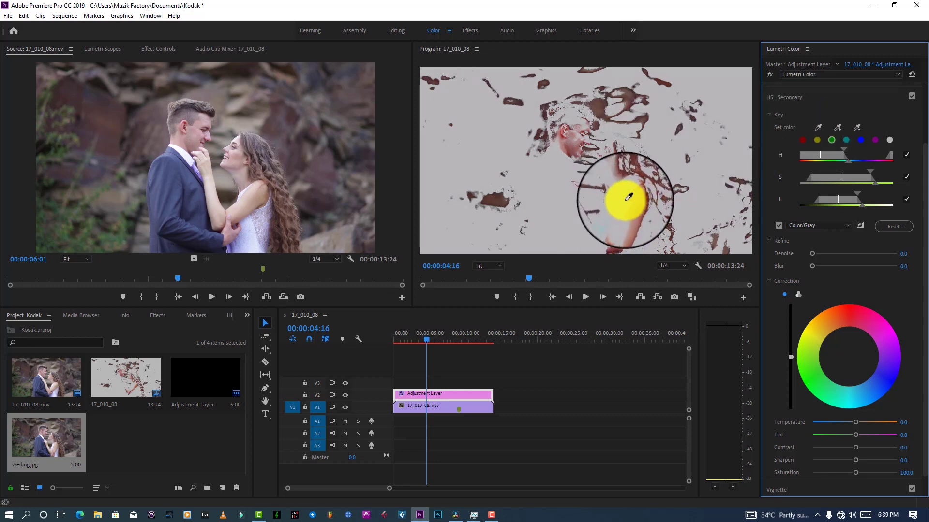
pyautogui.click(838, 126)
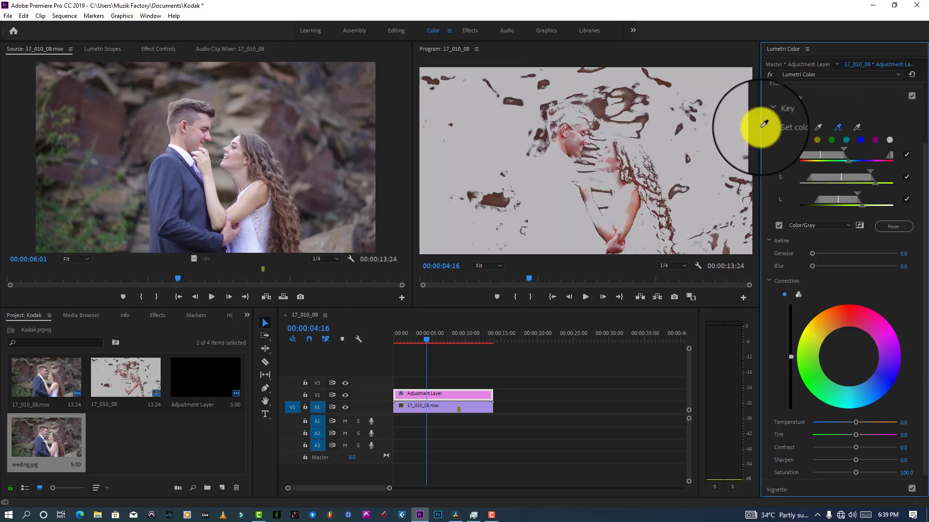
pyautogui.click(608, 177)
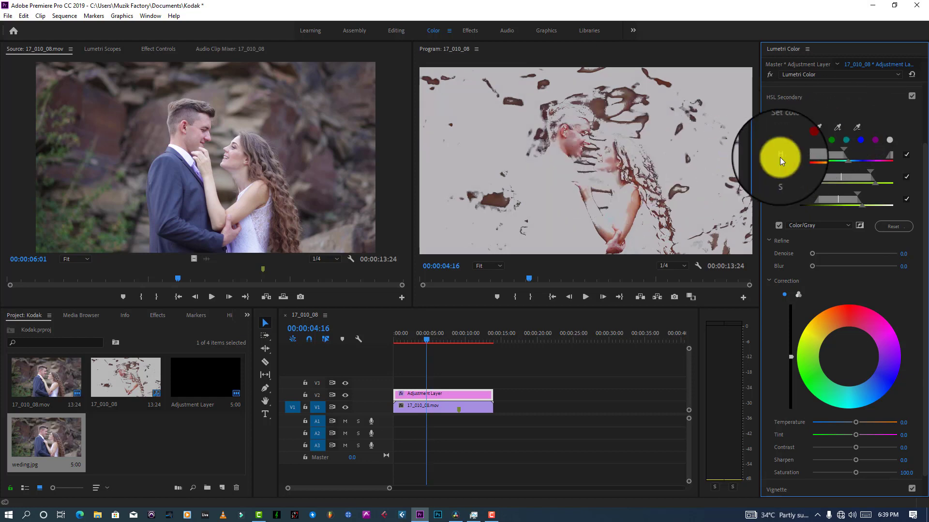
pyautogui.click(778, 226)
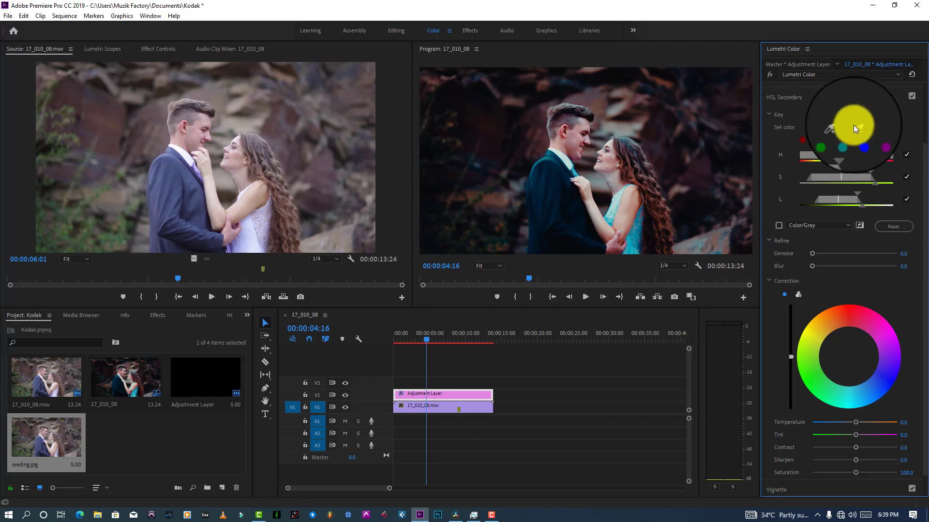
# - Add one more skin sample from the bride's face and check the selection with the Color/Gray mask
pyautogui.click(838, 127)
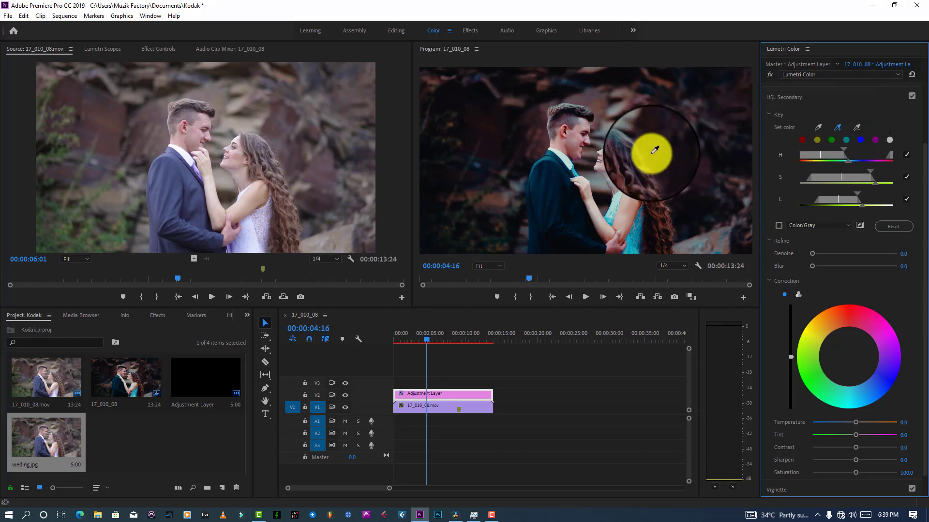
pyautogui.click(619, 174)
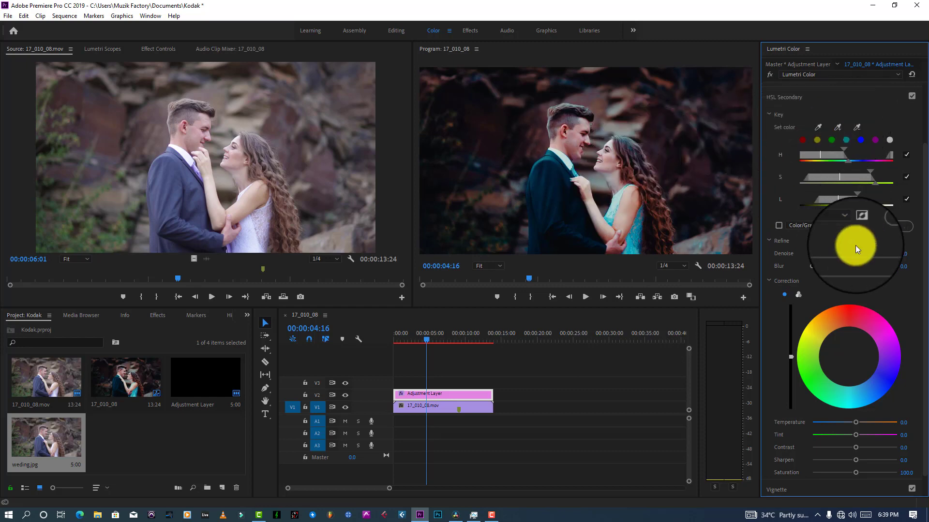
pyautogui.click(779, 225)
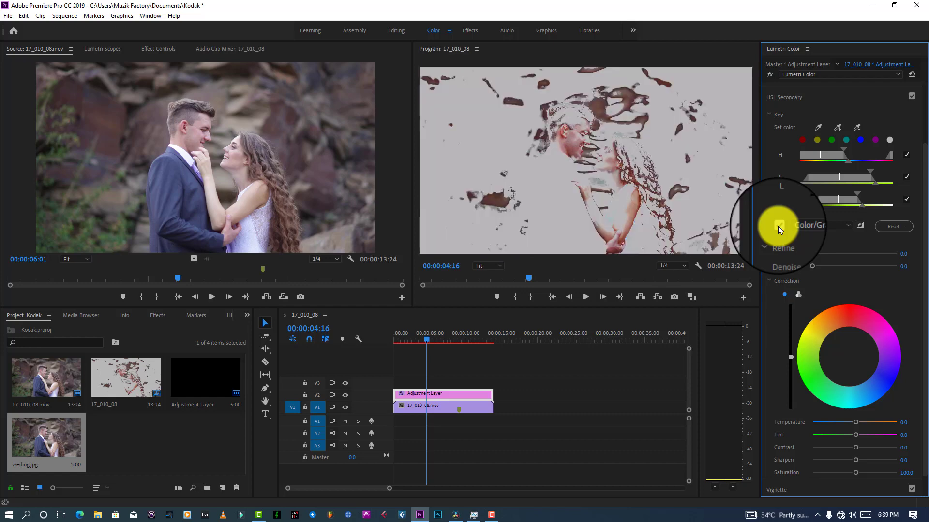
pyautogui.click(778, 225)
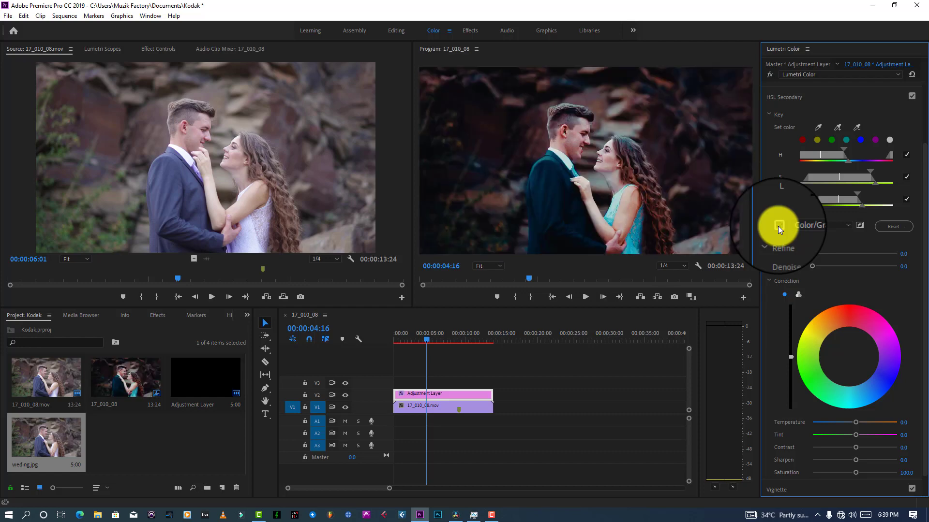
# - Refine the skin key with denoise 52.8 and blur 5.3, and warm it slightly with the correction color wheels
pyautogui.moveTo(813, 253)
pyautogui.mouseDown()
pyautogui.moveTo(859, 255)
pyautogui.moveTo(826, 264)
pyautogui.mouseUp()
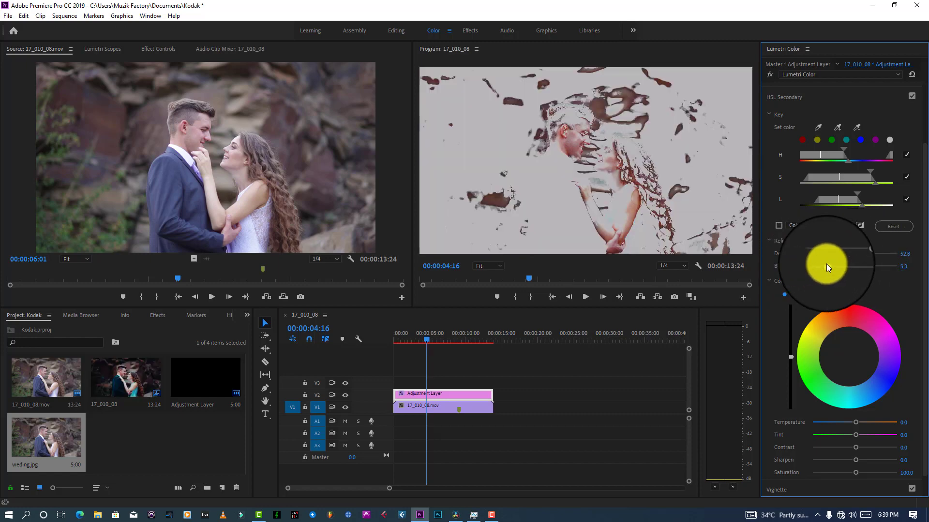
pyautogui.scroll(-1, 919, 280)
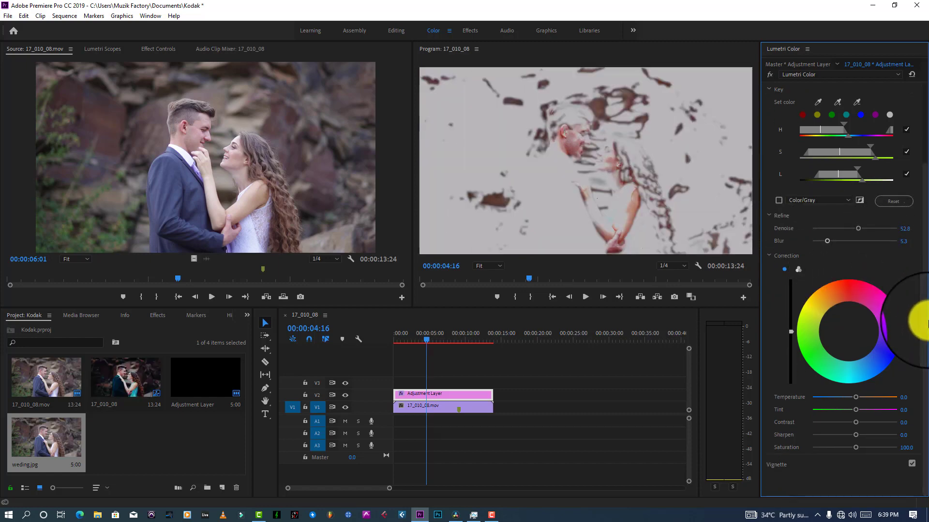
pyautogui.click(797, 270)
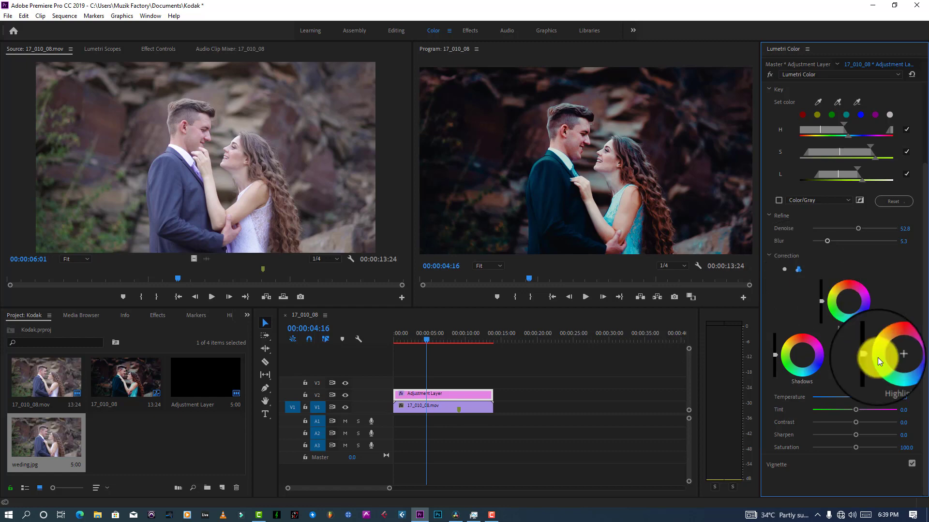
pyautogui.click(785, 269)
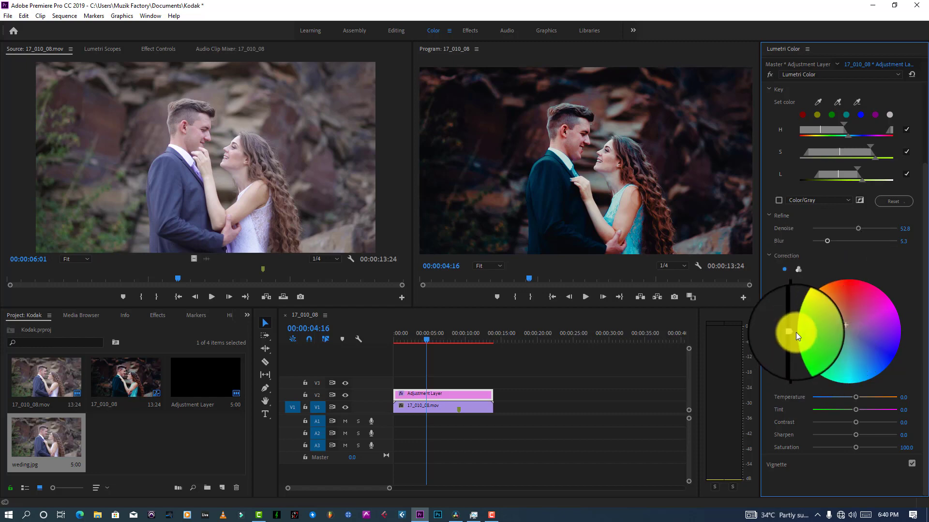
pyautogui.click(798, 269)
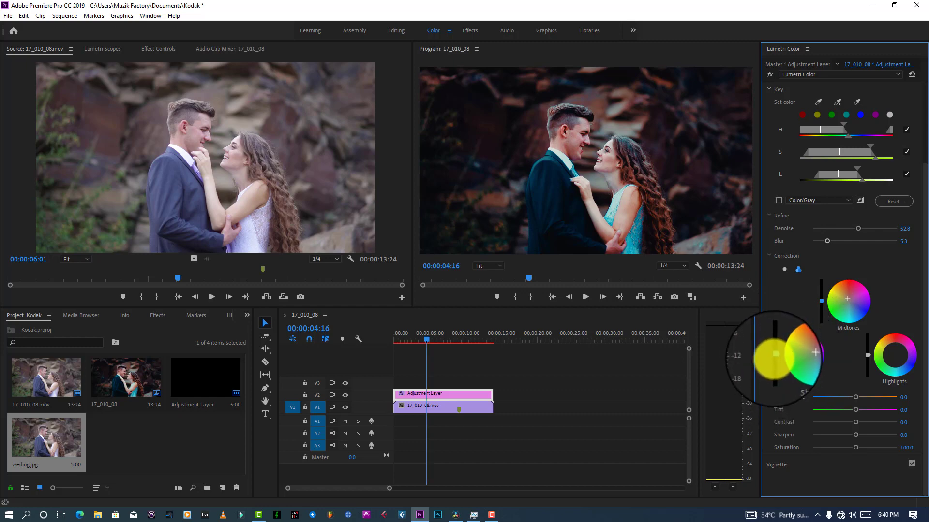
# - Compare the image with HSL Secondary off and on, and inspect the result in a maximized Program monitor
pyautogui.scroll(3, 914, 177)
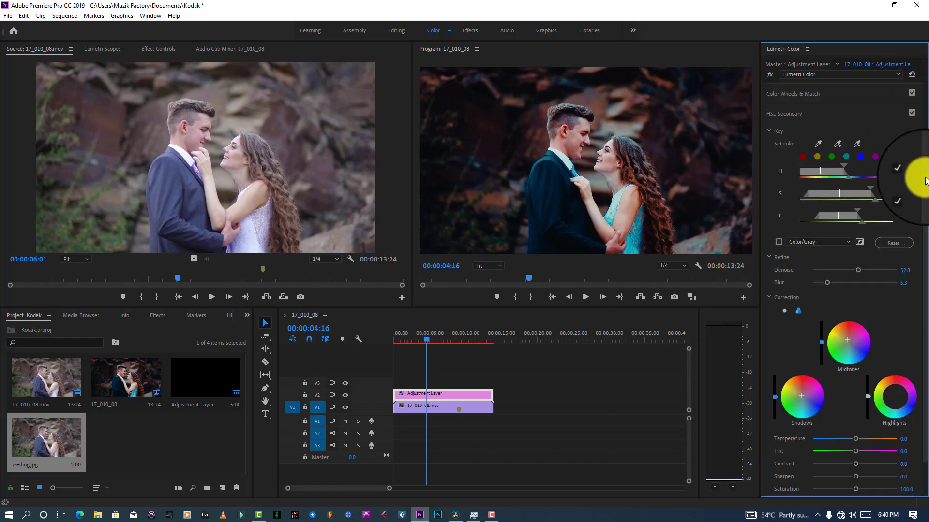
pyautogui.click(913, 173)
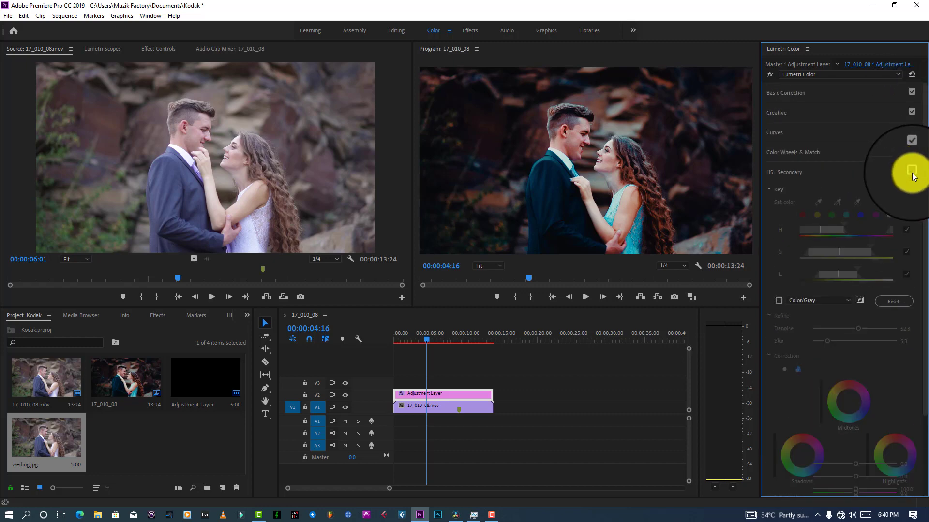
pyautogui.click(912, 173)
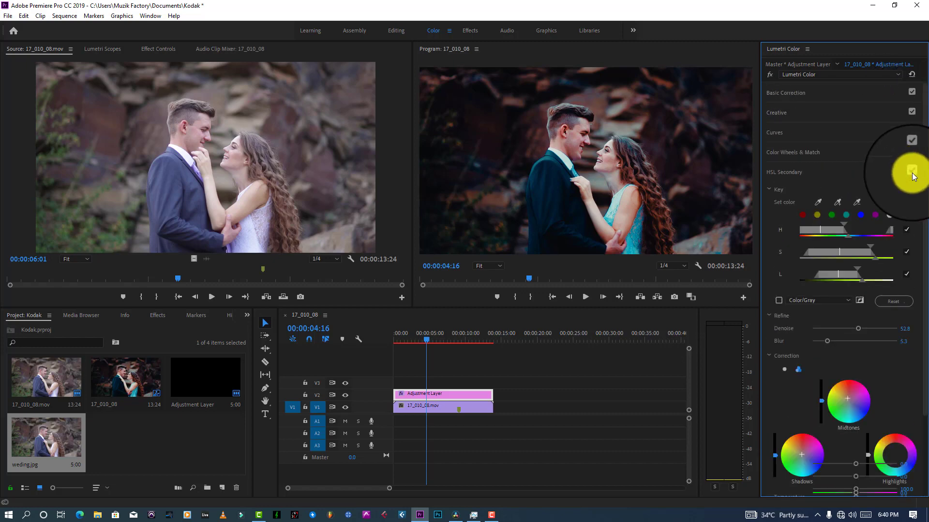
pyautogui.click(912, 172)
pyautogui.click(913, 173)
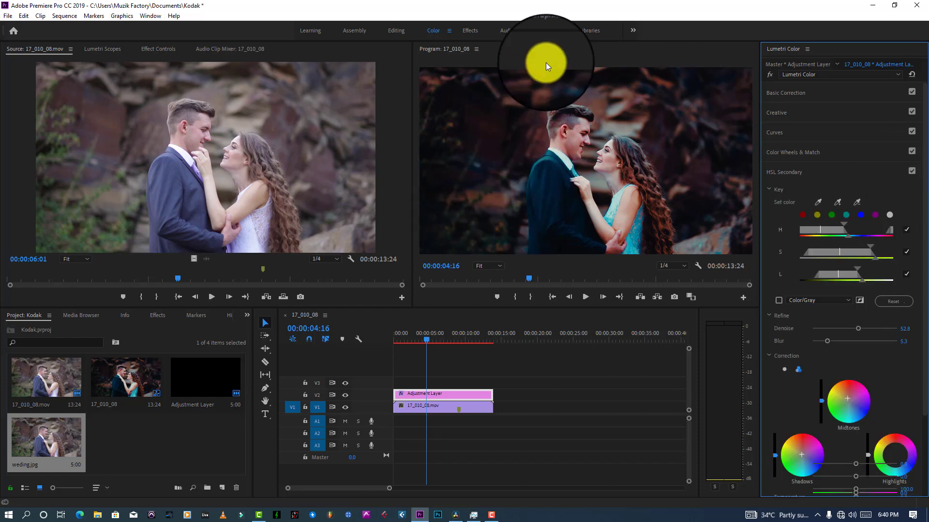
pyautogui.press('`')
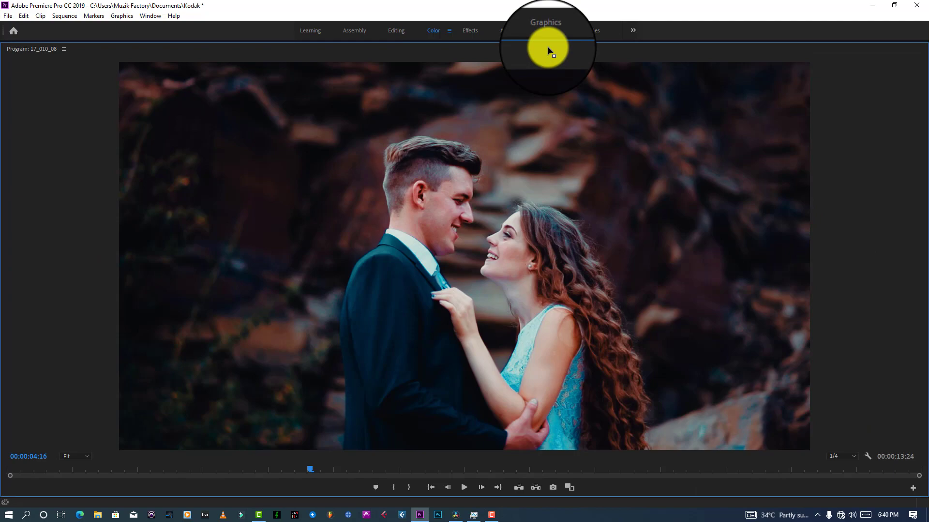
pyautogui.press('`')
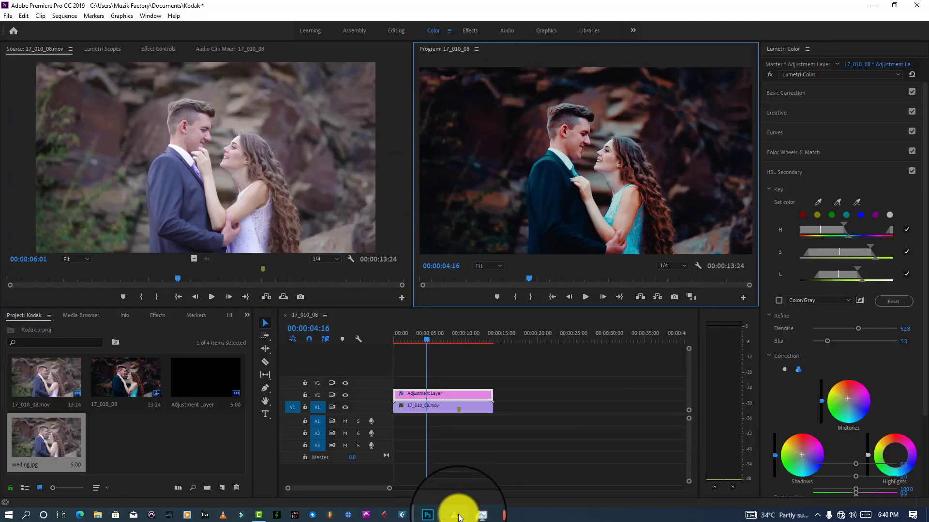
# - Switch to DaVinci Resolve and compare its graded still with the Glow effect off and on
pyautogui.click(455, 515)
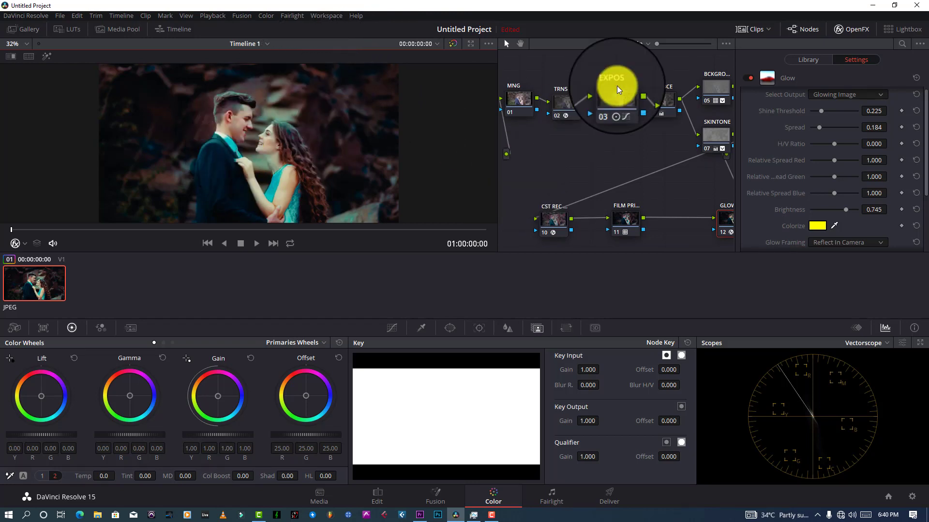
pyautogui.click(749, 82)
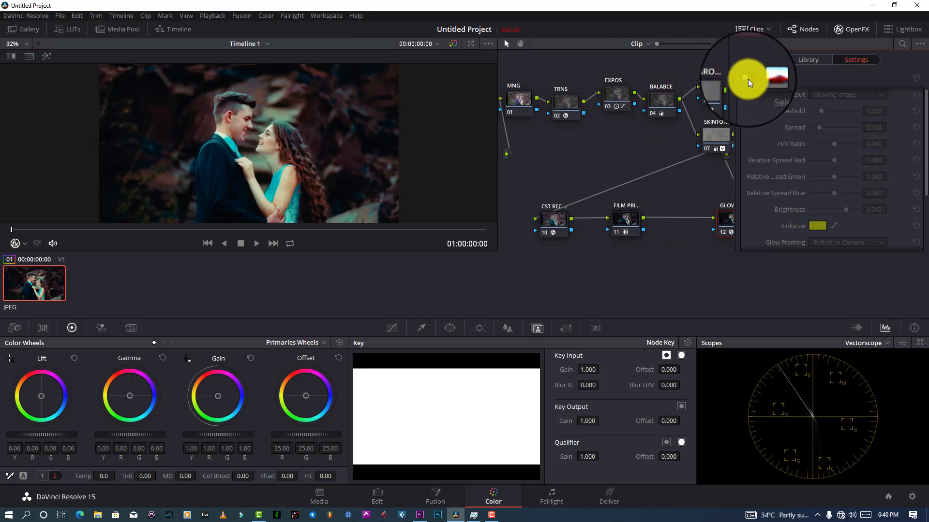
pyautogui.click(749, 82)
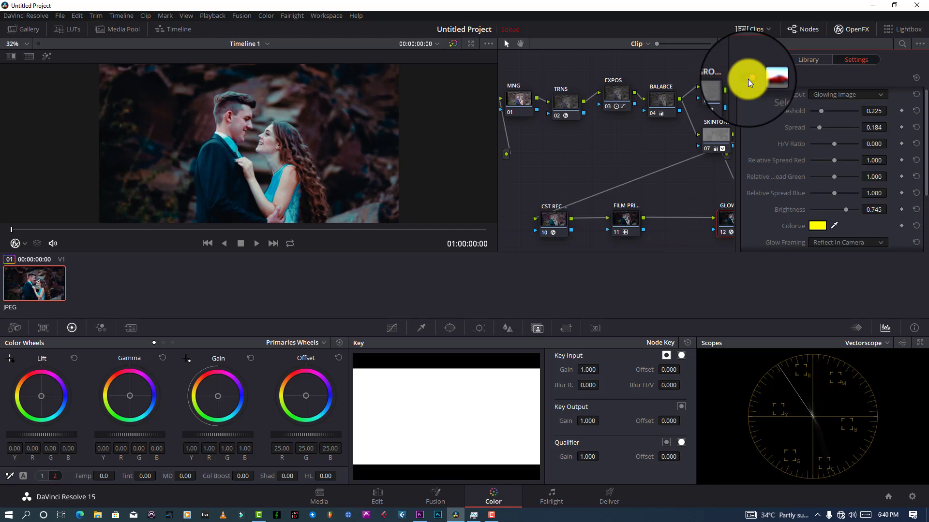
# - Bypass and re-enable the Glow effect twice more to examine its influence on the graded still
pyautogui.click(749, 82)
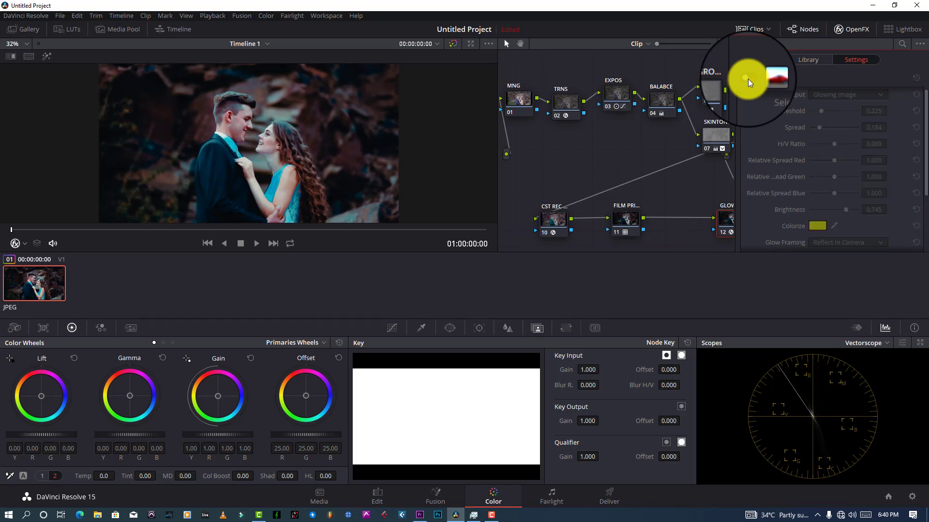
pyautogui.click(748, 82)
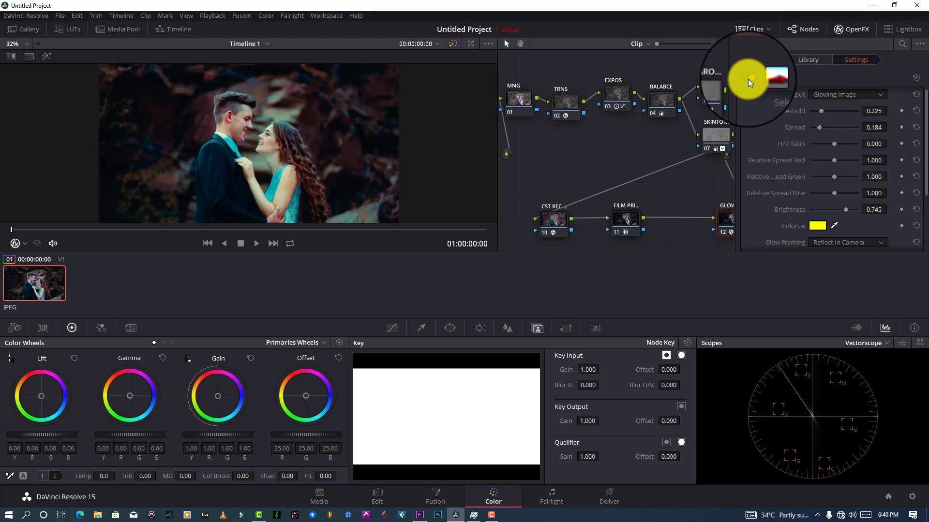
pyautogui.click(749, 82)
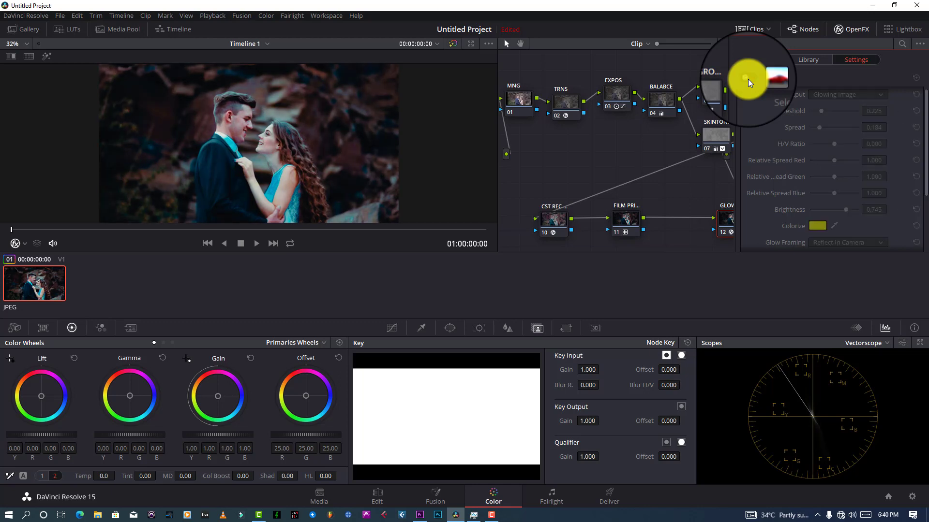
pyautogui.click(748, 82)
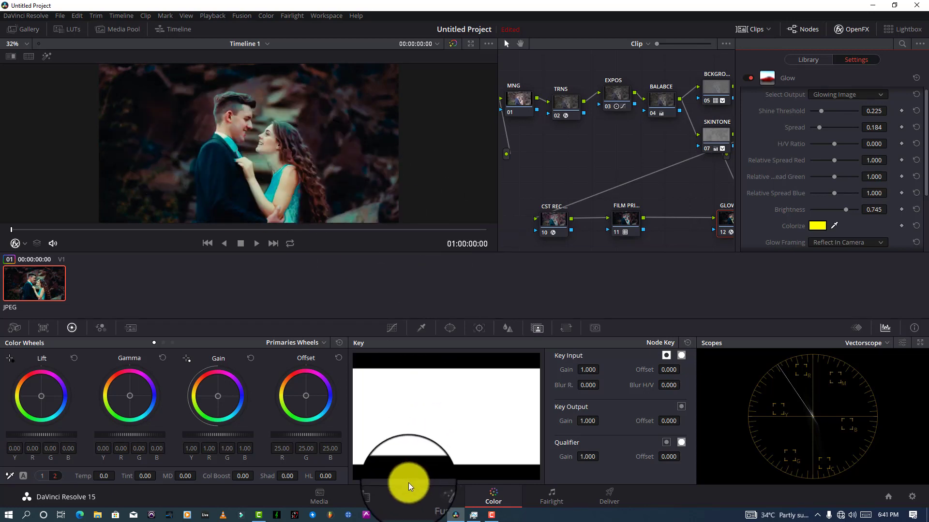
# - Switch to Premiere Pro and compare the graded frame with the HSL Secondary correction off and on
pyautogui.click(411, 515)
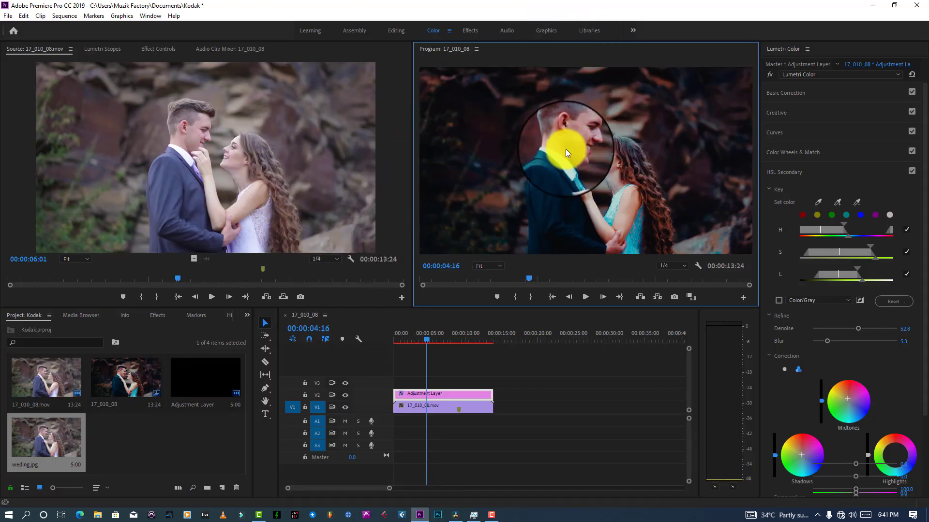
pyautogui.click(913, 172)
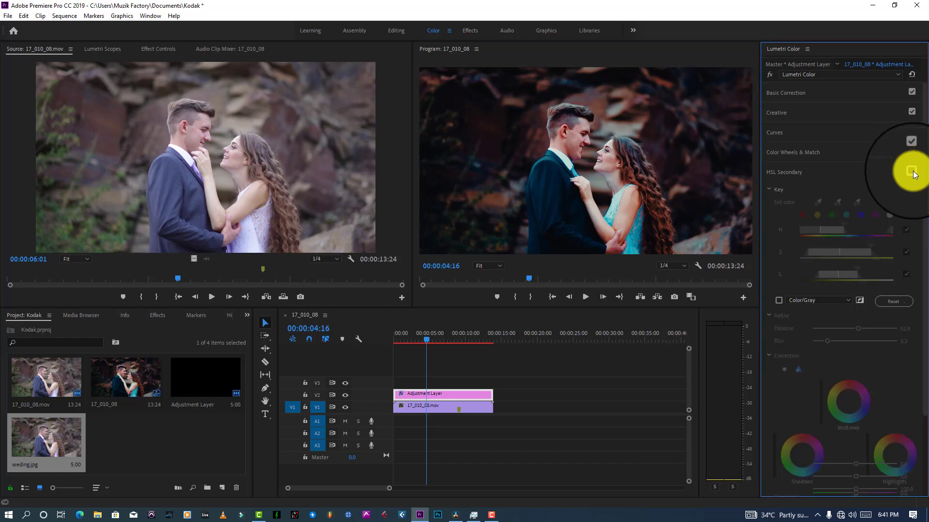
pyautogui.click(913, 172)
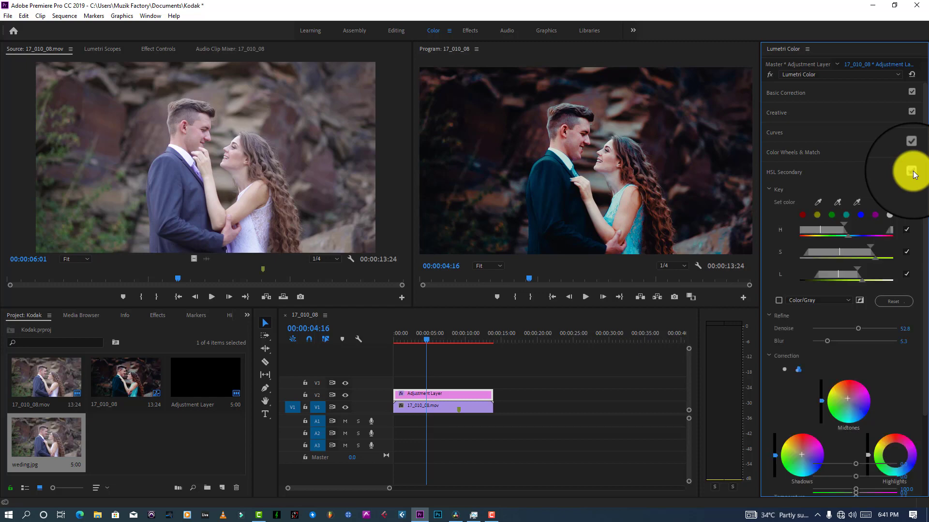
pyautogui.click(912, 172)
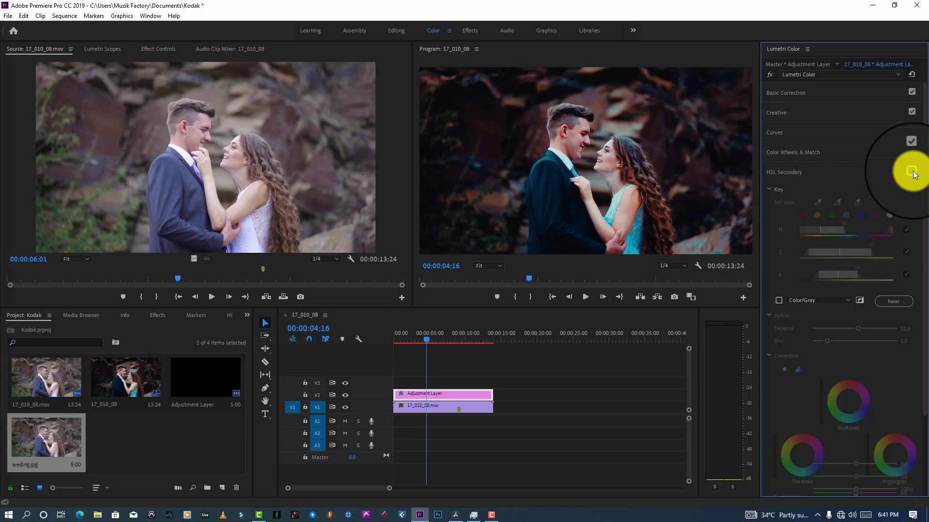
pyautogui.click(912, 172)
pyautogui.click(912, 173)
pyautogui.click(912, 172)
# - Go to 00:00:09:06, show the Basic Correction settings, and compare the frame with the V2 adjustment layer track hidden and shown
pyautogui.moveTo(446, 338)
pyautogui.mouseDown()
pyautogui.moveTo(486, 336)
pyautogui.moveTo(391, 338)
pyautogui.moveTo(460, 339)
pyautogui.mouseUp()
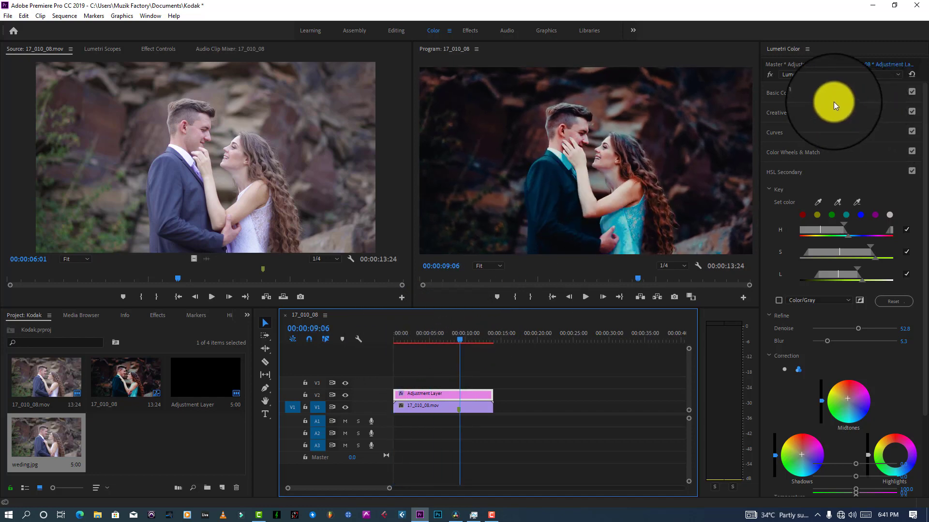
pyautogui.click(814, 96)
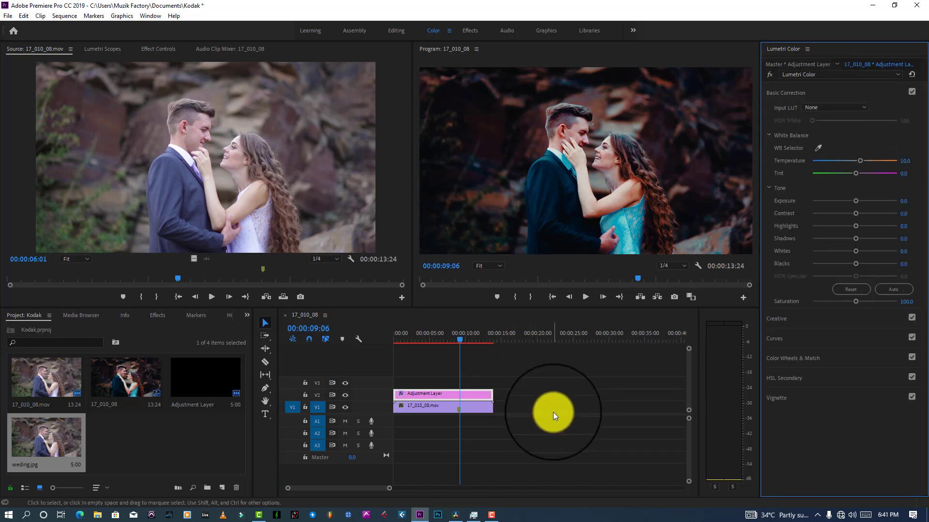
pyautogui.click(345, 395)
pyautogui.click(345, 396)
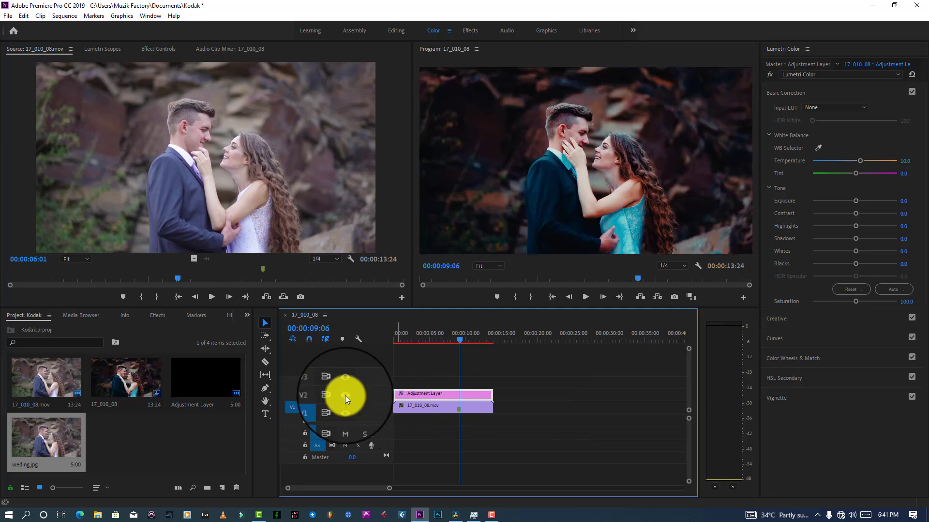